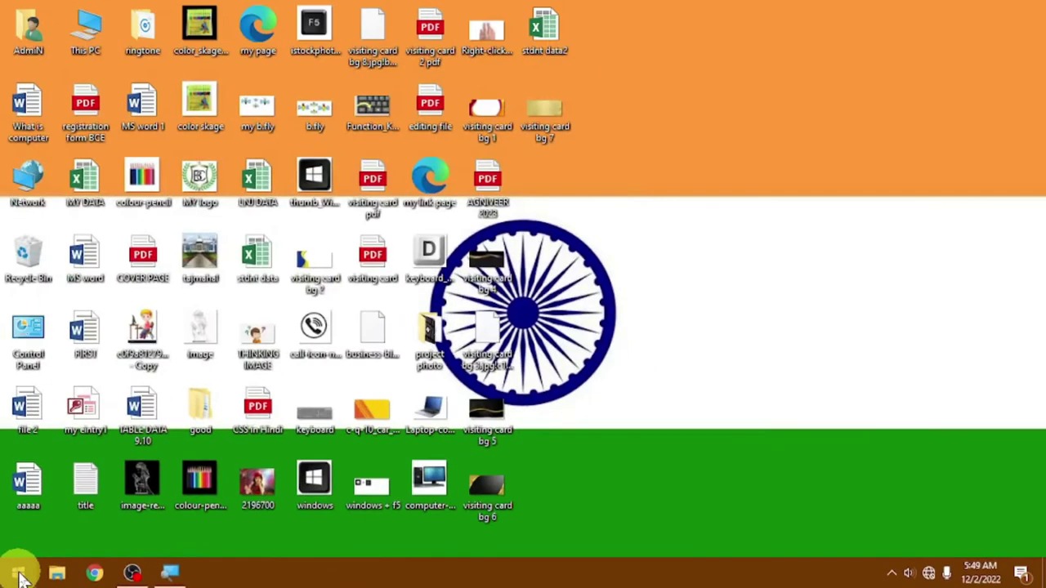
Search Windows for the Paint app using the terms mspa, paint and pbrush in turn.
{"action": "left_click", "coordinate": [20, 574]}
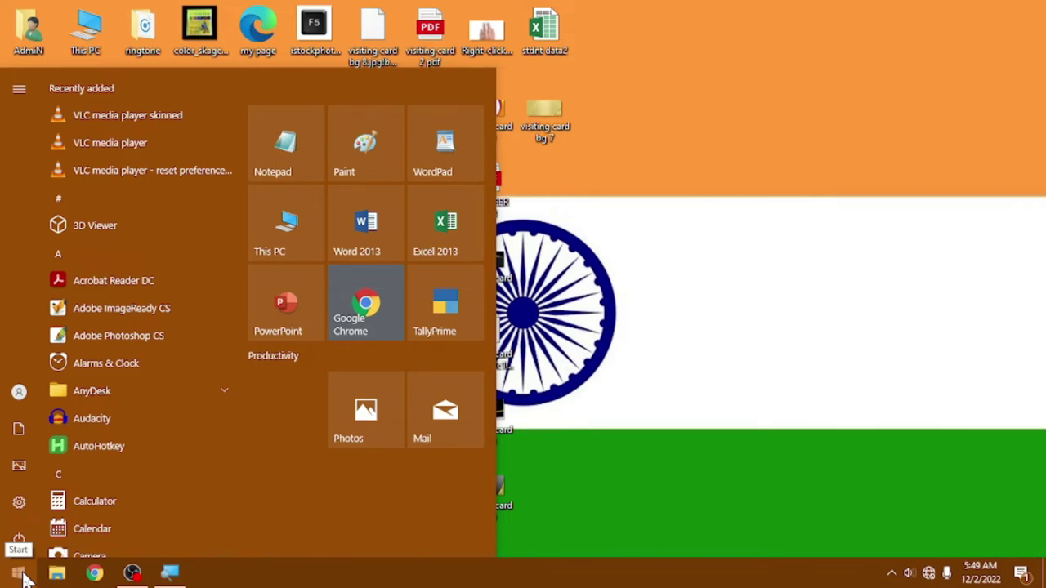
{"action": "type", "text": "mspa"}
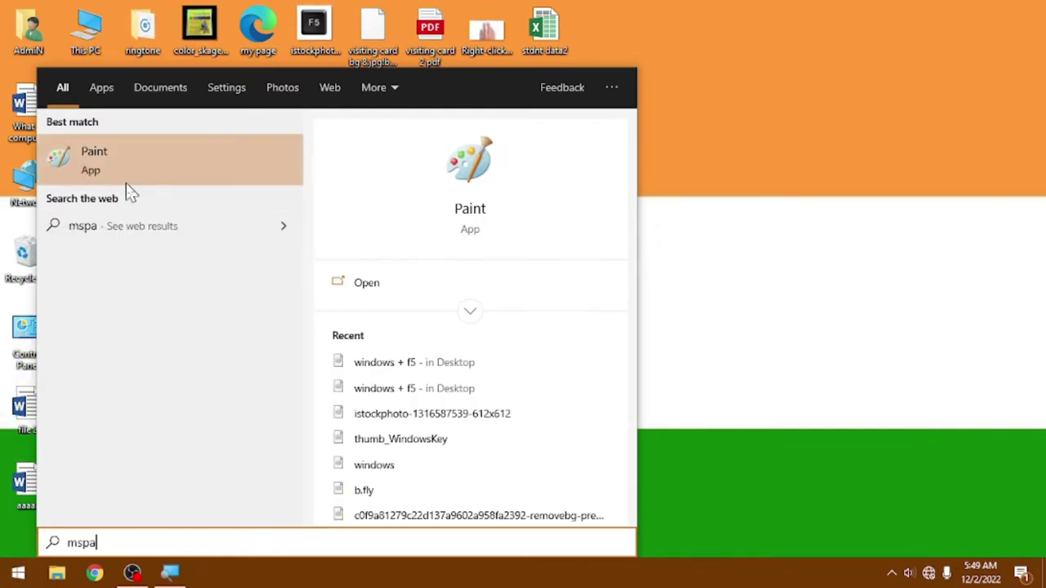
{"action": "left_click_drag", "start_coordinate": [101, 543], "coordinate": [64, 546]}
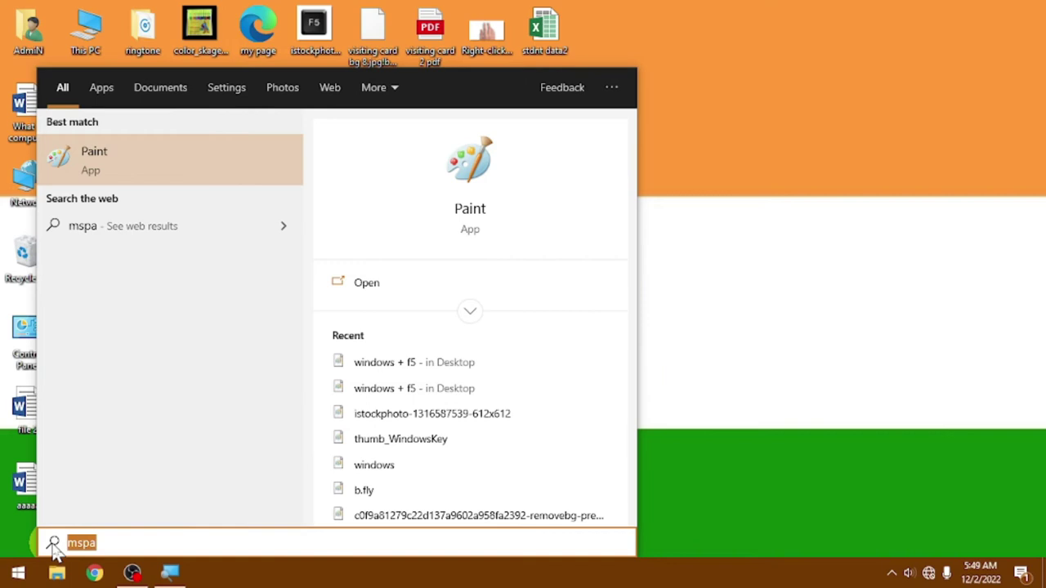
{"action": "type", "text": "paint"}
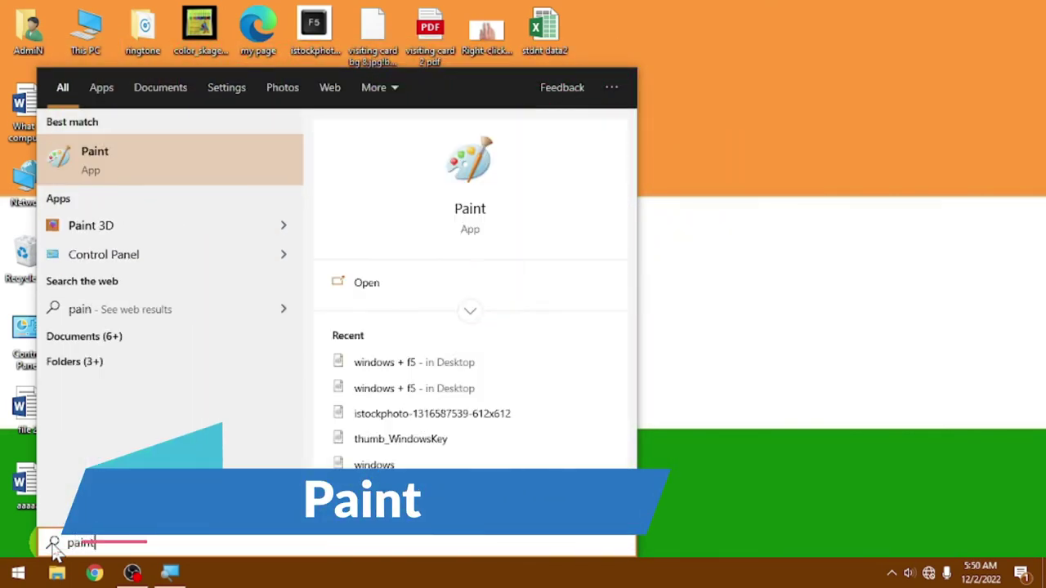
{"action": "key", "text": "ctrl+a"}
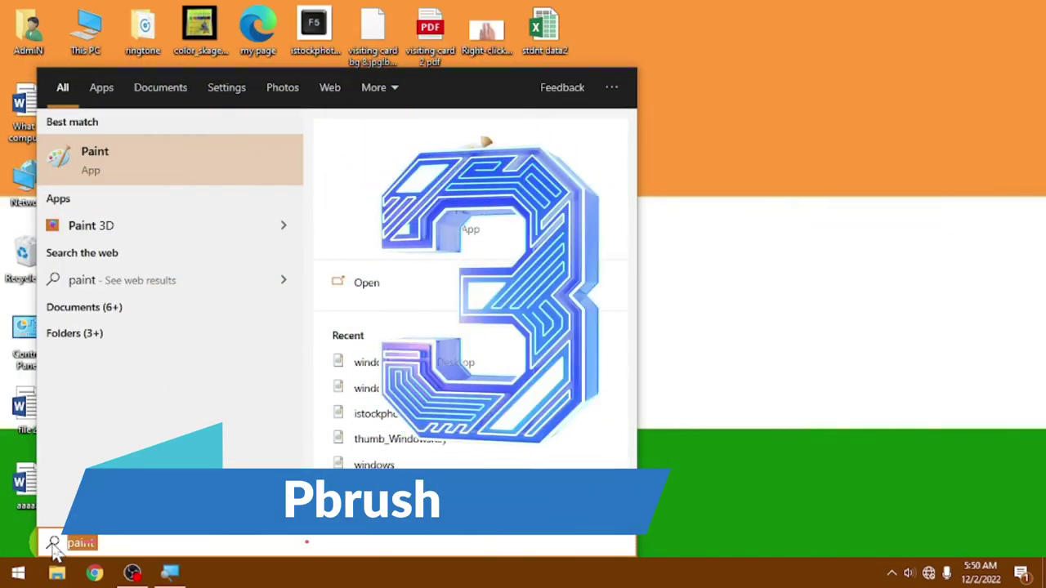
{"action": "type", "text": "pbrus"}
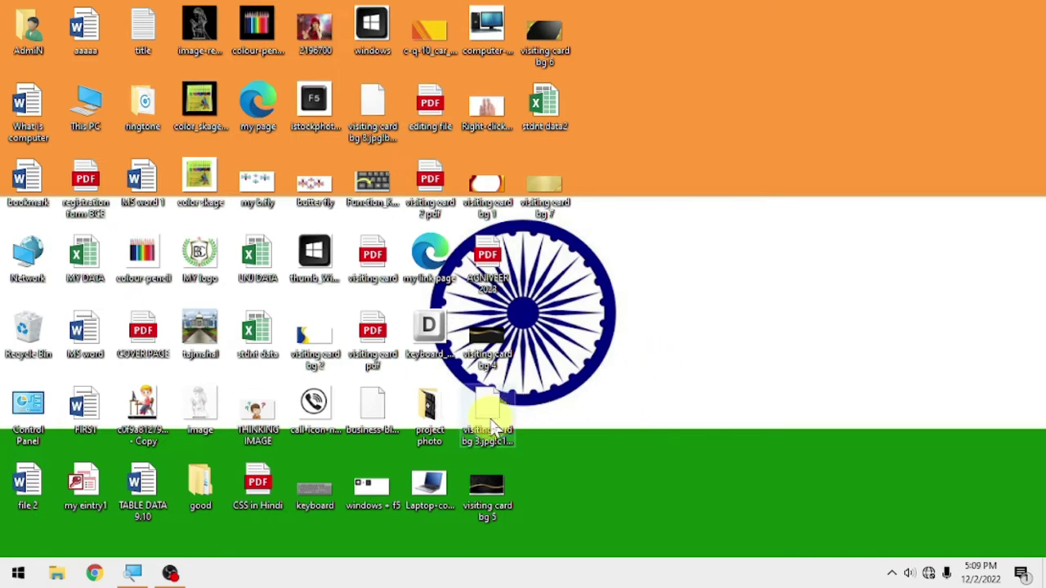
Launch Paint with the Run command pbrush after trying the entry mspaint, and maximize its window.
{"action": "key", "text": "super+r"}
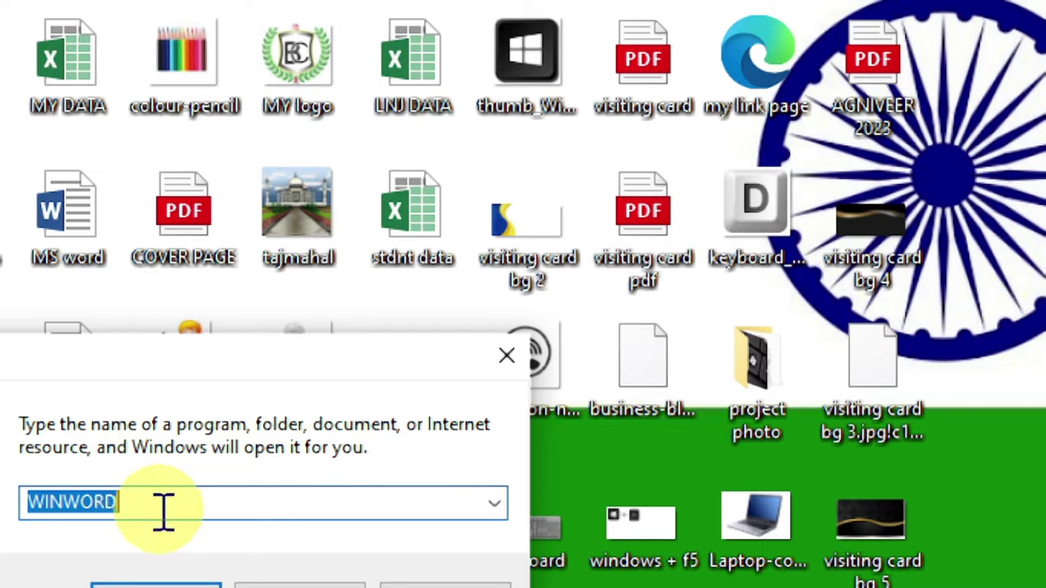
{"action": "type", "text": "mspaint"}
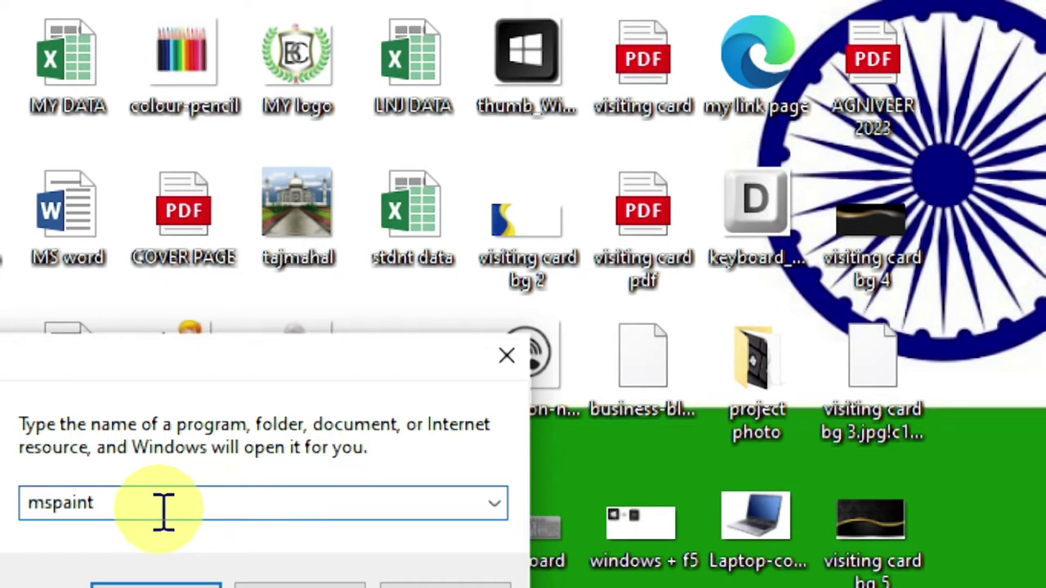
{"action": "key", "text": "ctrl+a"}
{"action": "type", "text": "pbrush"}
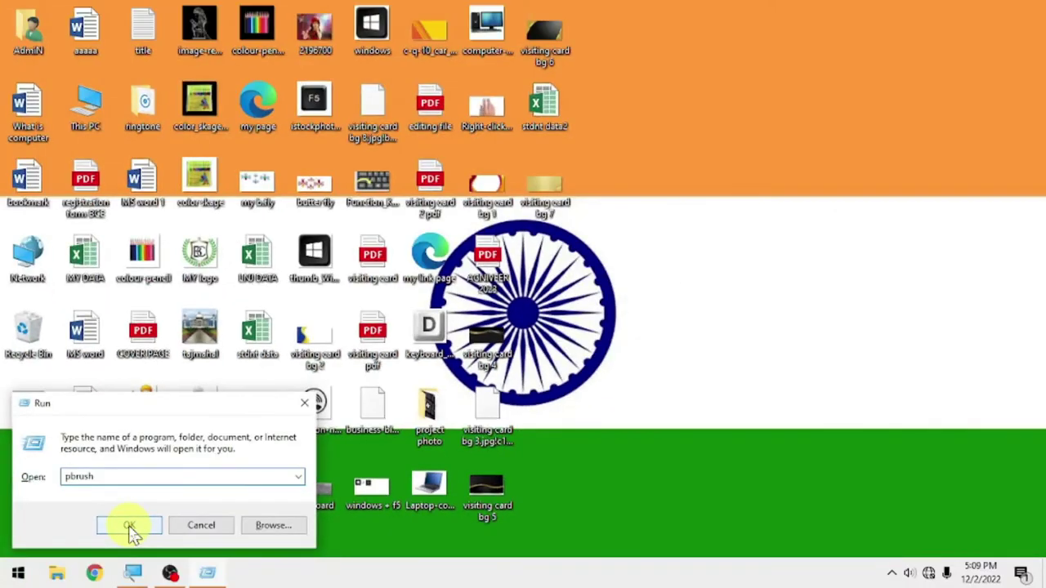
{"action": "left_click", "coordinate": [129, 529]}
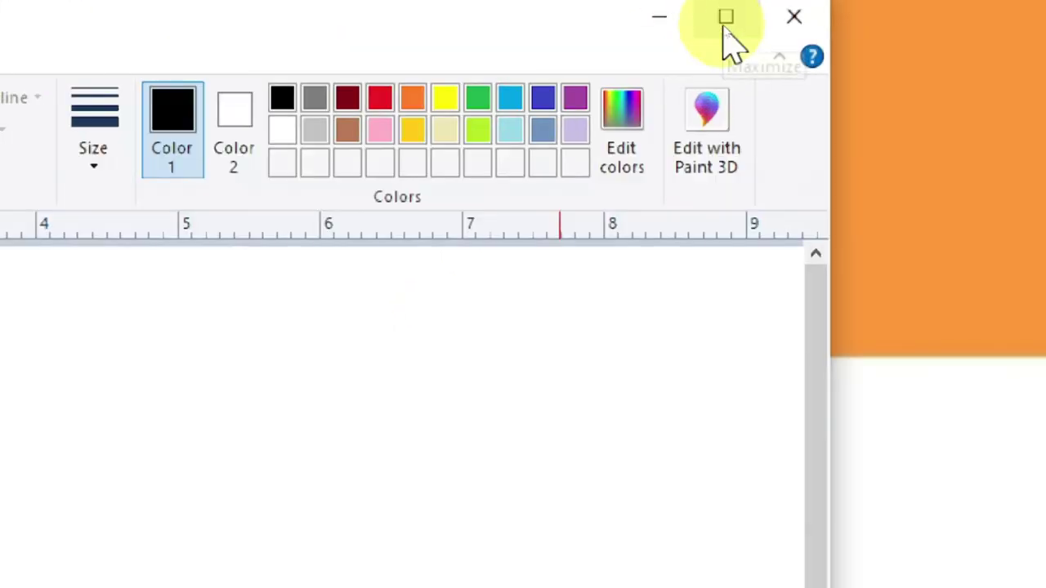
{"action": "left_click", "coordinate": [725, 22]}
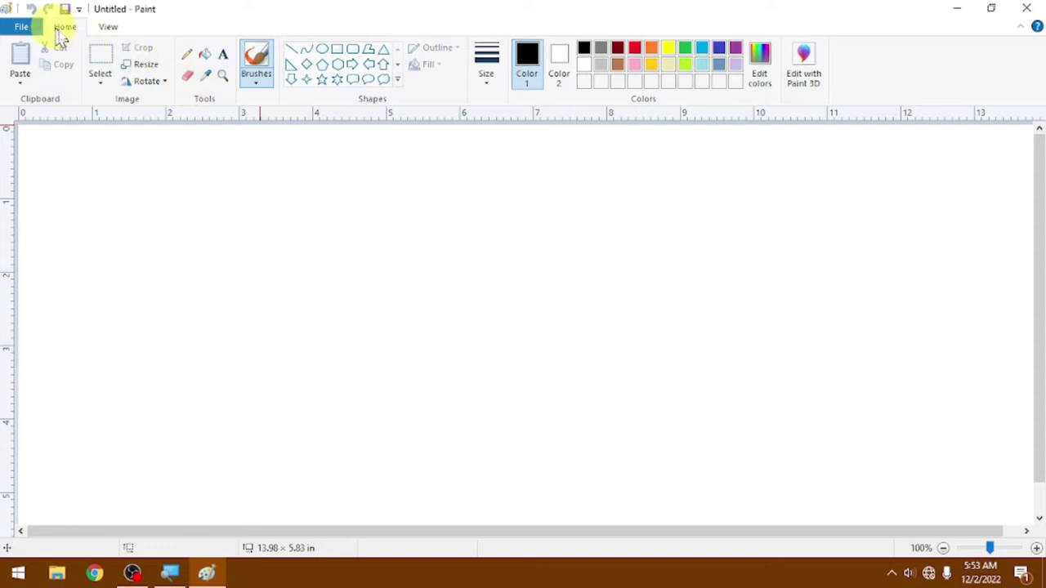
Examine the file commands, including Save, Save as and Print, and view the About Paint information.
{"action": "left_click", "coordinate": [31, 27]}
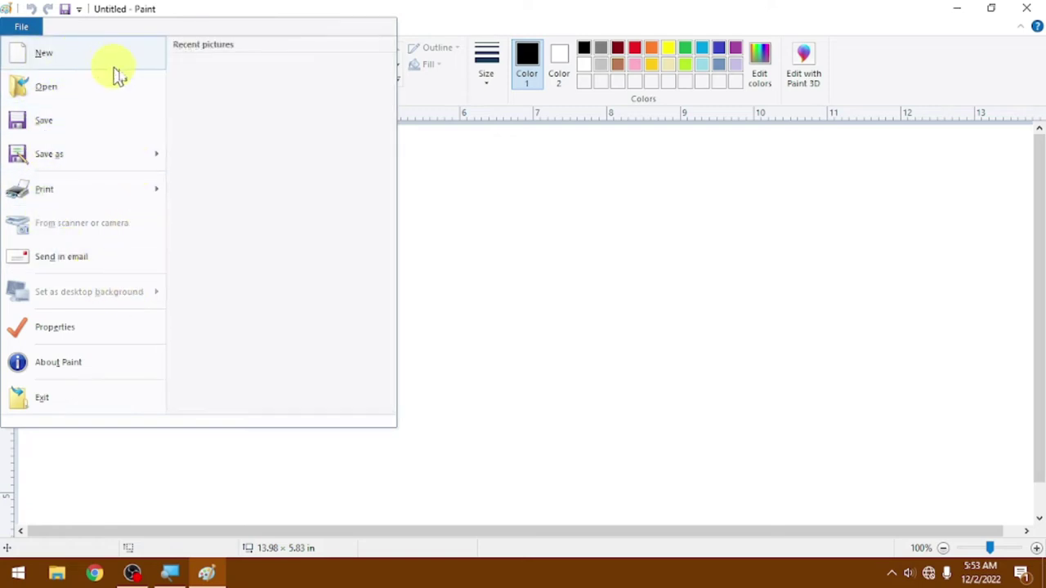
{"action": "key", "text": "Escape"}
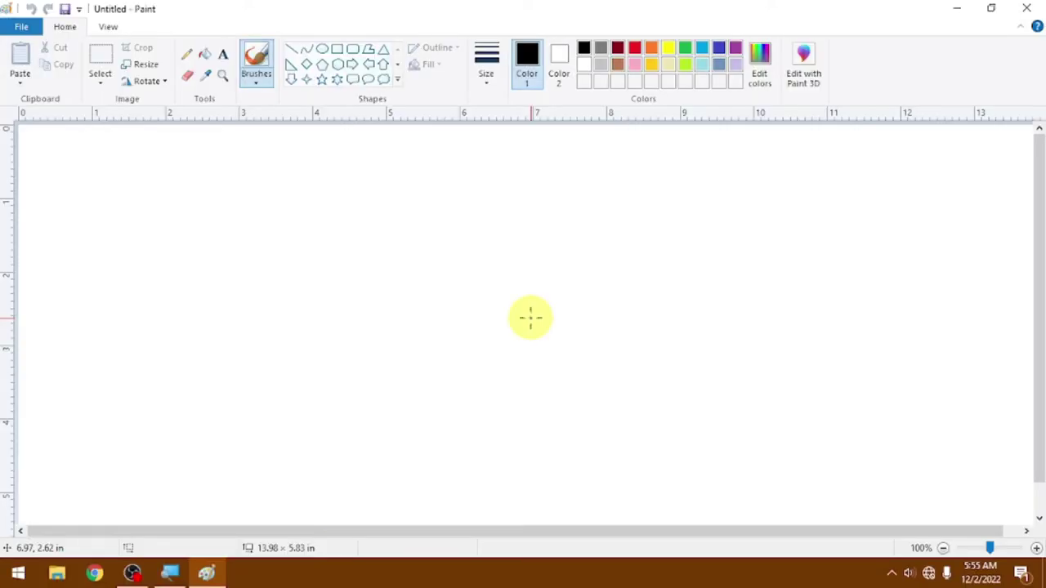
{"action": "left_click", "coordinate": [22, 28]}
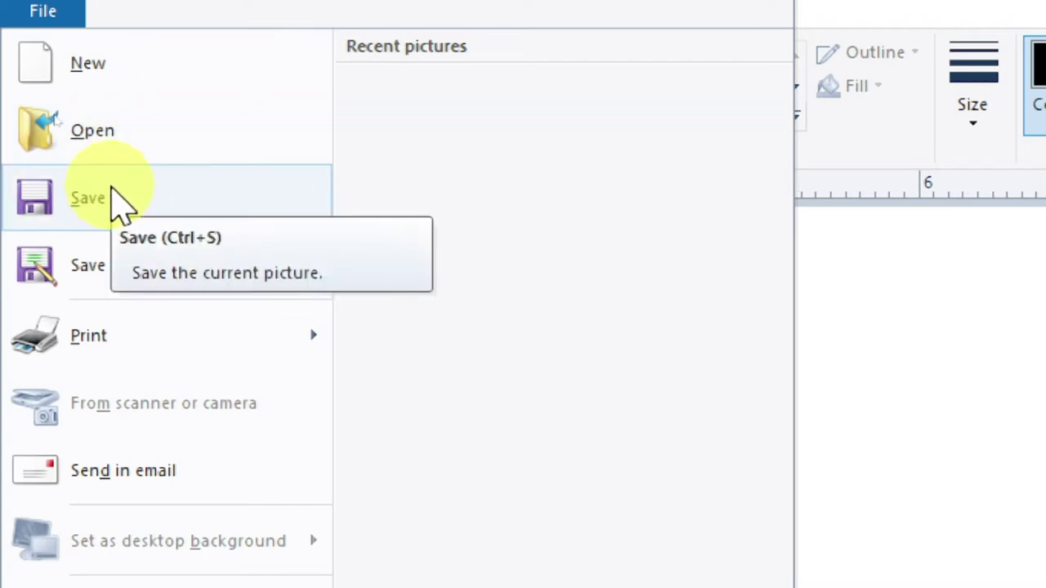
{"action": "mouse_move", "coordinate": [123, 270]}
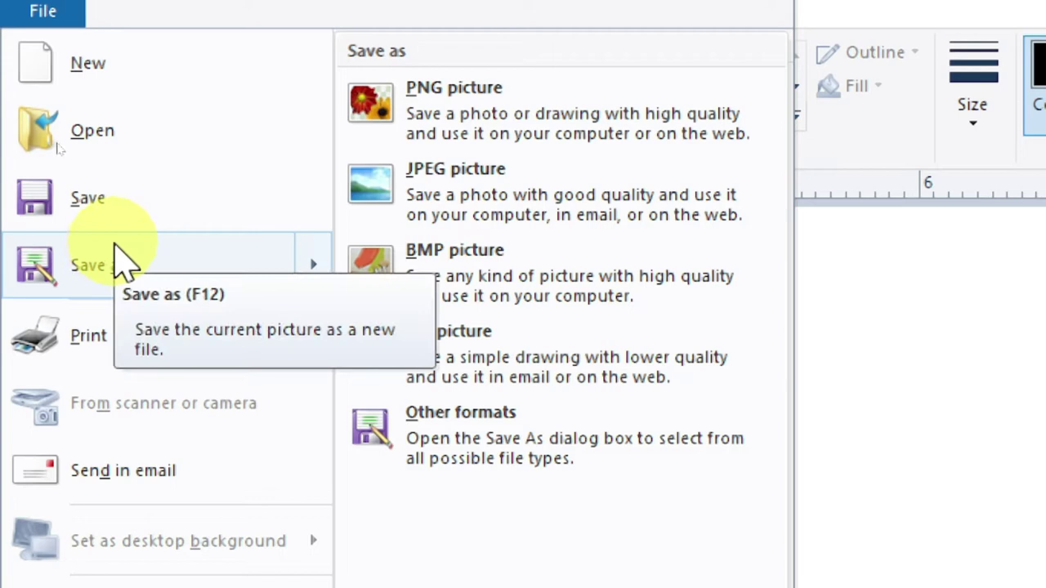
{"action": "mouse_move", "coordinate": [93, 350]}
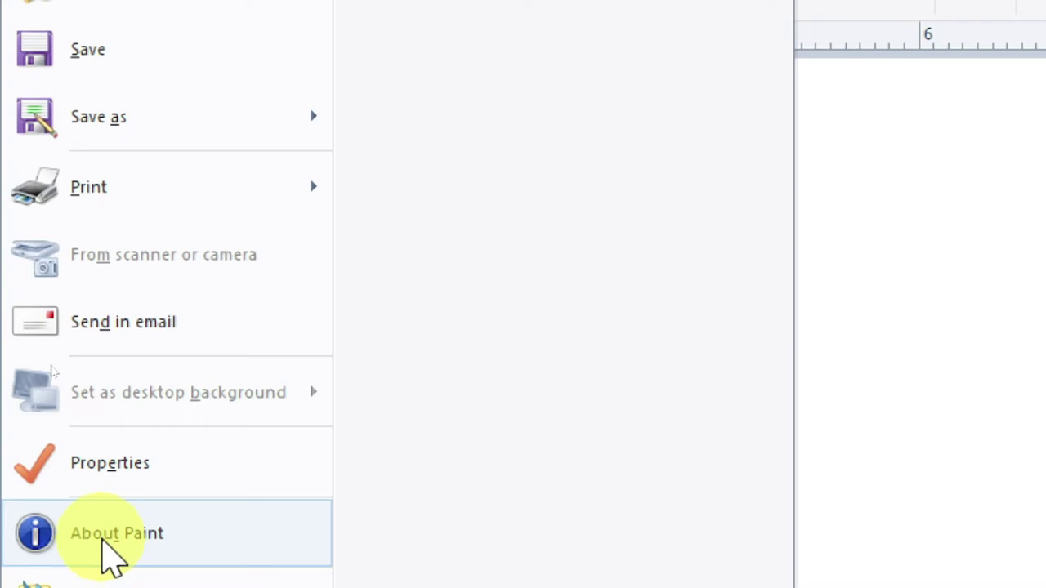
{"action": "left_click", "coordinate": [107, 552]}
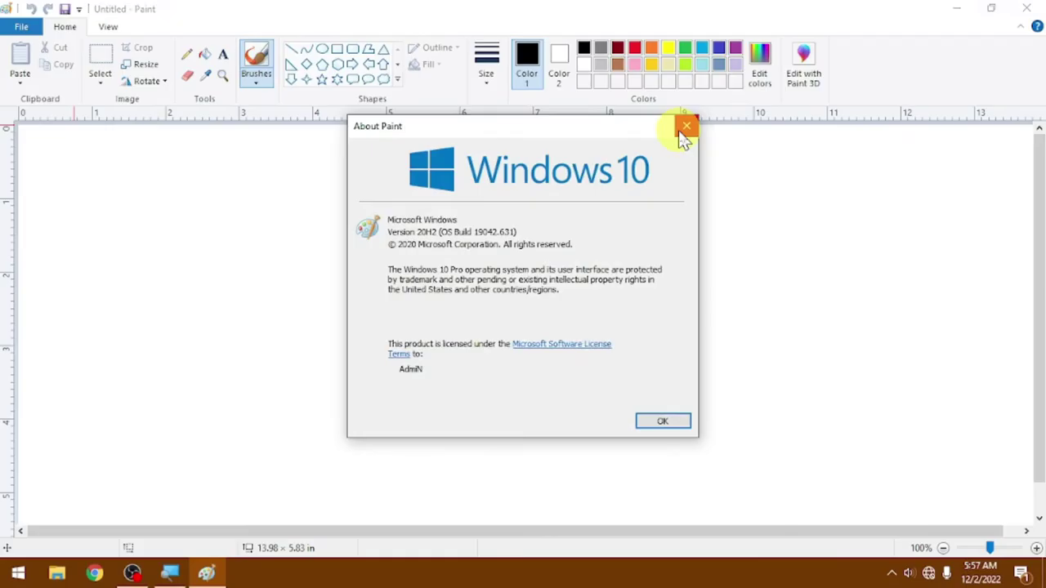
{"action": "left_click", "coordinate": [908, 59]}
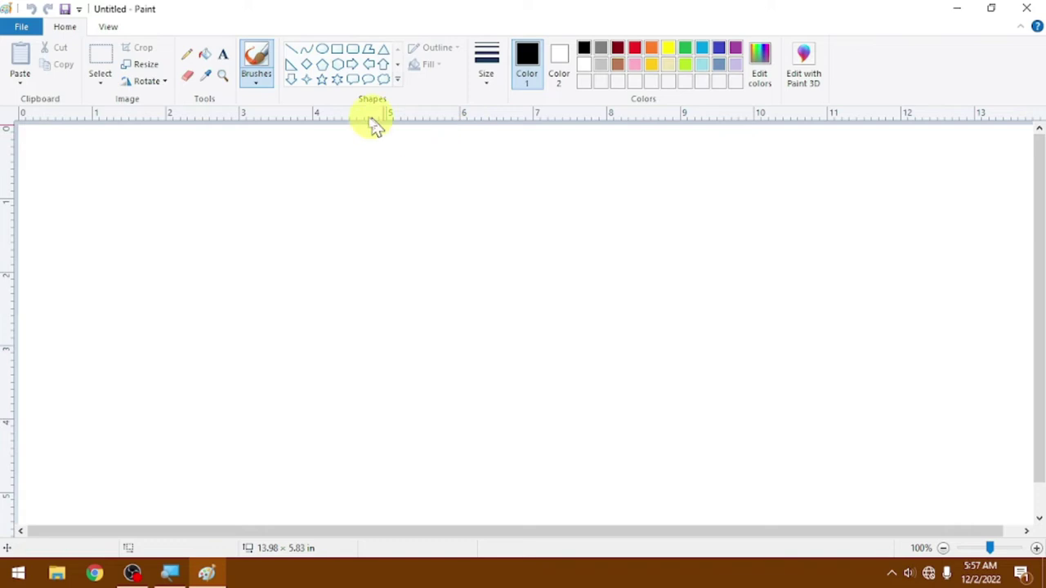
Exit Paint and start it again with the Run command pbrush.
{"action": "left_click", "coordinate": [30, 29]}
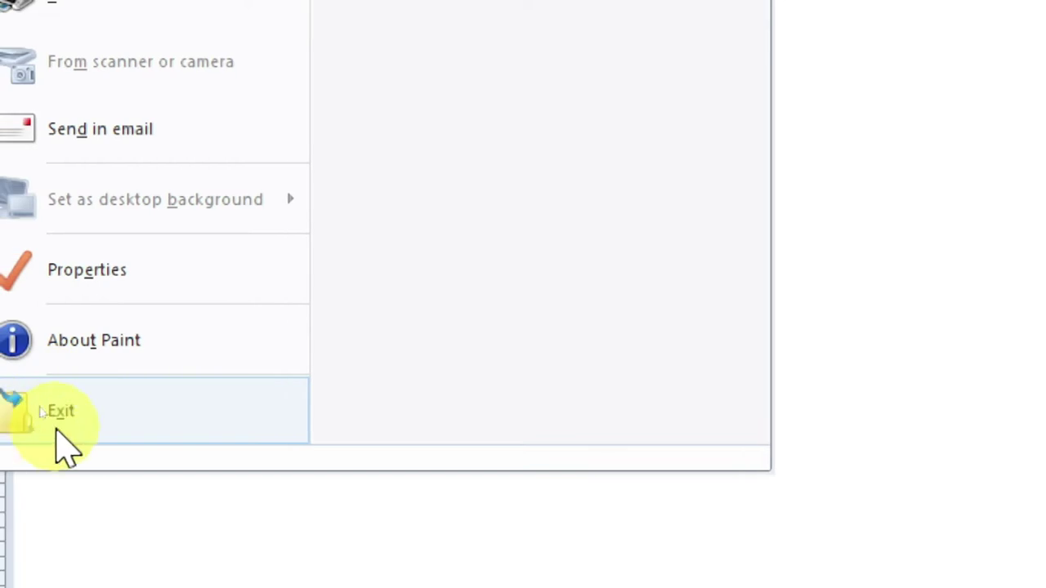
{"action": "left_click", "coordinate": [53, 411]}
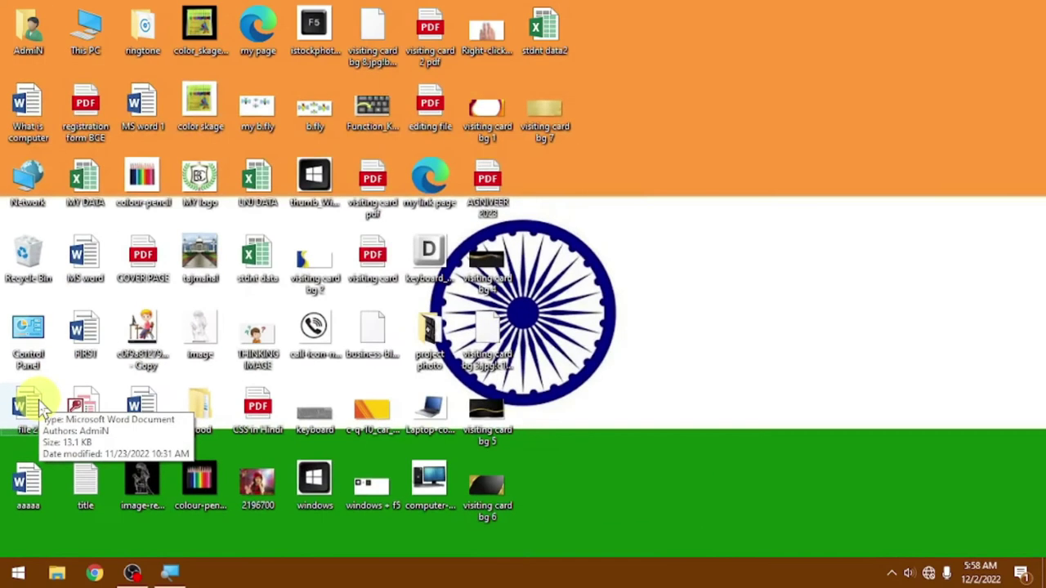
{"action": "key", "text": "super+r"}
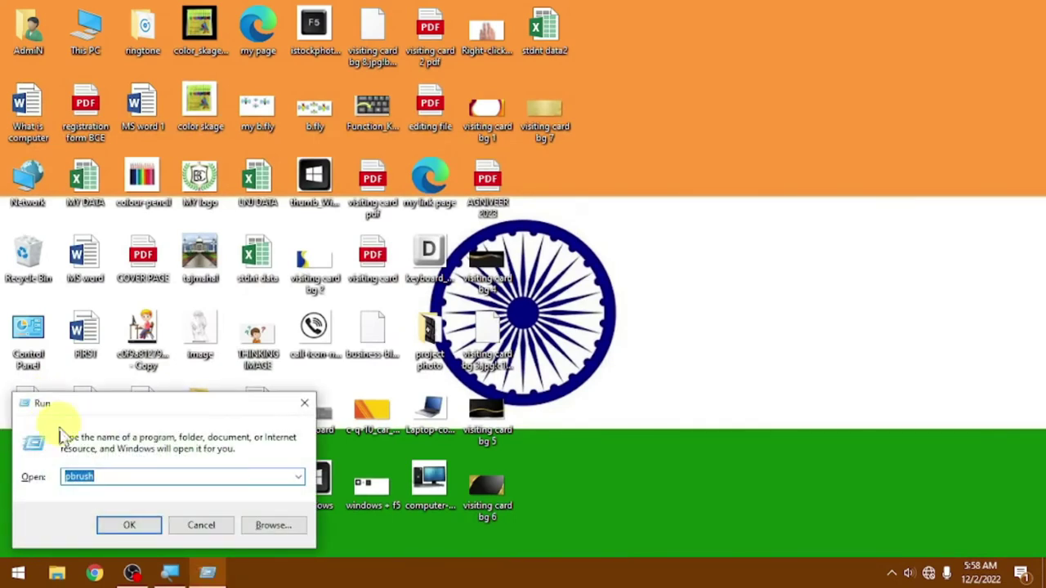
{"action": "left_click", "coordinate": [131, 525]}
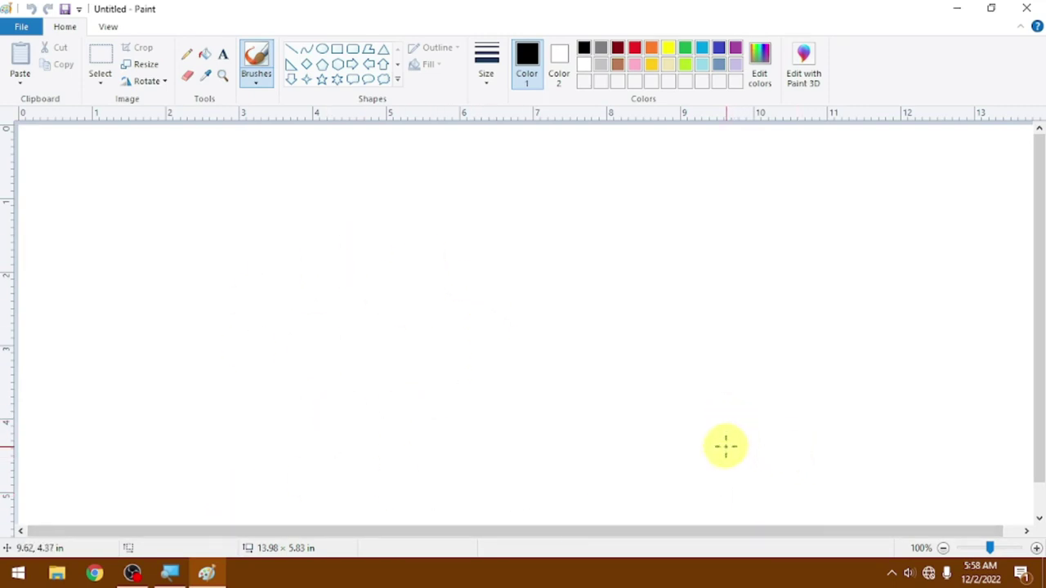
Set the canvas size to 5 inches wide and 2 inches high in the image properties.
{"action": "left_click", "coordinate": [20, 27]}
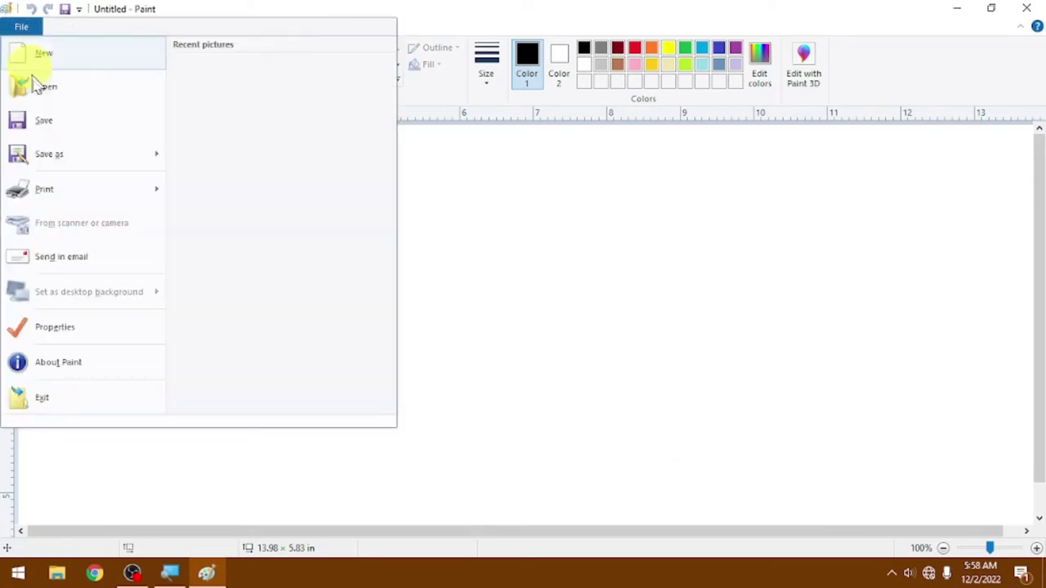
{"action": "left_click", "coordinate": [58, 325]}
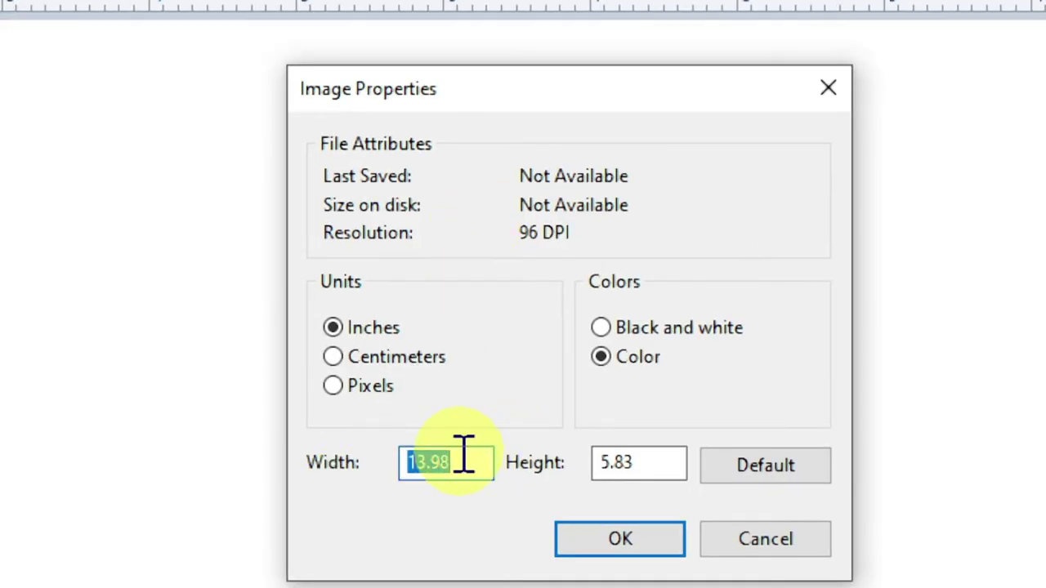
{"action": "type", "text": "5"}
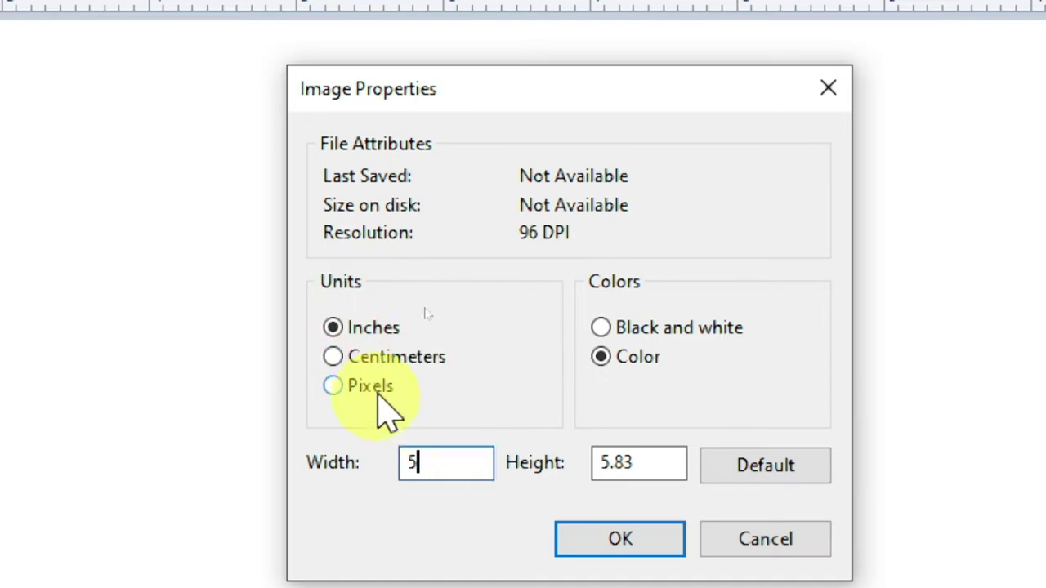
{"action": "left_click", "coordinate": [434, 467]}
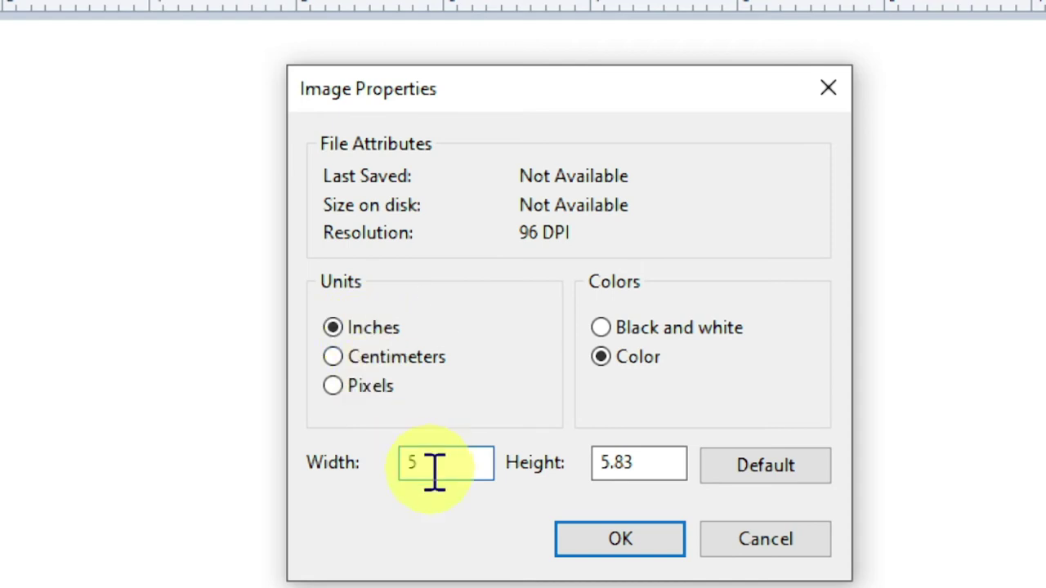
{"action": "key", "text": "BackSpace"}
{"action": "type", "text": "5"}
{"action": "left_click_drag", "start_coordinate": [667, 460], "coordinate": [567, 450]}
{"action": "type", "text": "2"}
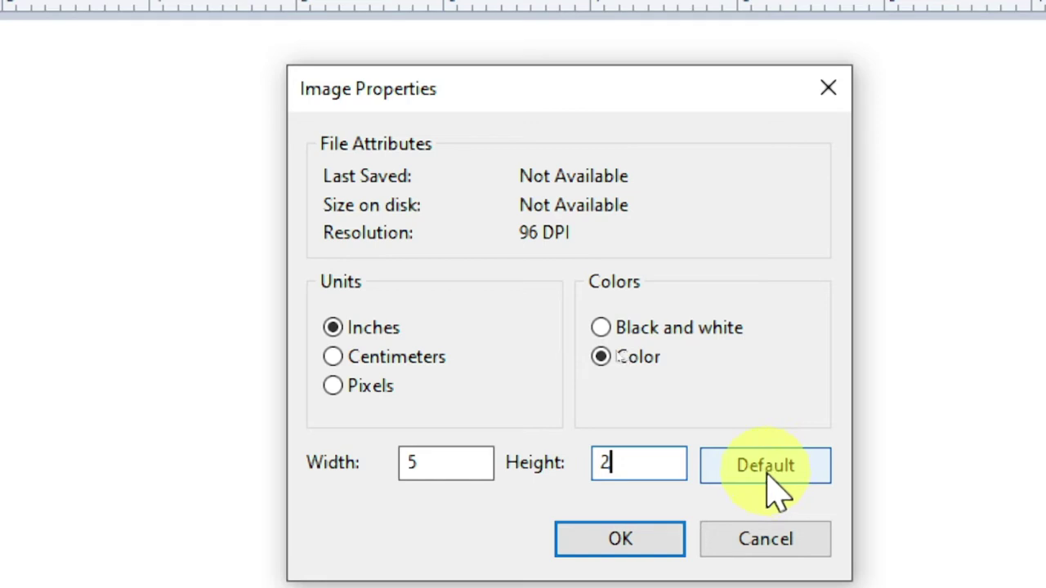
{"action": "left_click", "coordinate": [631, 541]}
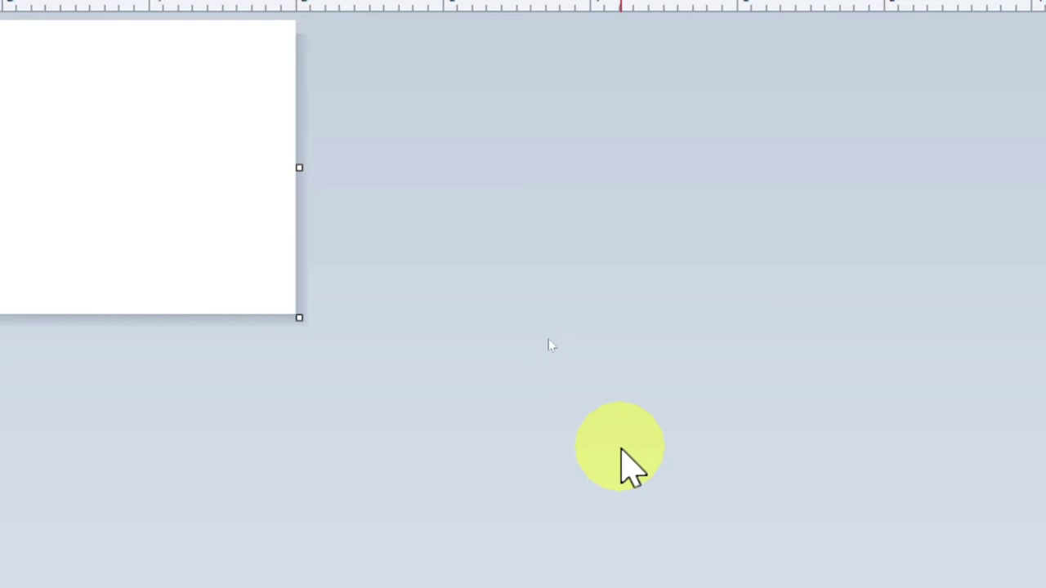
Enlarge the canvas freehand to about 7.5 inches wide, reduce it to about 6.36 × 2.51 in, and shrink it to 0.01 × 0.01 in.
{"action": "left_click", "coordinate": [227, 232]}
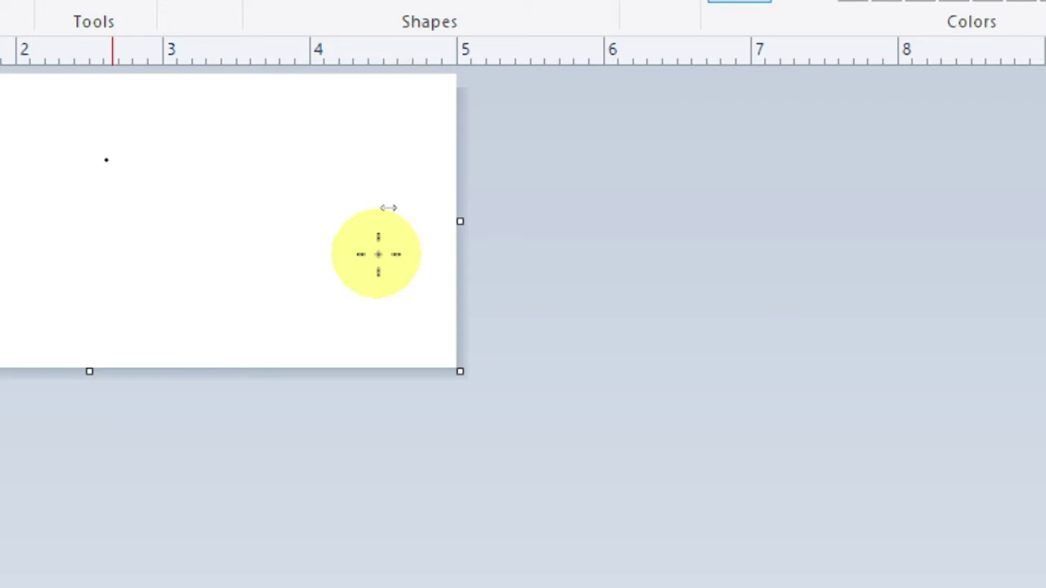
{"action": "left_click_drag", "start_coordinate": [458, 369], "coordinate": [692, 481]}
{"action": "left_click_drag", "start_coordinate": [701, 275], "coordinate": [822, 285]}
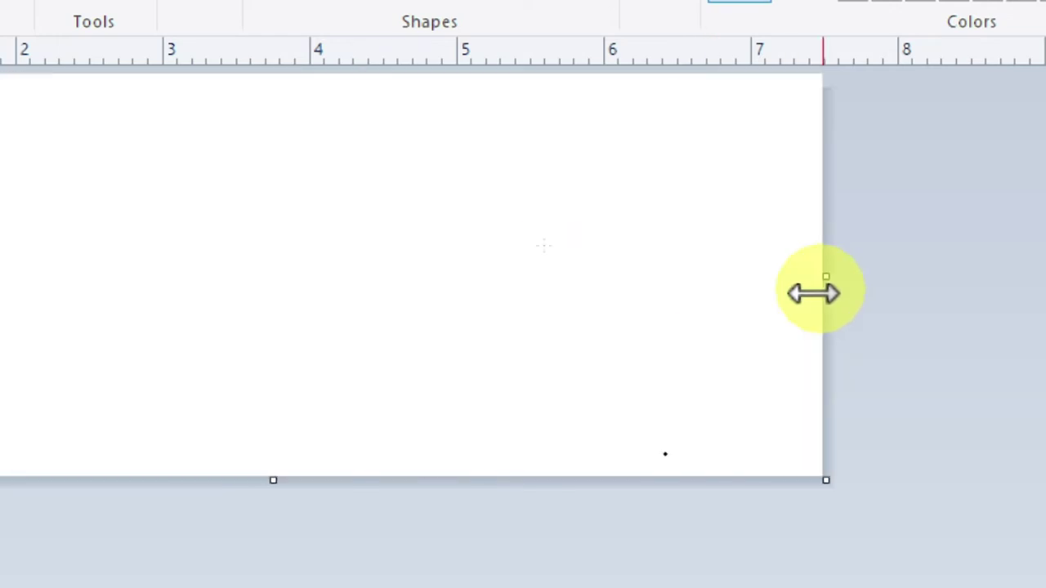
{"action": "left_click_drag", "start_coordinate": [273, 481], "coordinate": [297, 526]}
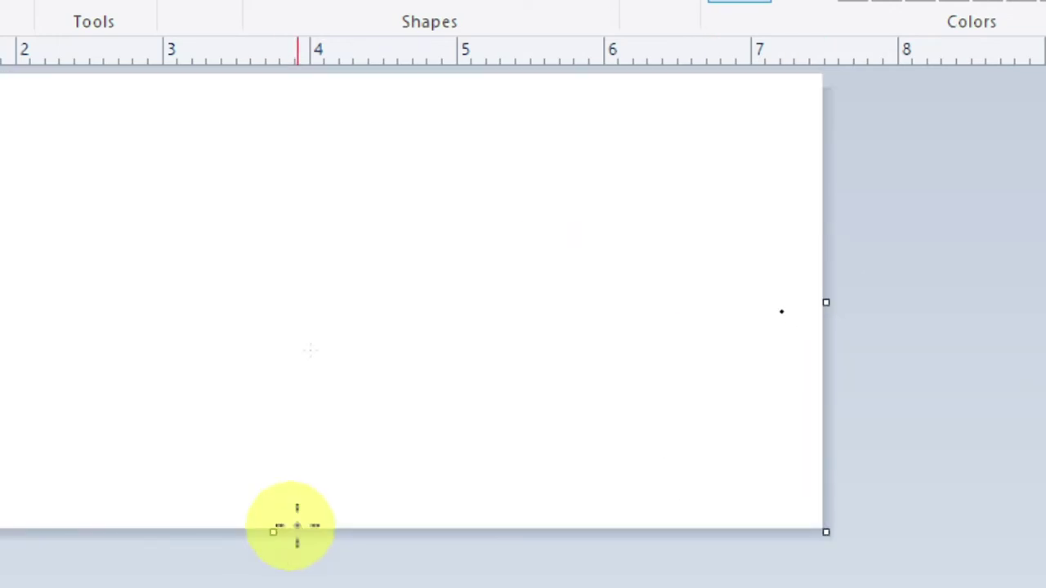
{"action": "left_click_drag", "start_coordinate": [825, 532], "coordinate": [658, 444]}
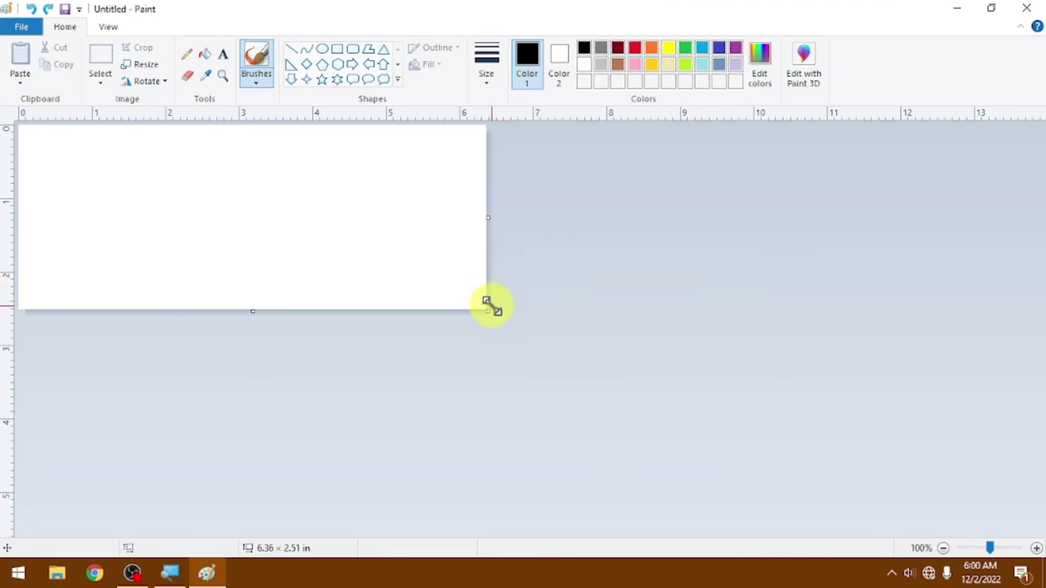
{"action": "left_click_drag", "start_coordinate": [488, 308], "coordinate": [15, 121]}
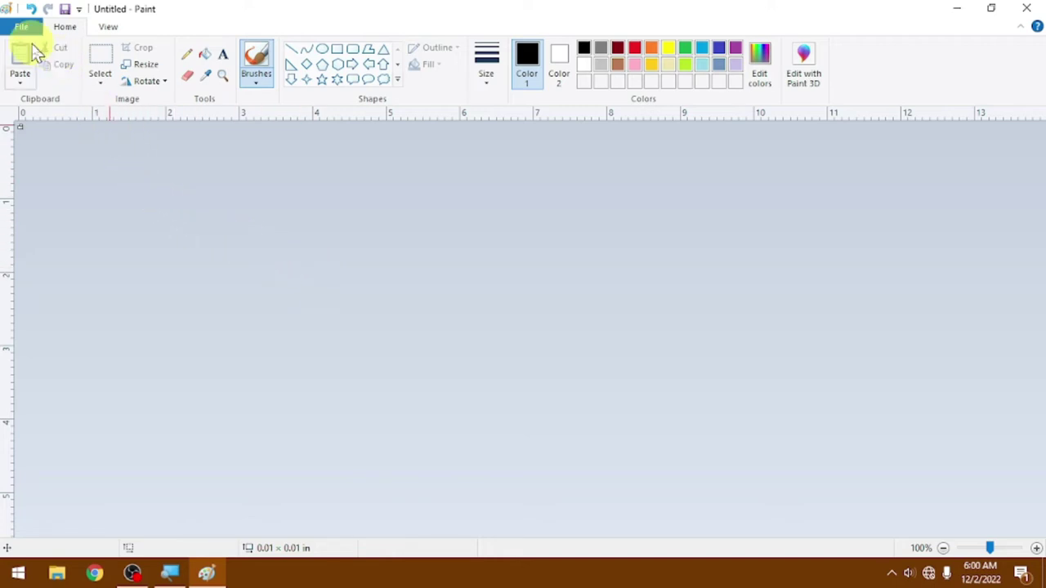
Set the canvas size to 5 × 5 inches in the image properties and enlarge it freehand to about 13.97 × 5.99 in.
{"action": "left_click", "coordinate": [21, 26]}
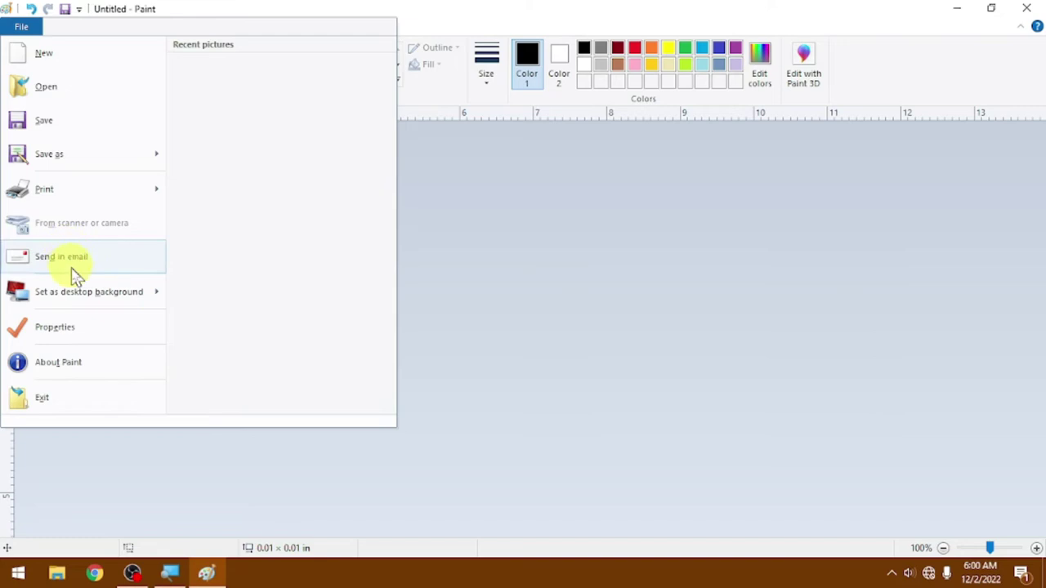
{"action": "left_click", "coordinate": [90, 331]}
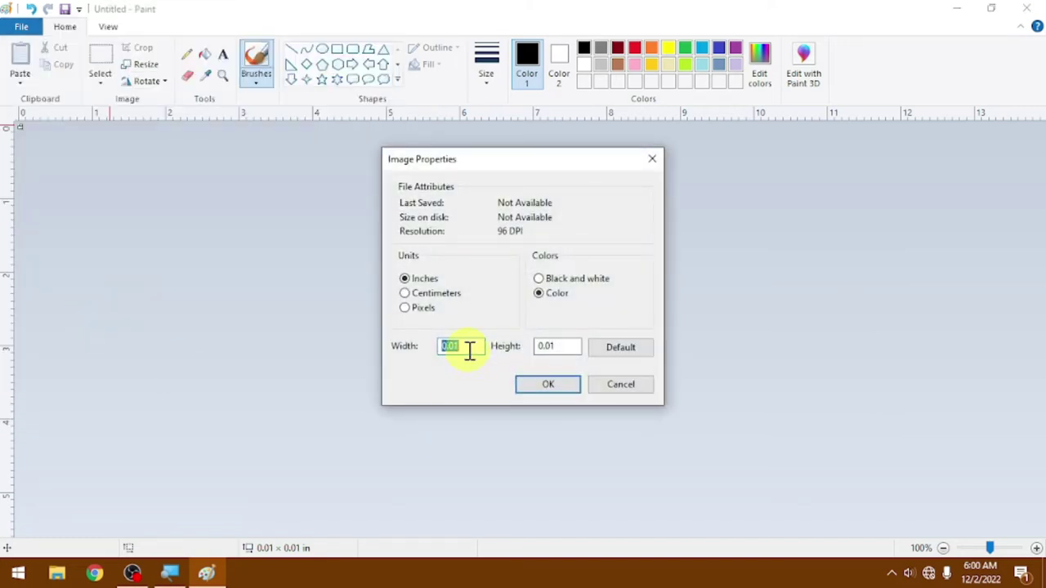
{"action": "type", "text": "5"}
{"action": "double_click", "coordinate": [561, 347]}
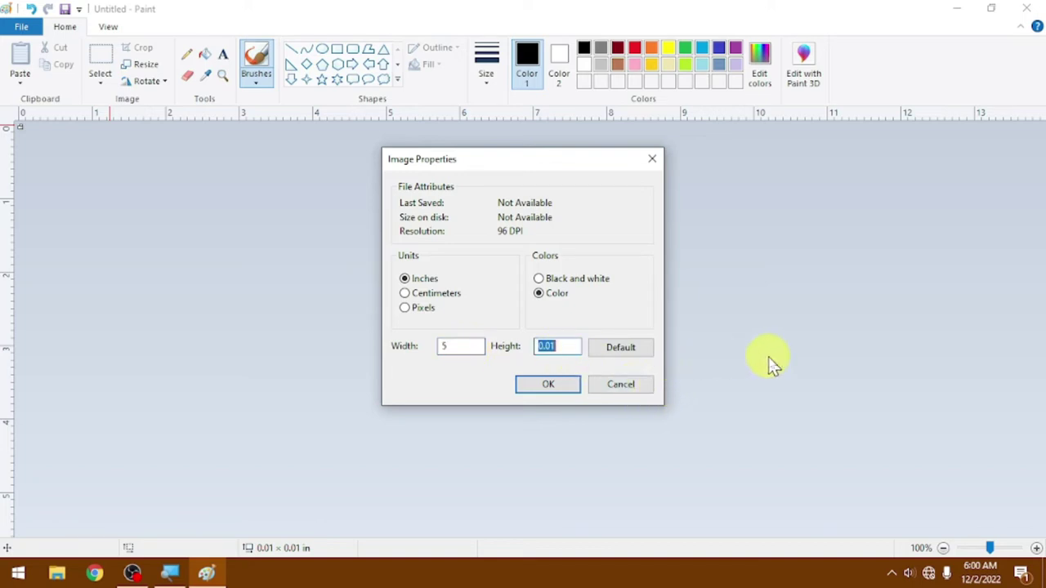
{"action": "type", "text": "5"}
{"action": "left_click", "coordinate": [550, 386]}
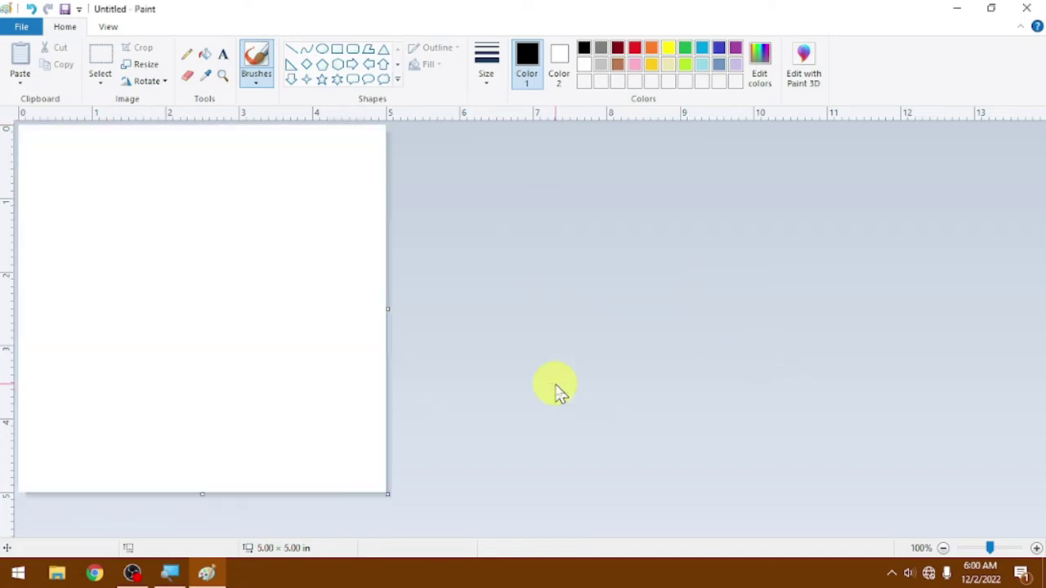
{"action": "left_click_drag", "start_coordinate": [388, 495], "coordinate": [1036, 572]}
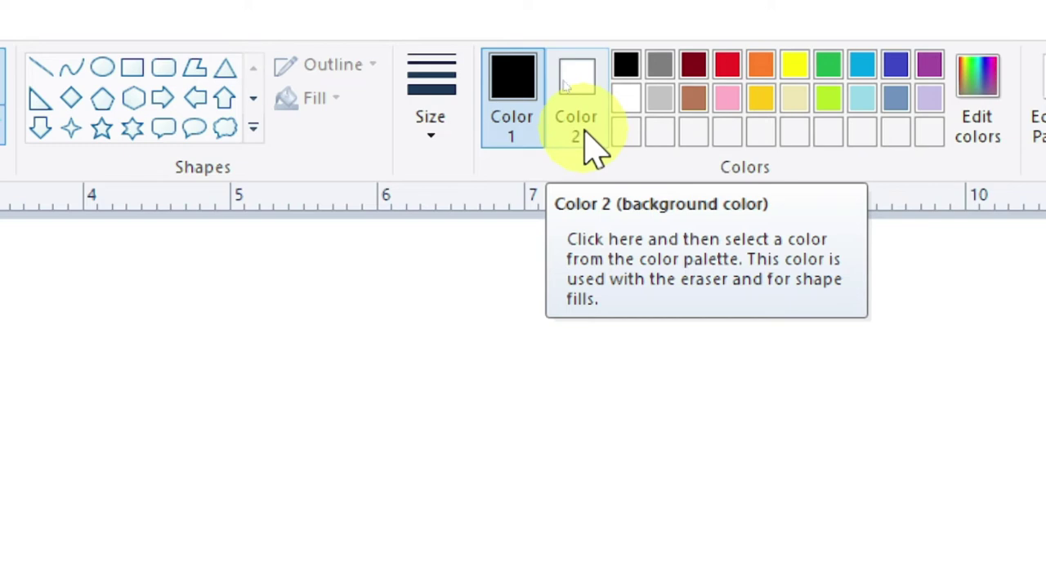
Try yellow and green as the background color (Color 2) and return it to white.
{"action": "left_click", "coordinate": [602, 72]}
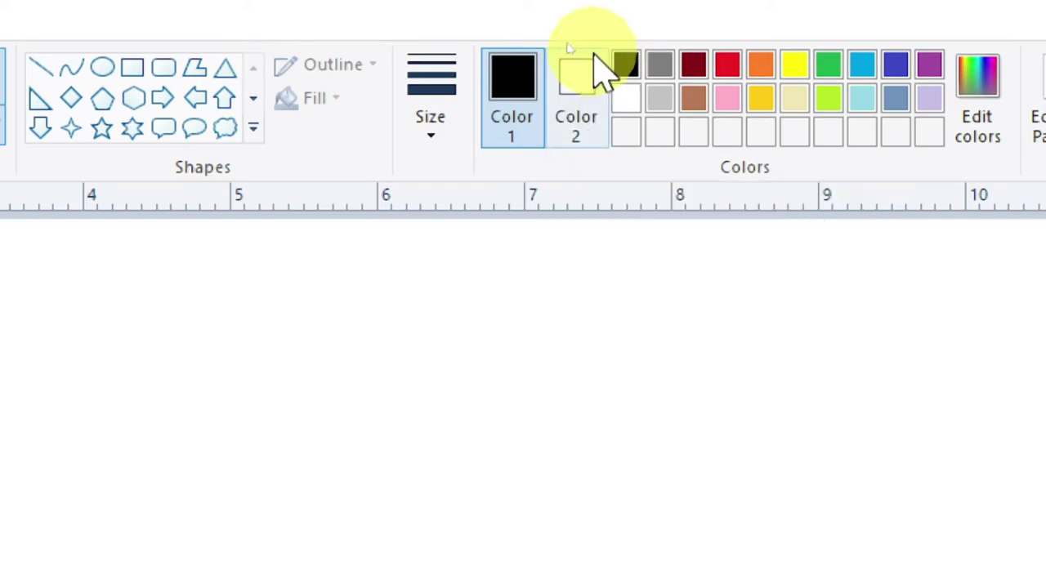
{"action": "left_click", "coordinate": [794, 67]}
{"action": "left_click", "coordinate": [828, 69]}
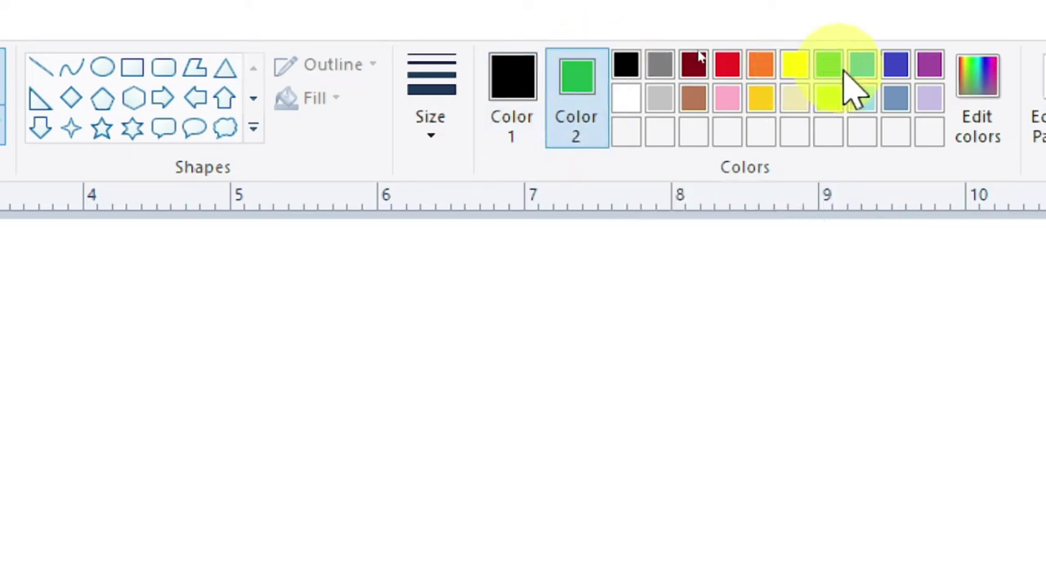
{"action": "left_click", "coordinate": [634, 101]}
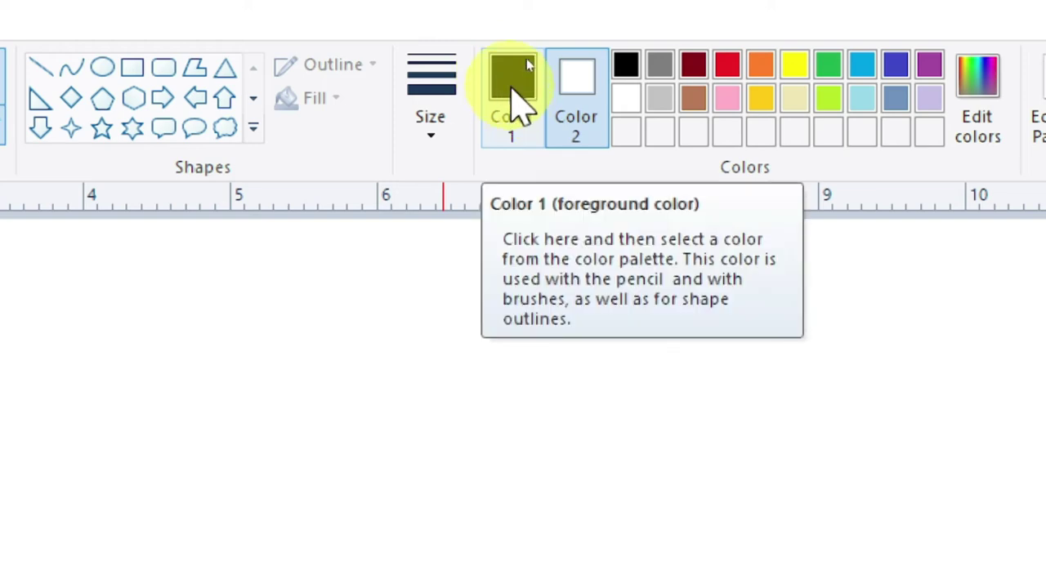
Try red, green and indigo as the foreground color (Color 1) and return it to black.
{"action": "left_click", "coordinate": [515, 98]}
{"action": "left_click", "coordinate": [625, 66]}
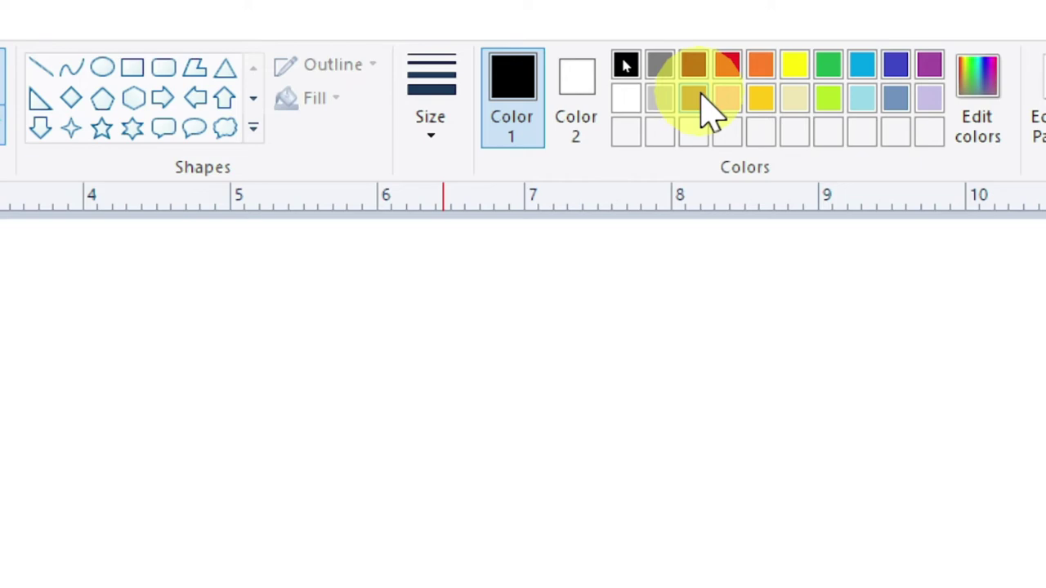
{"action": "left_click", "coordinate": [728, 65]}
{"action": "left_click", "coordinate": [837, 67]}
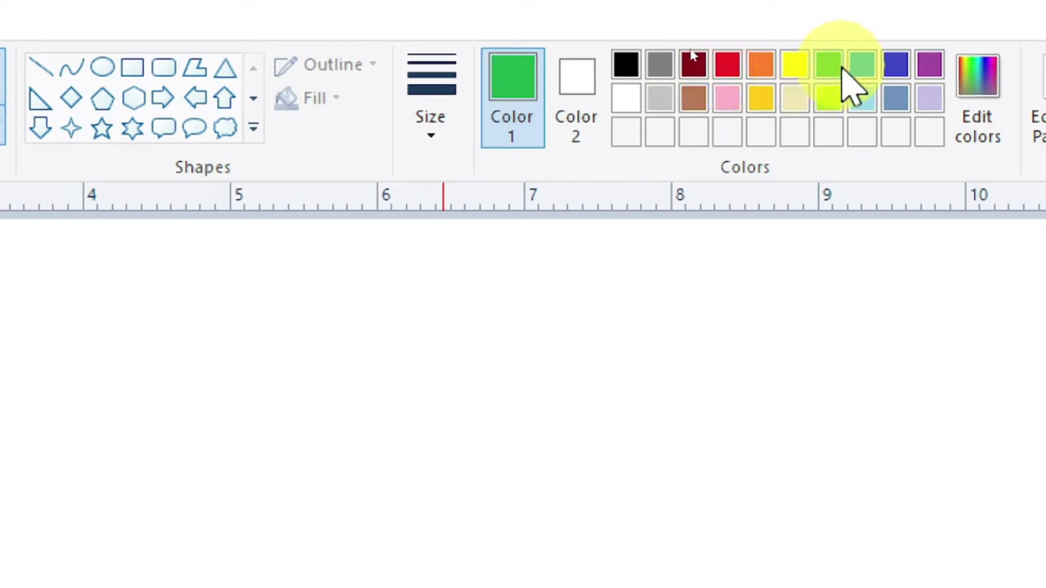
{"action": "left_click", "coordinate": [887, 72]}
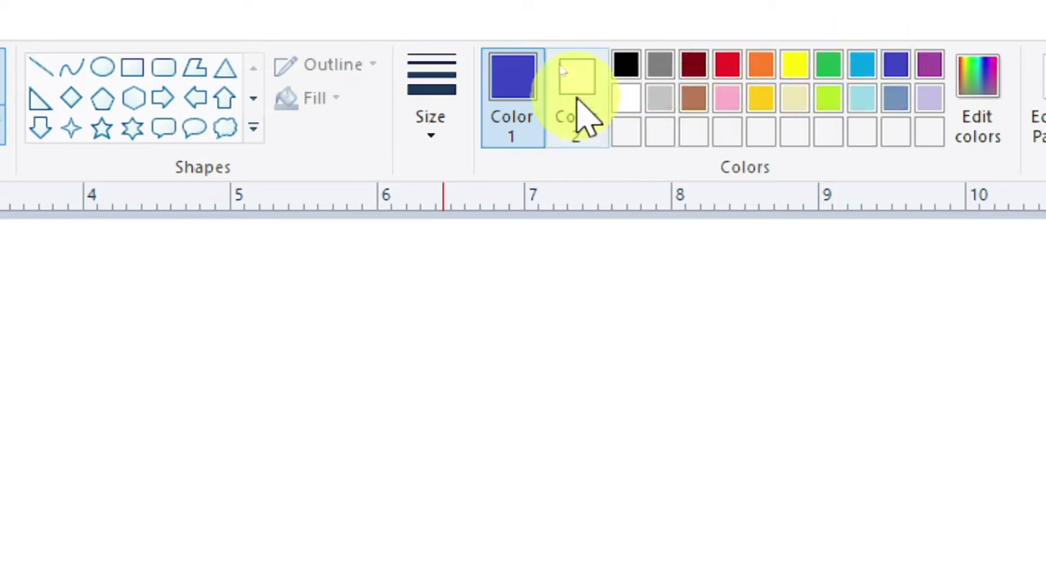
{"action": "left_click", "coordinate": [629, 68]}
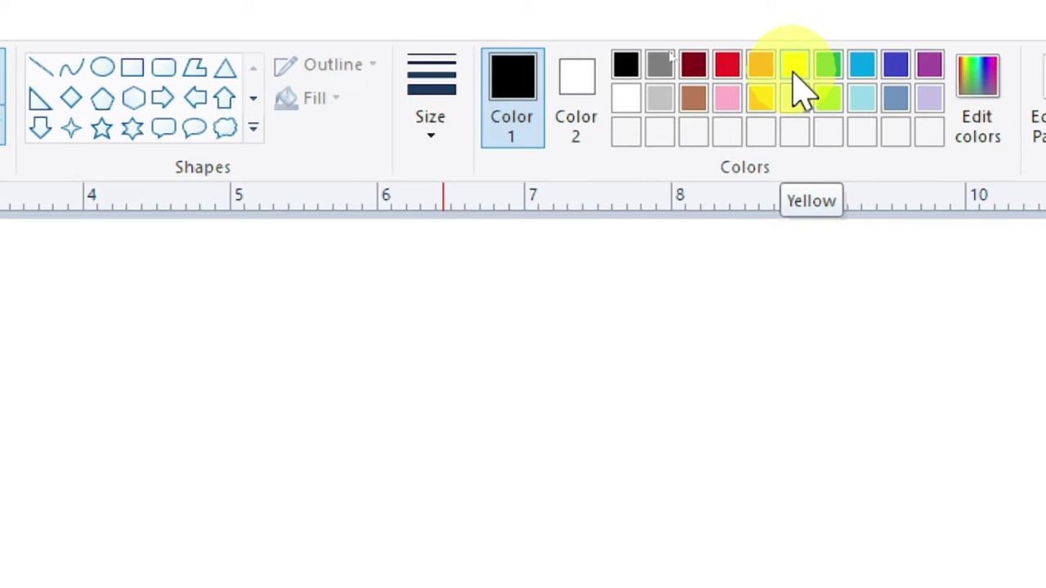
Mix a dark purple custom color with hue 173 and saturation 136 for the palette, and return the foreground color to black.
{"action": "left_click", "coordinate": [989, 123]}
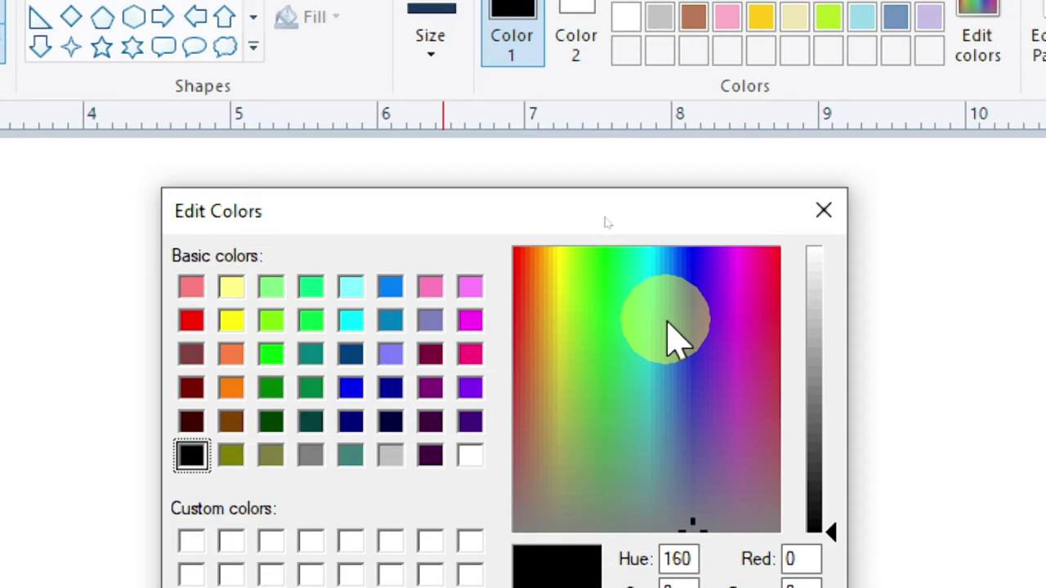
{"action": "left_click", "coordinate": [707, 376]}
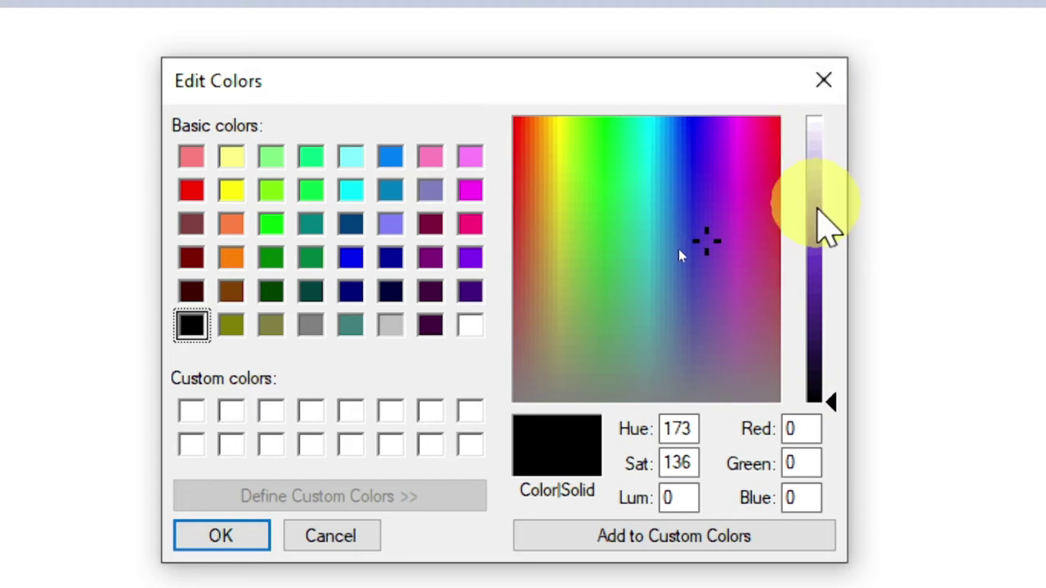
{"action": "left_click_drag", "start_coordinate": [829, 400], "coordinate": [825, 260]}
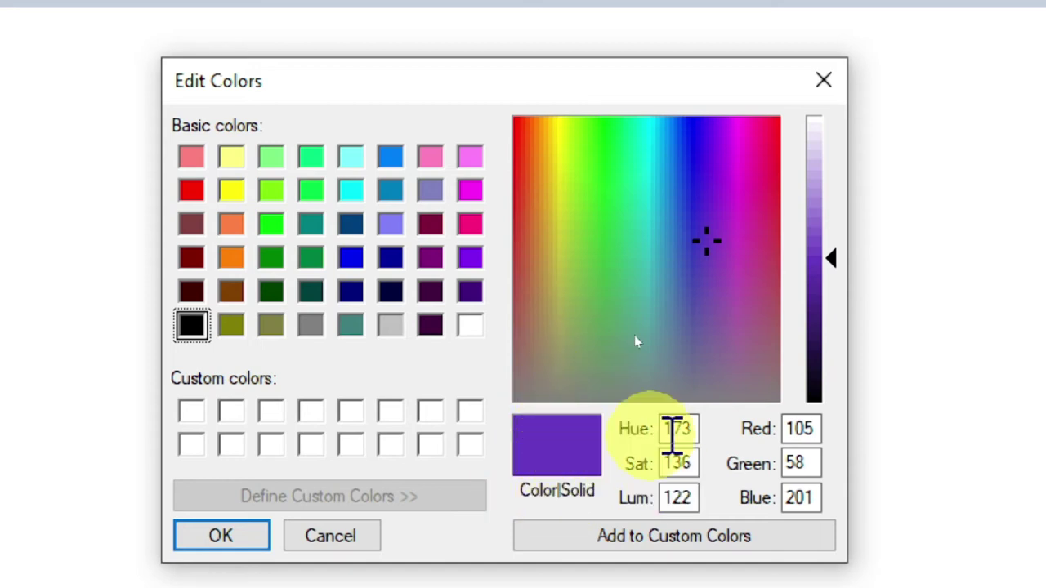
{"action": "left_click_drag", "start_coordinate": [832, 256], "coordinate": [831, 329]}
{"action": "left_click", "coordinate": [221, 449]}
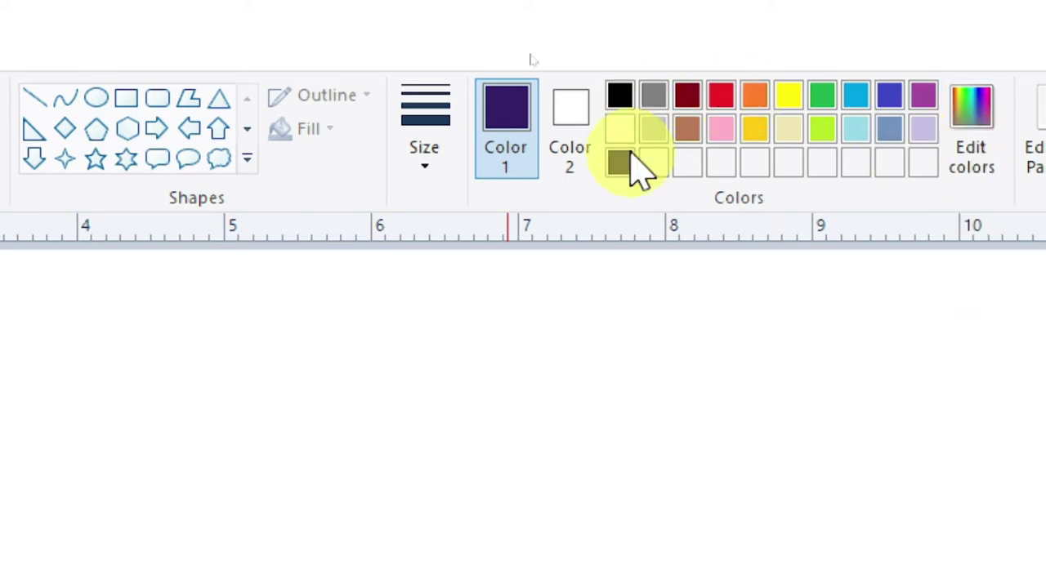
{"action": "left_click", "coordinate": [627, 96]}
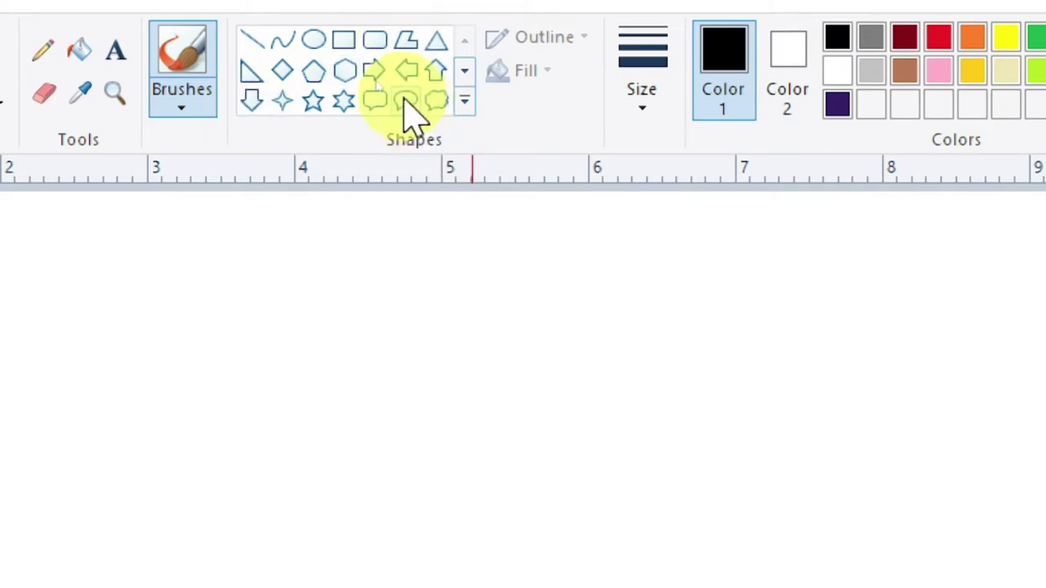
Draw a nearly vertical straight line and two crossing diagonal lines beside it with the Line shape.
{"action": "left_click", "coordinate": [464, 105]}
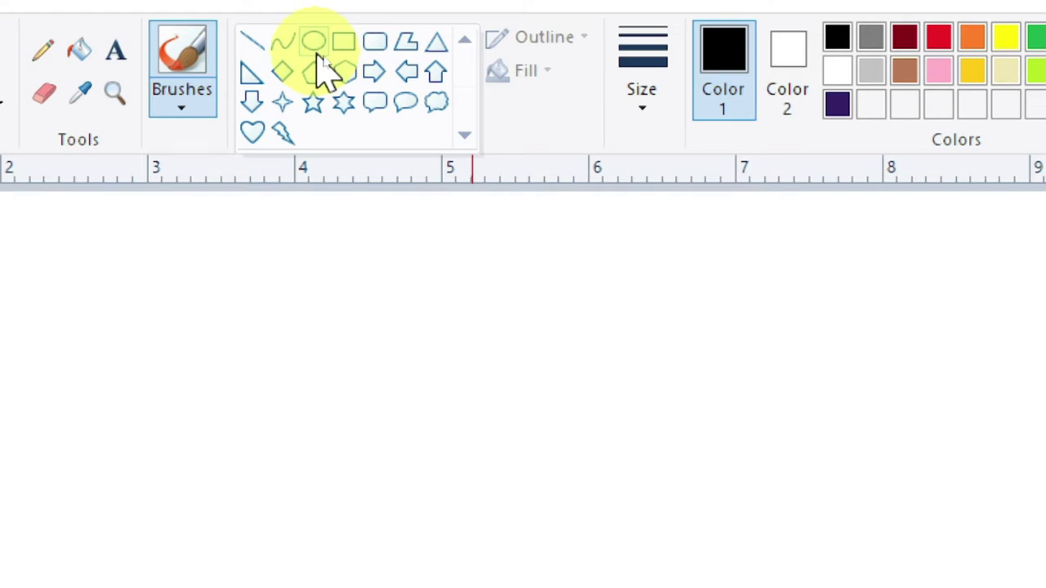
{"action": "left_click", "coordinate": [253, 41]}
{"action": "left_click_drag", "start_coordinate": [378, 237], "coordinate": [378, 412]}
{"action": "left_click_drag", "start_coordinate": [427, 233], "coordinate": [700, 419]}
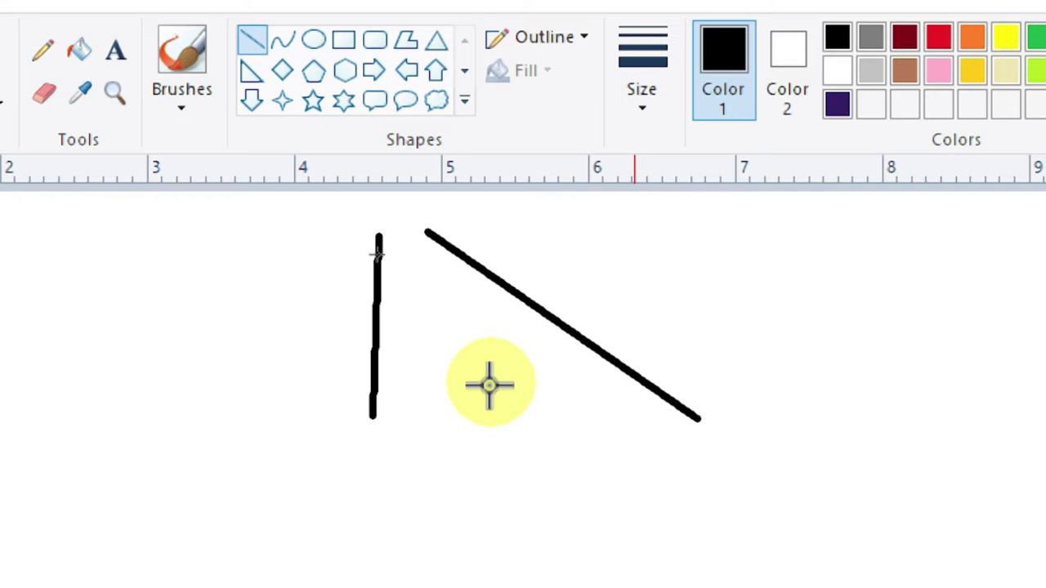
{"action": "left_click_drag", "start_coordinate": [394, 473], "coordinate": [636, 248]}
Draw a shallow curve beside the crossed lines and a U-shaped curve about 3.86 in wide below them with the Curve shape.
{"action": "left_click", "coordinate": [282, 40]}
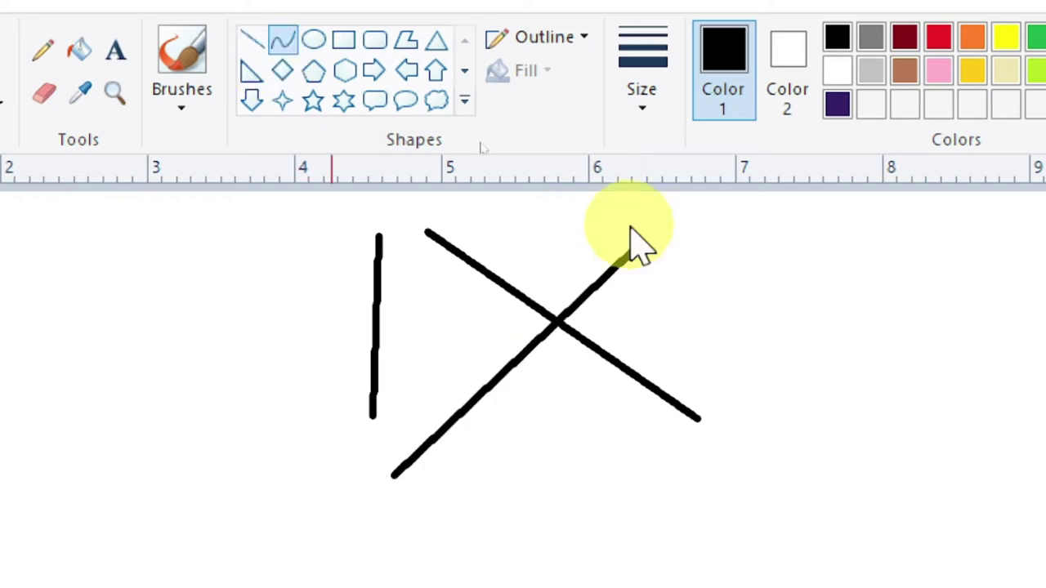
{"action": "left_click_drag", "start_coordinate": [683, 307], "coordinate": [1010, 290]}
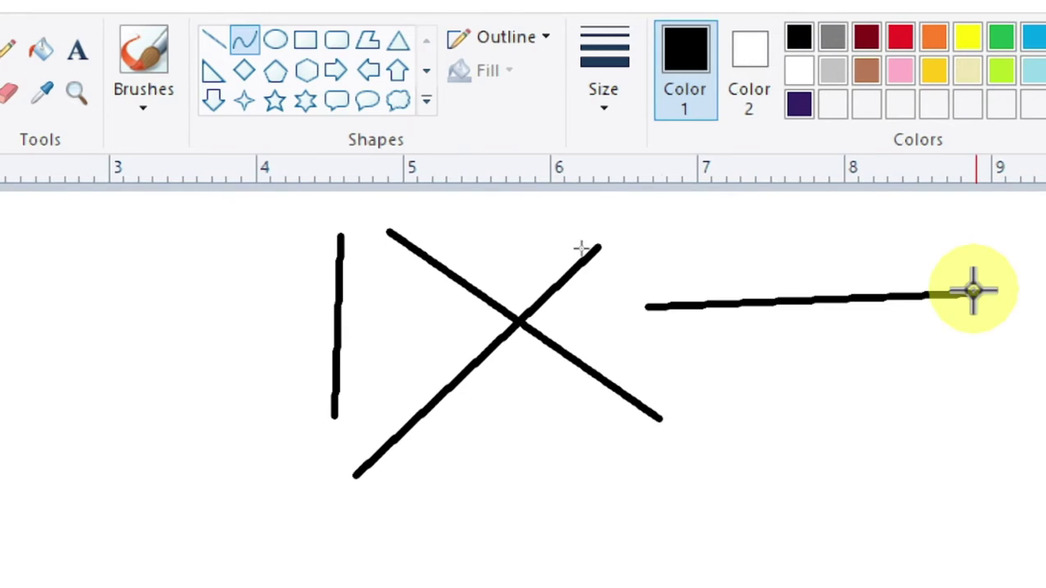
{"action": "mouse_move", "coordinate": [972, 290]}
{"action": "left_mouse_down"}
{"action": "mouse_move", "coordinate": [826, 490]}
{"action": "mouse_move", "coordinate": [502, 246]}
{"action": "mouse_move", "coordinate": [612, 348]}
{"action": "mouse_move", "coordinate": [696, 348]}
{"action": "left_mouse_up"}
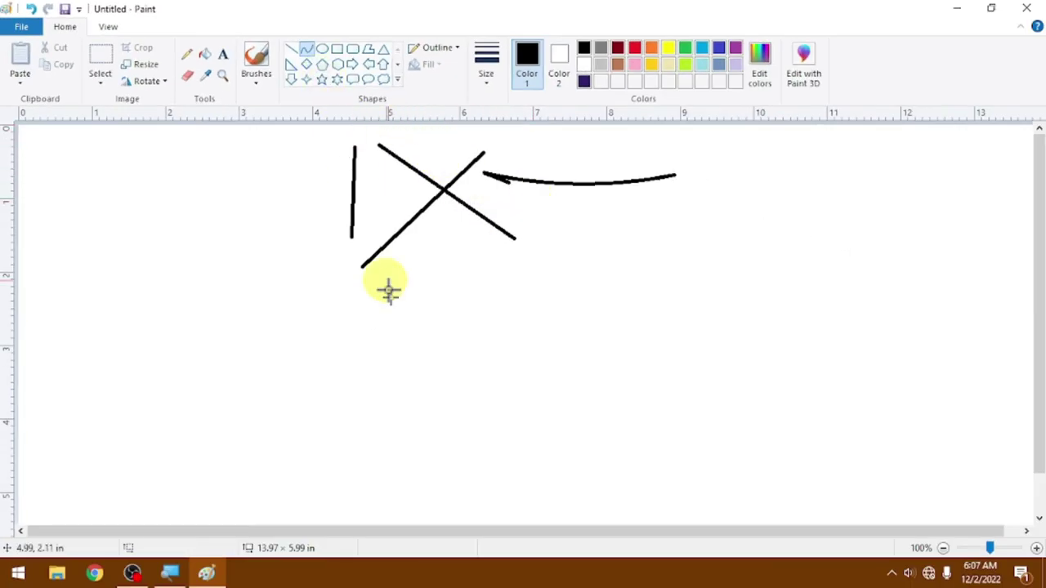
{"action": "left_click_drag", "start_coordinate": [374, 310], "coordinate": [657, 302]}
{"action": "left_click_drag", "start_coordinate": [507, 304], "coordinate": [517, 419]}
{"action": "left_click", "coordinate": [517, 419]}
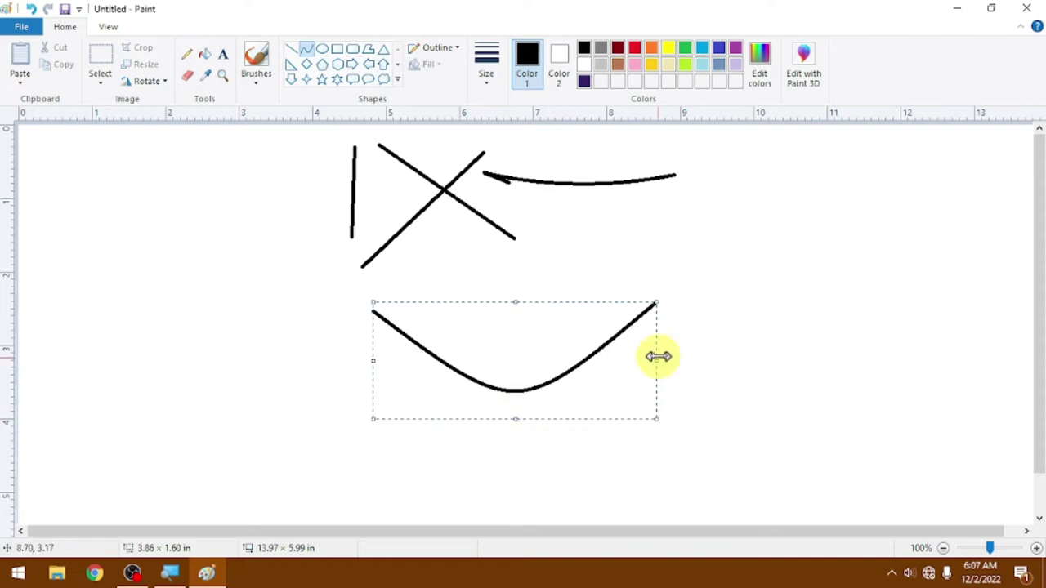
Draw an S-shaped curve about 3.57 in high to the right of the U-shaped curve, bending it in two opposite directions.
{"action": "mouse_move", "coordinate": [777, 205]}
{"action": "left_mouse_down"}
{"action": "mouse_move", "coordinate": [805, 428]}
{"action": "mouse_move", "coordinate": [797, 466]}
{"action": "left_mouse_up"}
{"action": "left_click", "coordinate": [656, 258]}
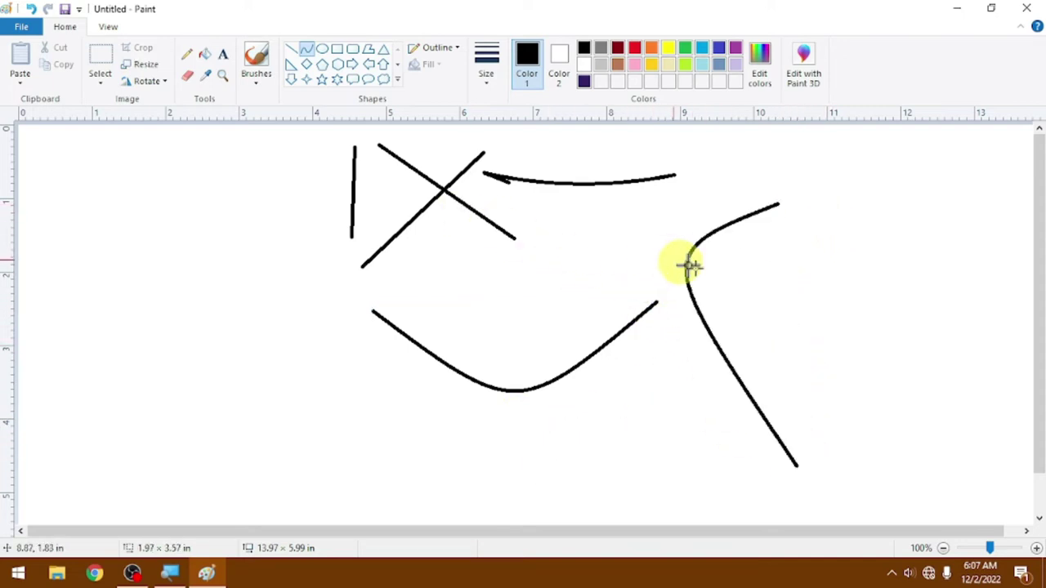
{"action": "left_click", "coordinate": [979, 368]}
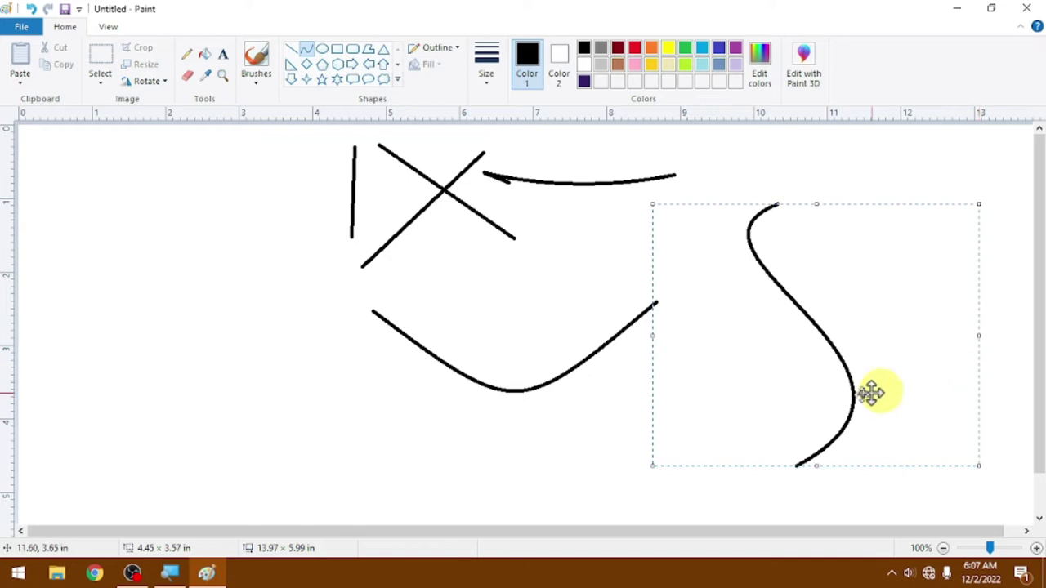
{"action": "left_click", "coordinate": [588, 443]}
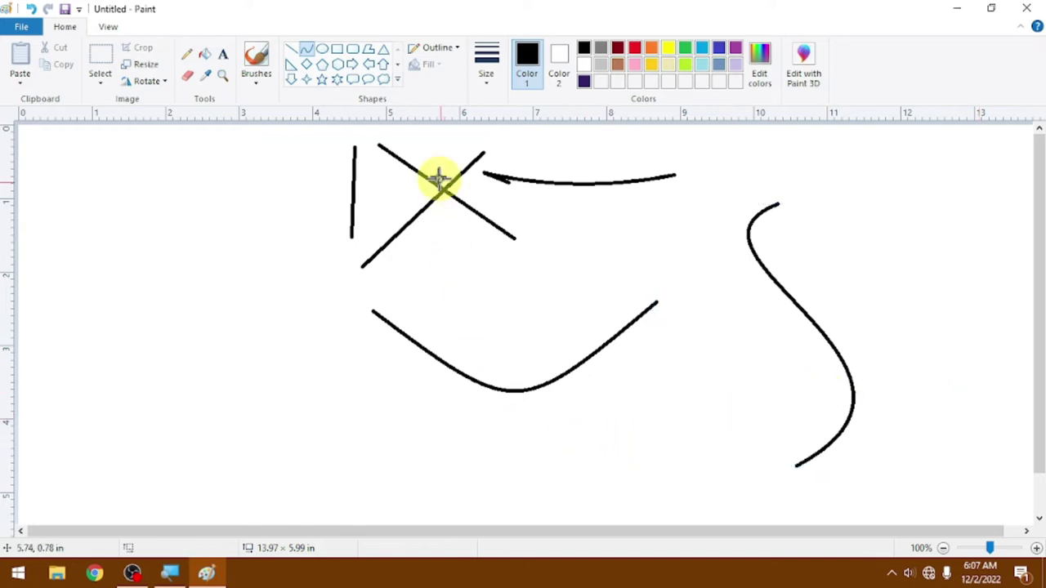
Draw an oval about 2.30 × 1.50 in and place a rectangle about 3.29 × 2.03 in directly below it.
{"action": "left_click", "coordinate": [322, 49]}
{"action": "left_click_drag", "start_coordinate": [125, 187], "coordinate": [295, 297]}
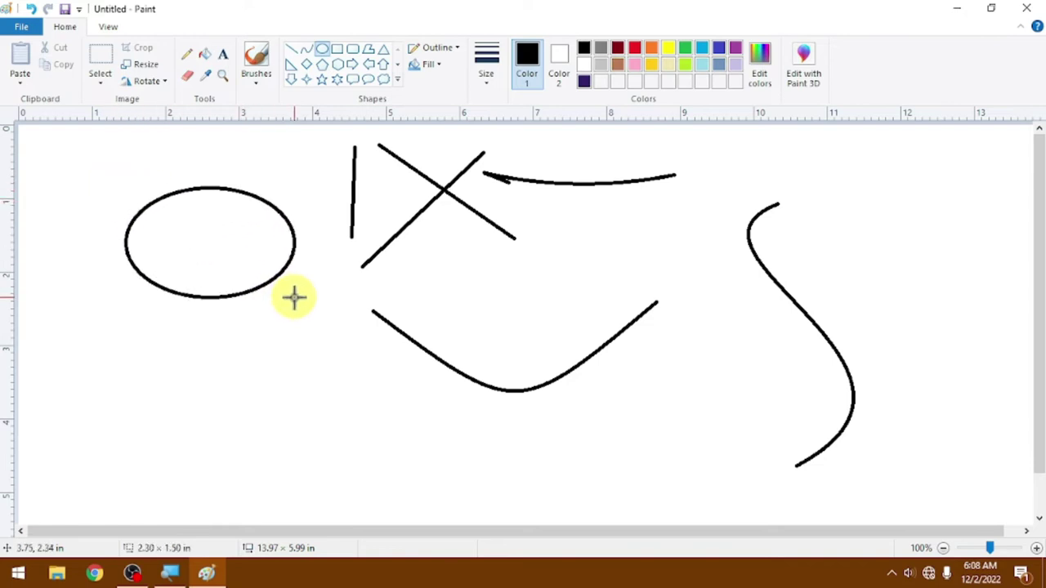
{"action": "left_click", "coordinate": [338, 50]}
{"action": "left_click_drag", "start_coordinate": [113, 317], "coordinate": [355, 467]}
{"action": "left_click_drag", "start_coordinate": [295, 439], "coordinate": [247, 410]}
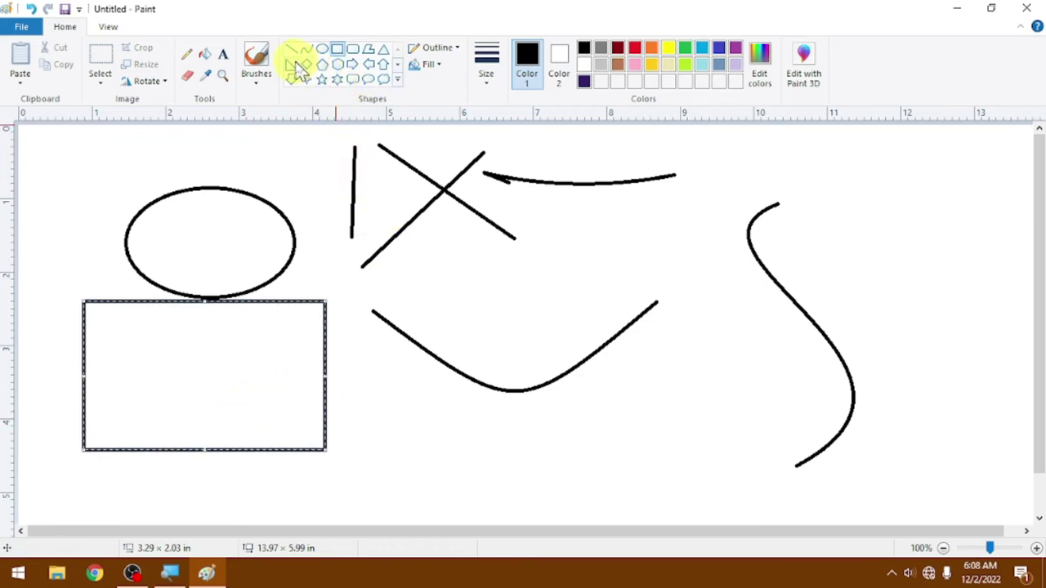
Draw a triangle about 1.65 × 1.95 in at the rectangle's lower right corner and another triangle at its lower left corner.
{"action": "left_click", "coordinate": [383, 49]}
{"action": "mouse_move", "coordinate": [351, 367]}
{"action": "left_mouse_down"}
{"action": "mouse_move", "coordinate": [467, 491]}
{"action": "mouse_move", "coordinate": [476, 515]}
{"action": "left_mouse_up"}
{"action": "left_click_drag", "start_coordinate": [418, 485], "coordinate": [366, 477]}
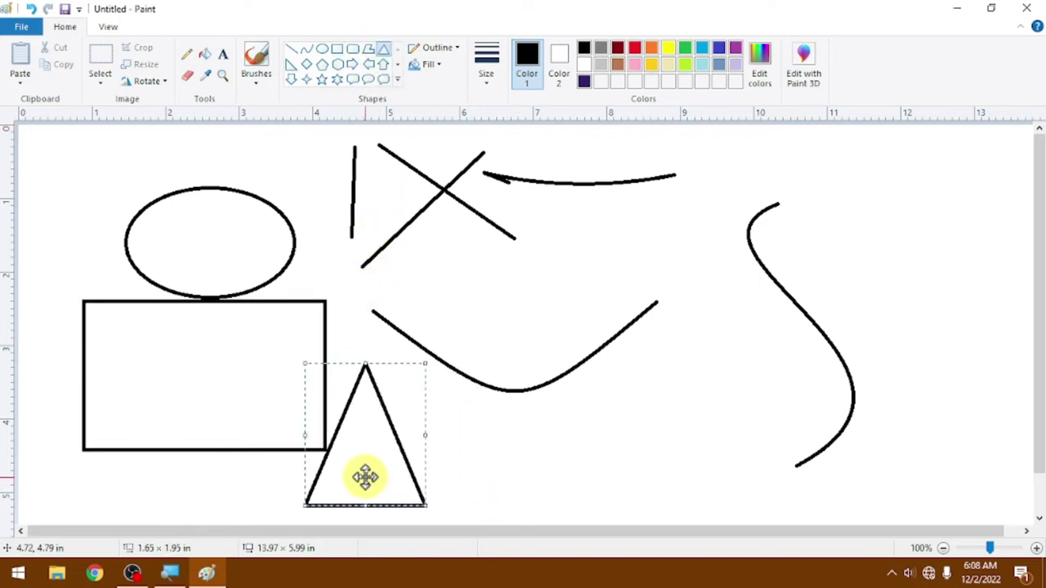
{"action": "mouse_move", "coordinate": [36, 418]}
{"action": "left_mouse_down"}
{"action": "mouse_move", "coordinate": [136, 532]}
{"action": "mouse_move", "coordinate": [75, 507]}
{"action": "left_mouse_up"}
{"action": "left_click", "coordinate": [463, 408]}
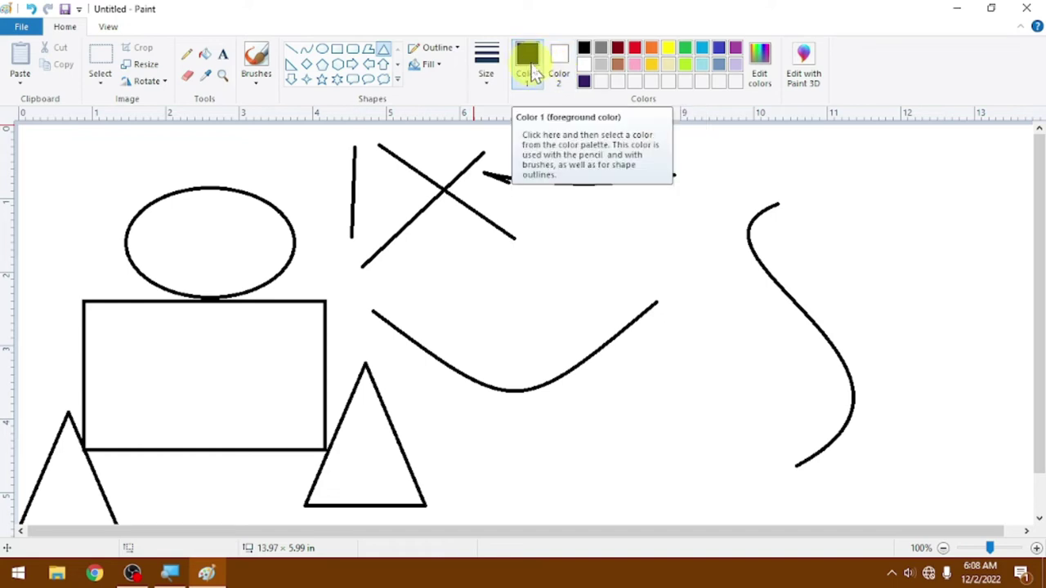
Fill the rectangle with indigo using the Fill with color tool.
{"action": "left_click", "coordinate": [718, 48]}
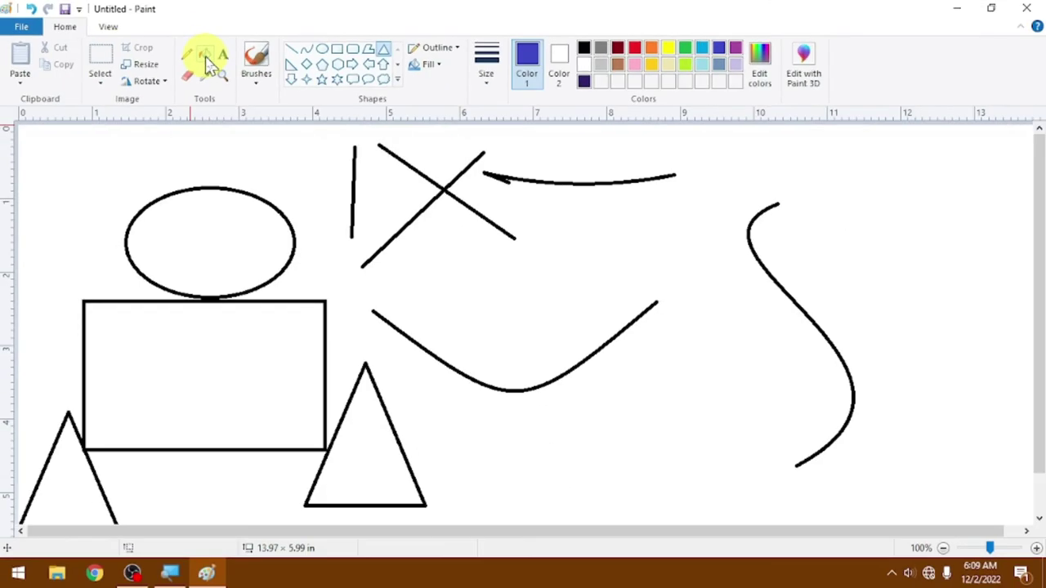
{"action": "left_click", "coordinate": [205, 55]}
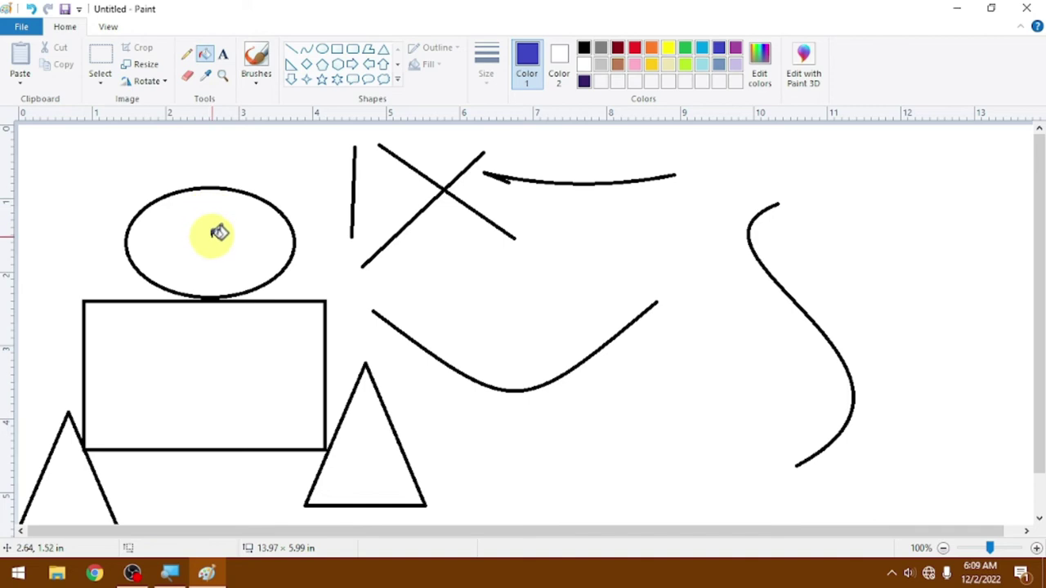
{"action": "left_click", "coordinate": [220, 312]}
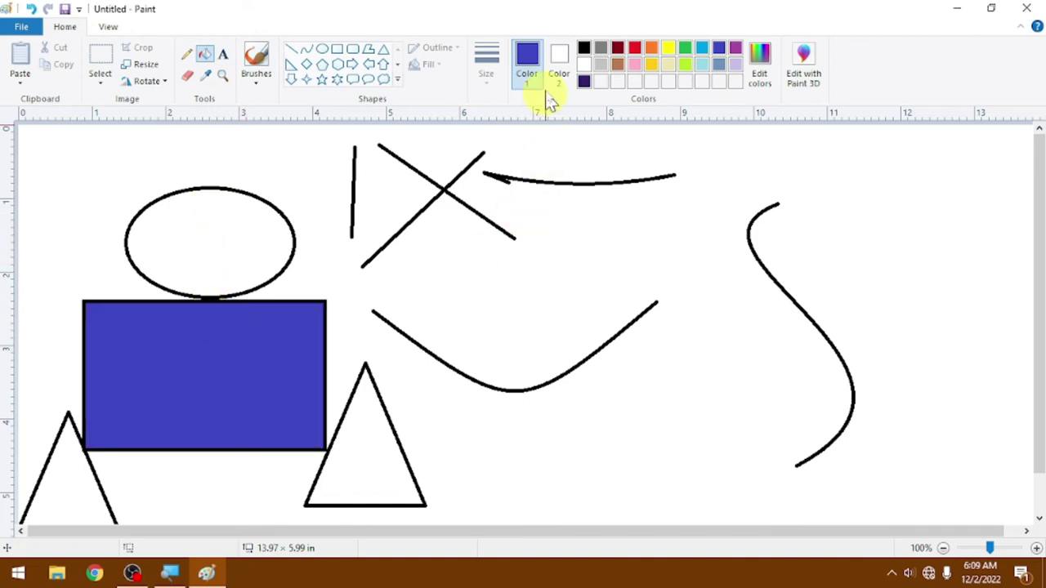
Fill both triangles beside the rectangle with red.
{"action": "left_click", "coordinate": [635, 49]}
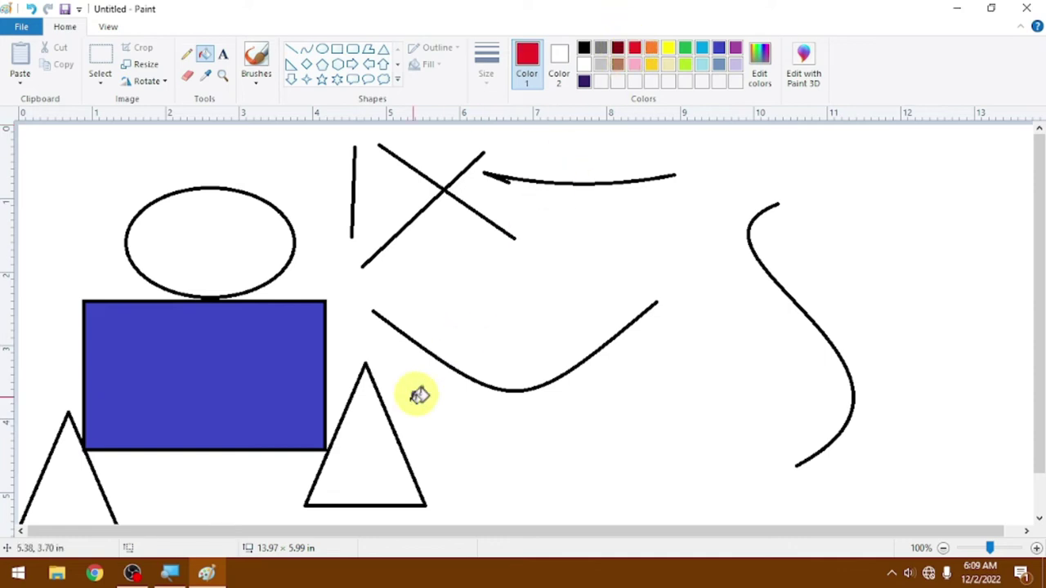
{"action": "left_click", "coordinate": [362, 450]}
{"action": "left_click", "coordinate": [91, 482]}
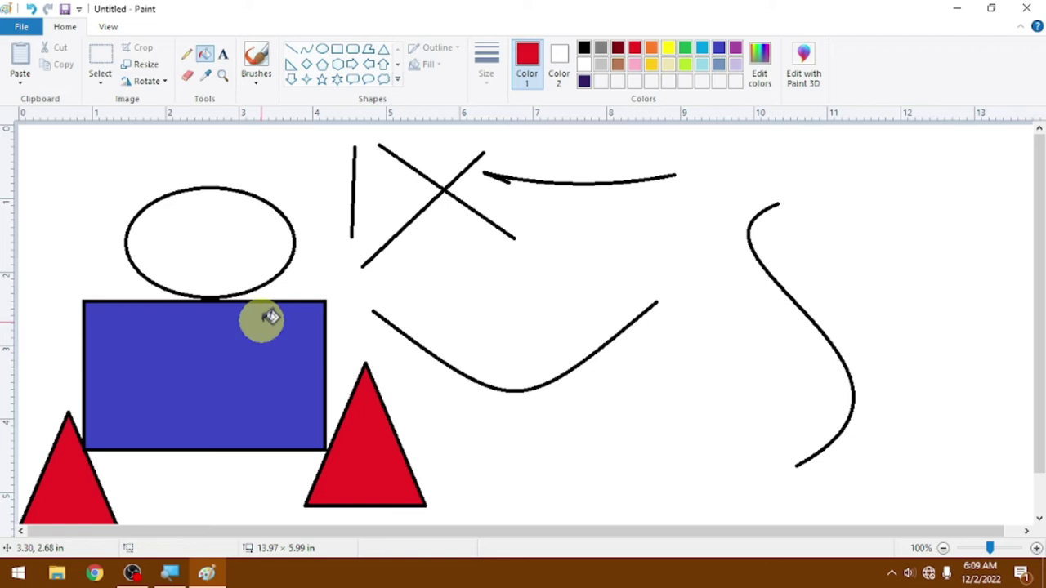
Draw a red five-pointed star about 2.15 × 1.40 in with the Polygon tool, below and to the right of the U-shaped curve.
{"action": "left_click", "coordinate": [370, 51]}
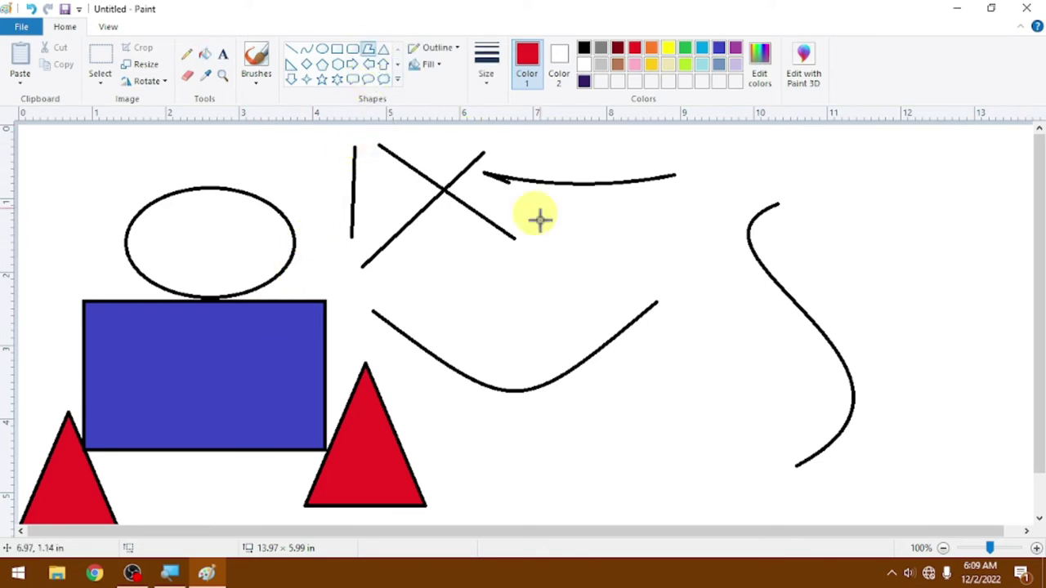
{"action": "left_click_drag", "start_coordinate": [565, 400], "coordinate": [695, 495]}
{"action": "left_click", "coordinate": [660, 396]}
{"action": "left_click", "coordinate": [573, 495]}
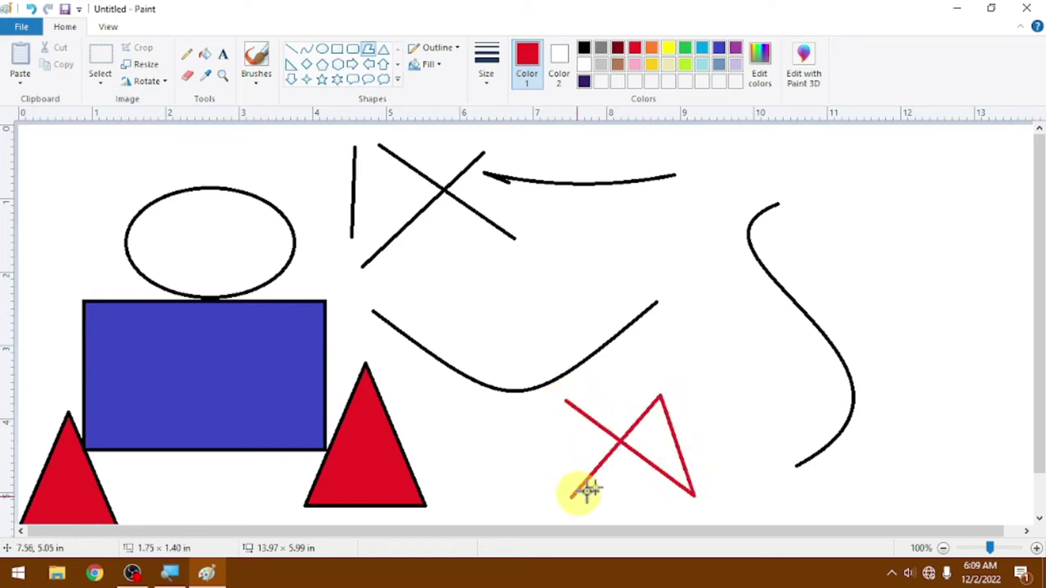
{"action": "left_click", "coordinate": [724, 440]}
{"action": "left_click_drag", "start_coordinate": [568, 401], "coordinate": [565, 400]}
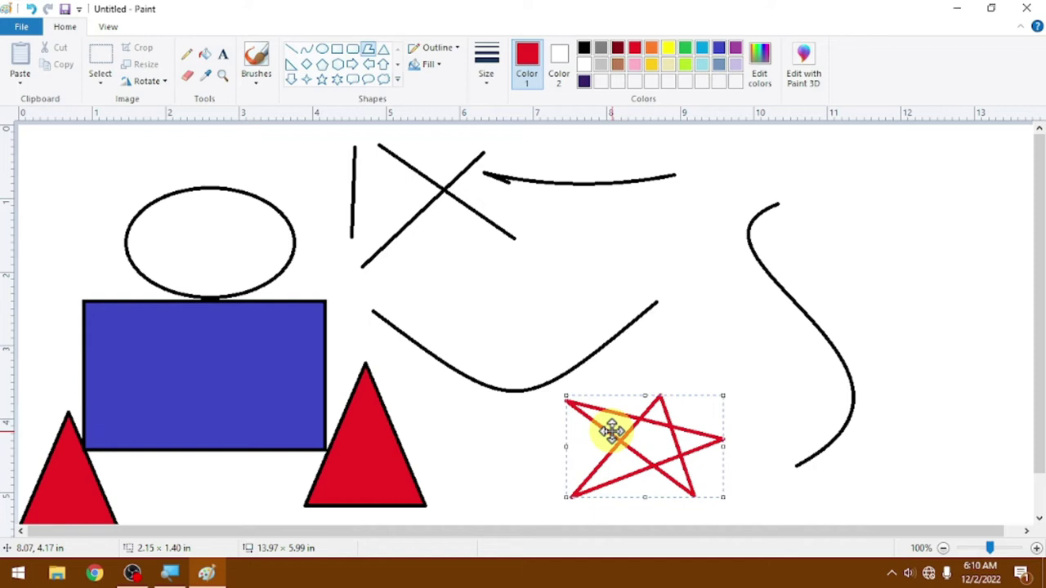
Draw an irregular, self-crossing red polygon about 2.56 × 2.95 in over the S-shaped curve and deselect it.
{"action": "left_click_drag", "start_coordinate": [878, 203], "coordinate": [880, 349]}
{"action": "left_click", "coordinate": [719, 295]}
{"action": "left_click", "coordinate": [759, 367]}
{"action": "left_click", "coordinate": [907, 270]}
{"action": "left_click", "coordinate": [801, 228]}
{"action": "left_click", "coordinate": [832, 419]}
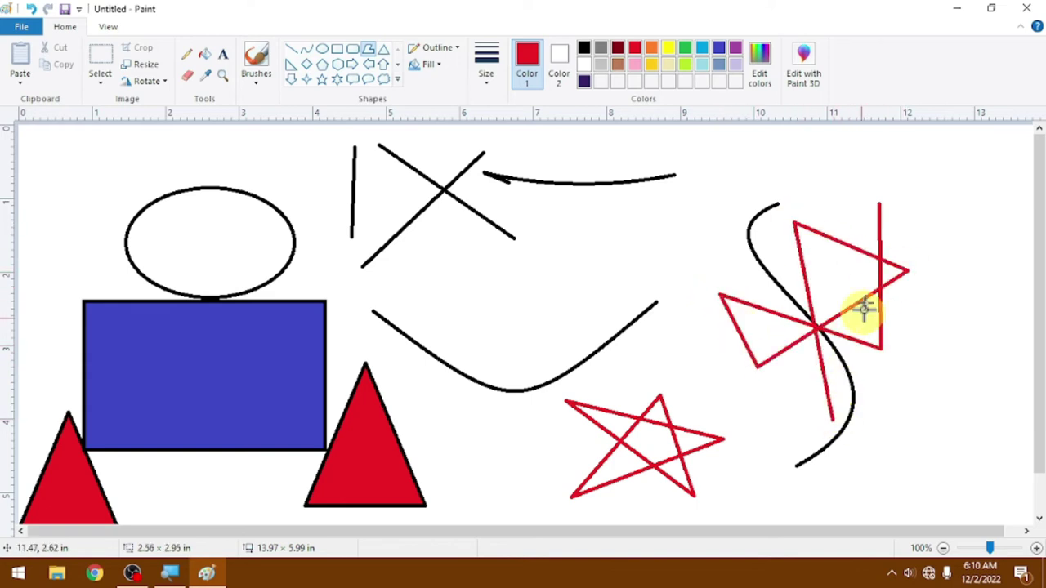
{"action": "left_click", "coordinate": [878, 204]}
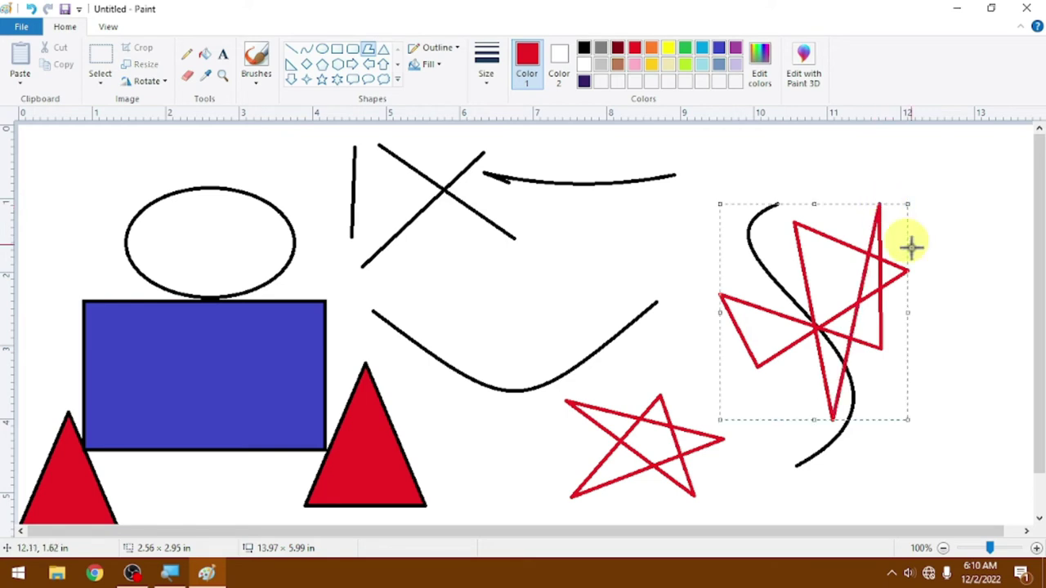
{"action": "left_click", "coordinate": [943, 287]}
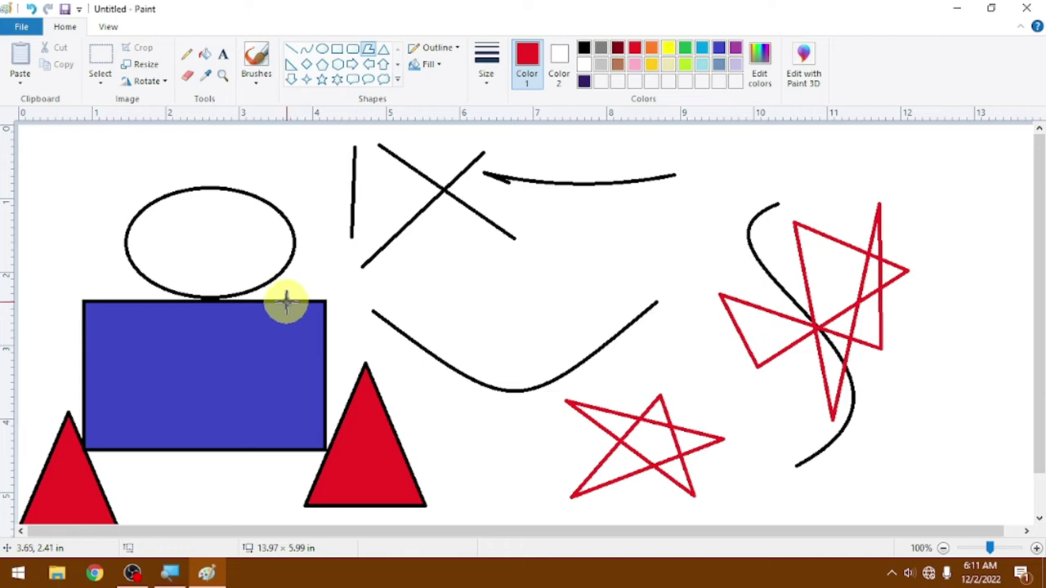
Delete a rectangular selection of about 3.24 × 2.68 in covering the oval and the upper part of the blue rectangle.
{"action": "left_click", "coordinate": [102, 75]}
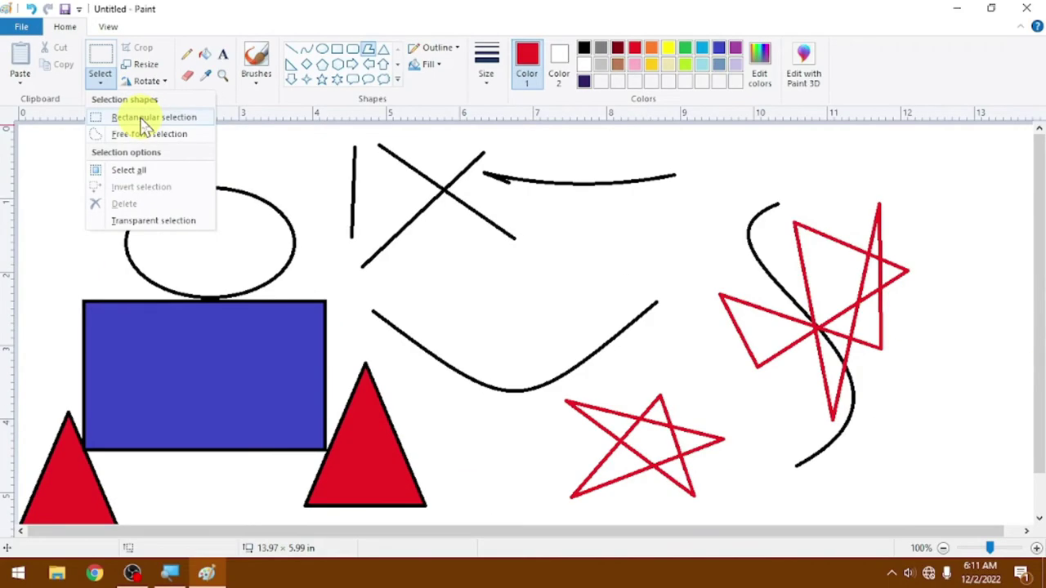
{"action": "left_click", "coordinate": [143, 119]}
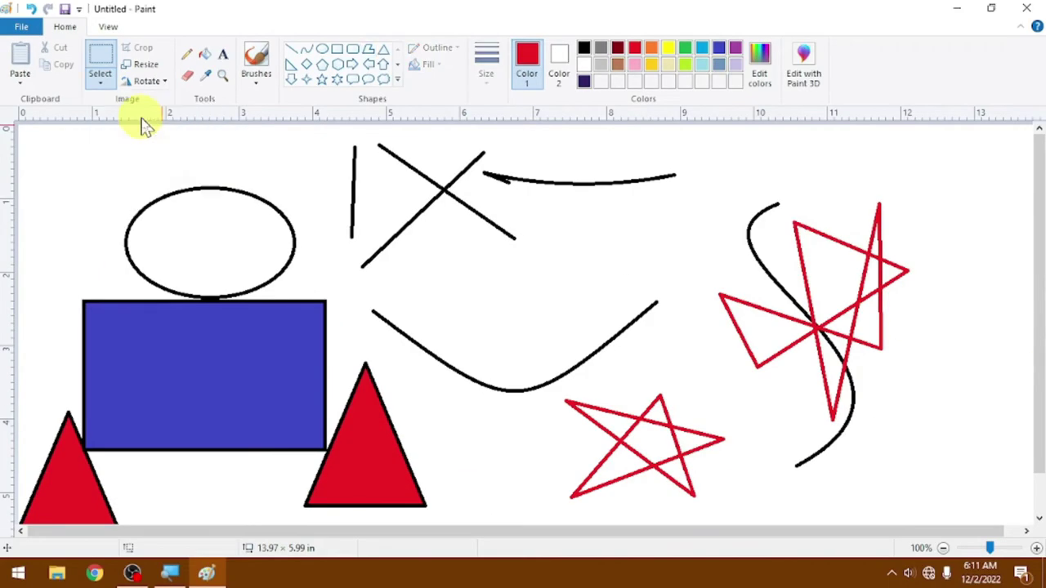
{"action": "left_click_drag", "start_coordinate": [99, 161], "coordinate": [335, 357]}
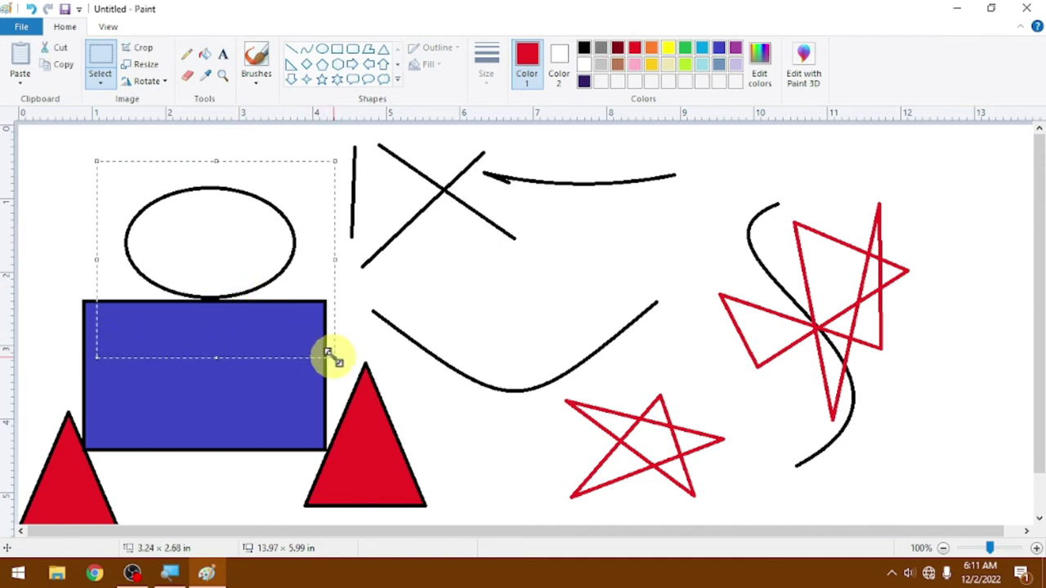
{"action": "key", "text": "Delete"}
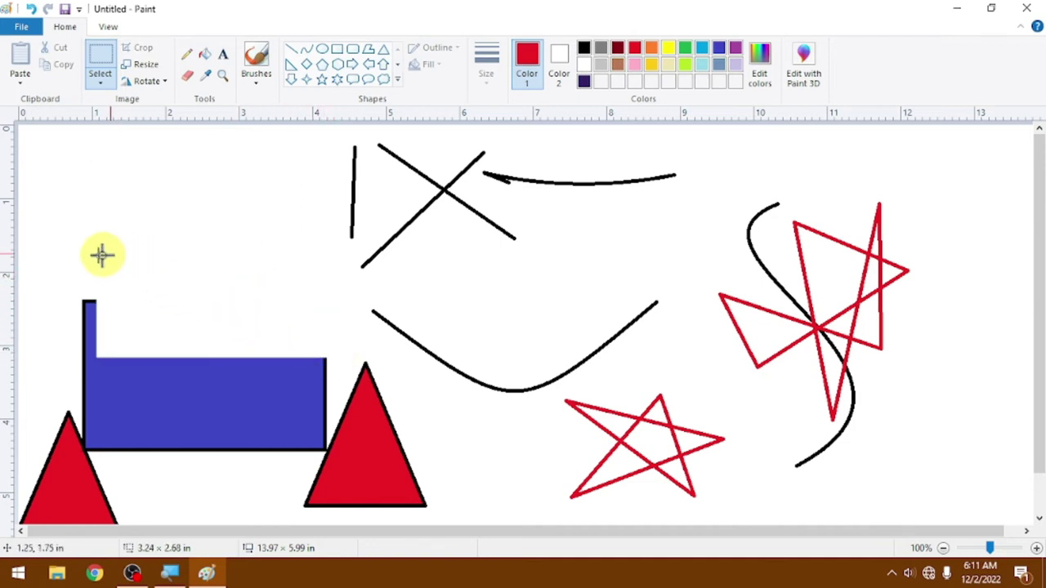
Delete a rectangular selection of about 4.06 × 2.85 in around the rest of the blue rectangle and the adjoining triangle parts.
{"action": "left_click_drag", "start_coordinate": [56, 261], "coordinate": [355, 470]}
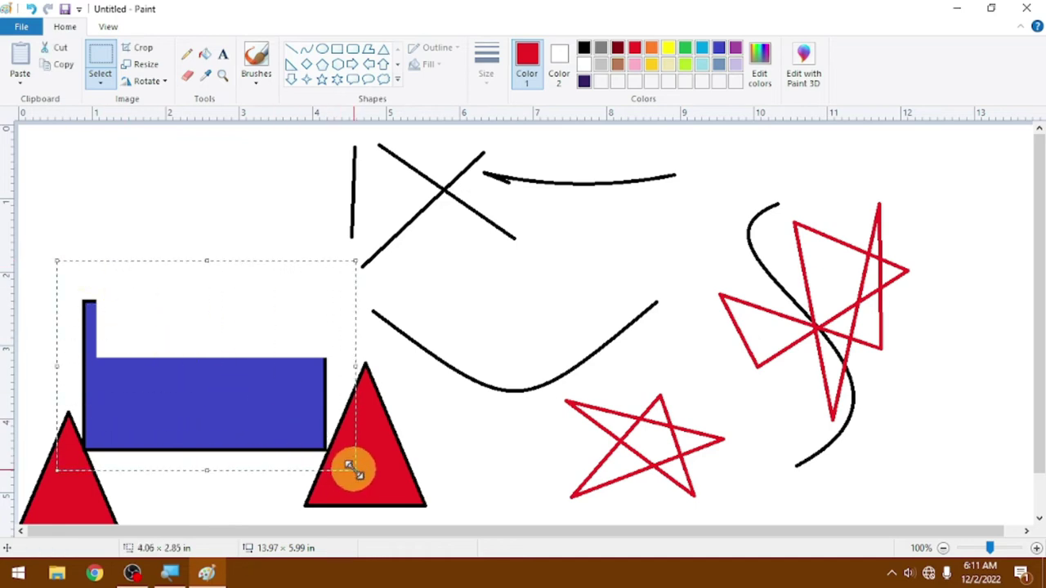
{"action": "left_click", "coordinate": [106, 84]}
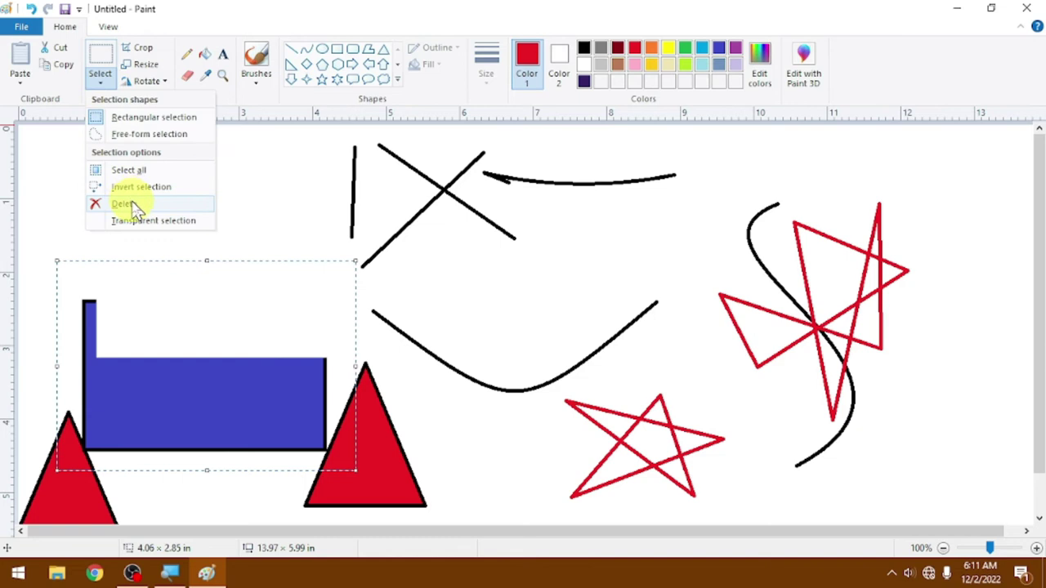
{"action": "left_click", "coordinate": [132, 203]}
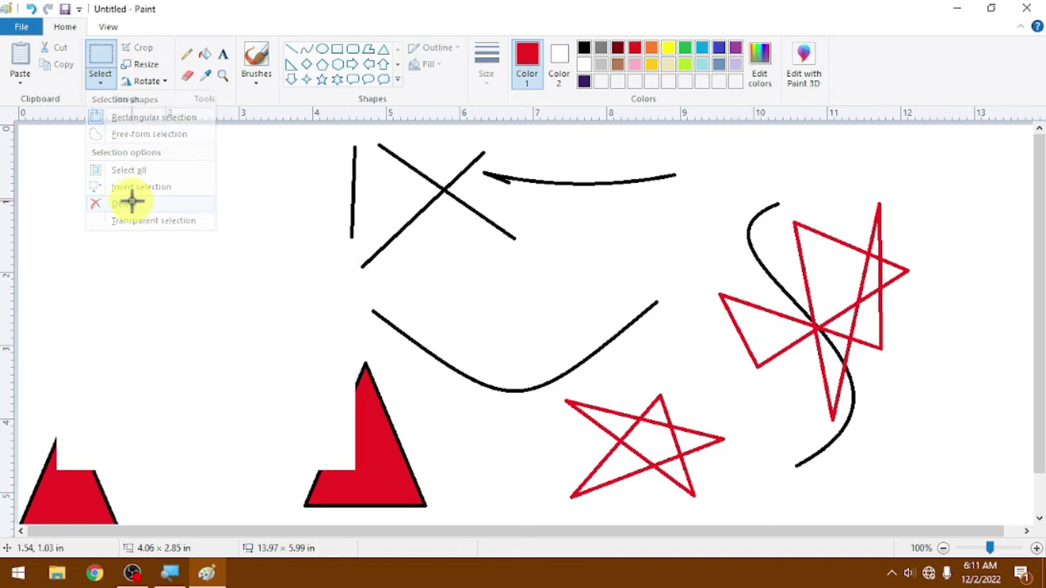
With free-form selections, delete the black lines and U-shaped curve in the middle, and the upper part of the crossing red polygon.
{"action": "left_click", "coordinate": [102, 88]}
{"action": "left_click", "coordinate": [114, 134]}
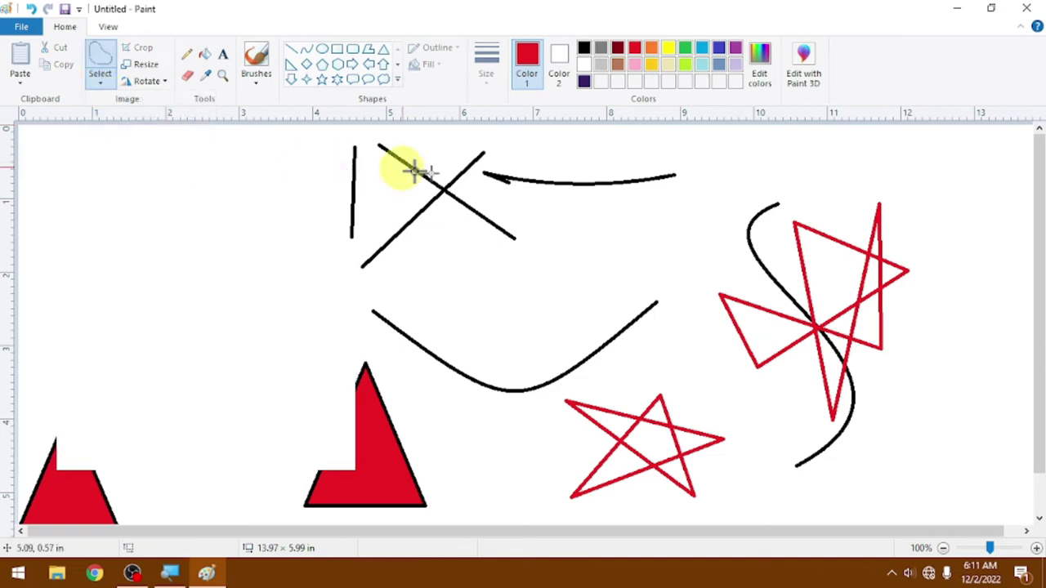
{"action": "mouse_move", "coordinate": [533, 166]}
{"action": "left_mouse_down"}
{"action": "mouse_move", "coordinate": [428, 146]}
{"action": "mouse_move", "coordinate": [283, 157]}
{"action": "mouse_move", "coordinate": [249, 245]}
{"action": "mouse_move", "coordinate": [315, 352]}
{"action": "mouse_move", "coordinate": [477, 426]}
{"action": "mouse_move", "coordinate": [556, 437]}
{"action": "mouse_move", "coordinate": [656, 418]}
{"action": "mouse_move", "coordinate": [724, 367]}
{"action": "mouse_move", "coordinate": [700, 293]}
{"action": "mouse_move", "coordinate": [648, 266]}
{"action": "mouse_move", "coordinate": [632, 239]}
{"action": "mouse_move", "coordinate": [691, 177]}
{"action": "mouse_move", "coordinate": [624, 151]}
{"action": "mouse_move", "coordinate": [502, 168]}
{"action": "left_mouse_up"}
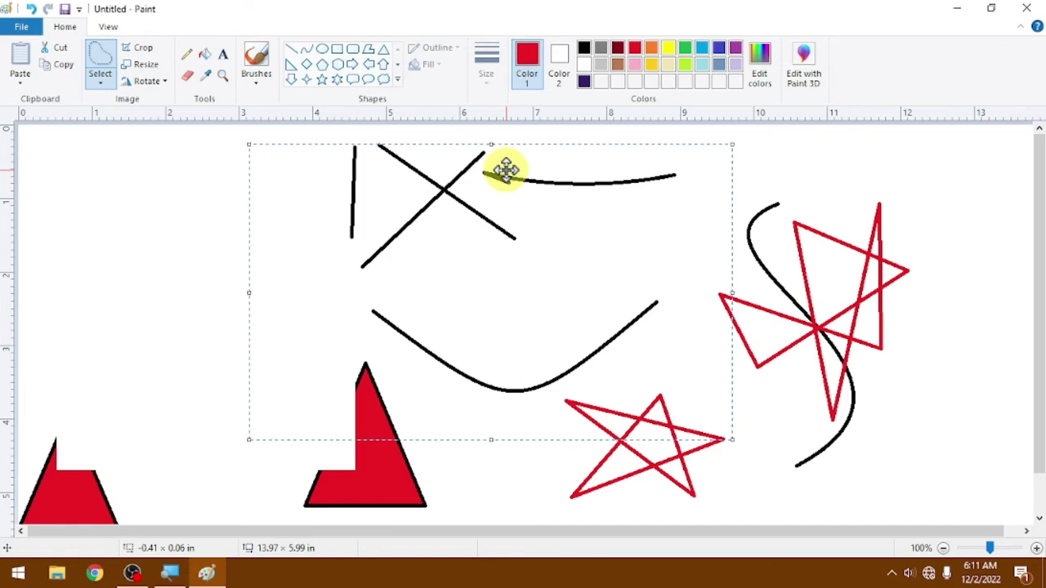
{"action": "key", "text": "Delete"}
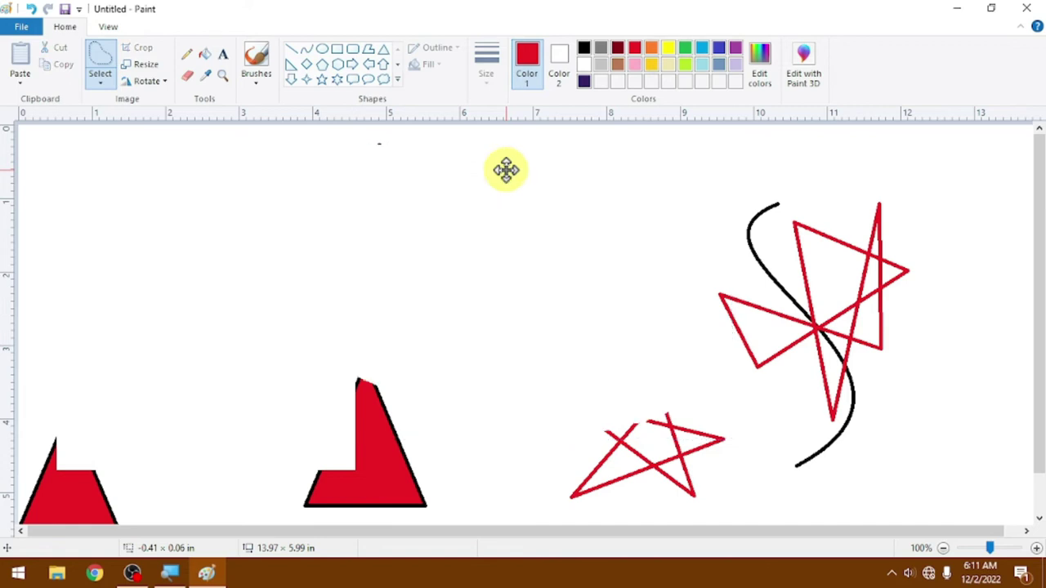
{"action": "mouse_move", "coordinate": [946, 210]}
{"action": "left_mouse_down"}
{"action": "mouse_move", "coordinate": [918, 191]}
{"action": "mouse_move", "coordinate": [805, 152]}
{"action": "mouse_move", "coordinate": [747, 191]}
{"action": "mouse_move", "coordinate": [839, 289]}
{"action": "mouse_move", "coordinate": [970, 326]}
{"action": "mouse_move", "coordinate": [1003, 269]}
{"action": "mouse_move", "coordinate": [924, 194]}
{"action": "left_mouse_up"}
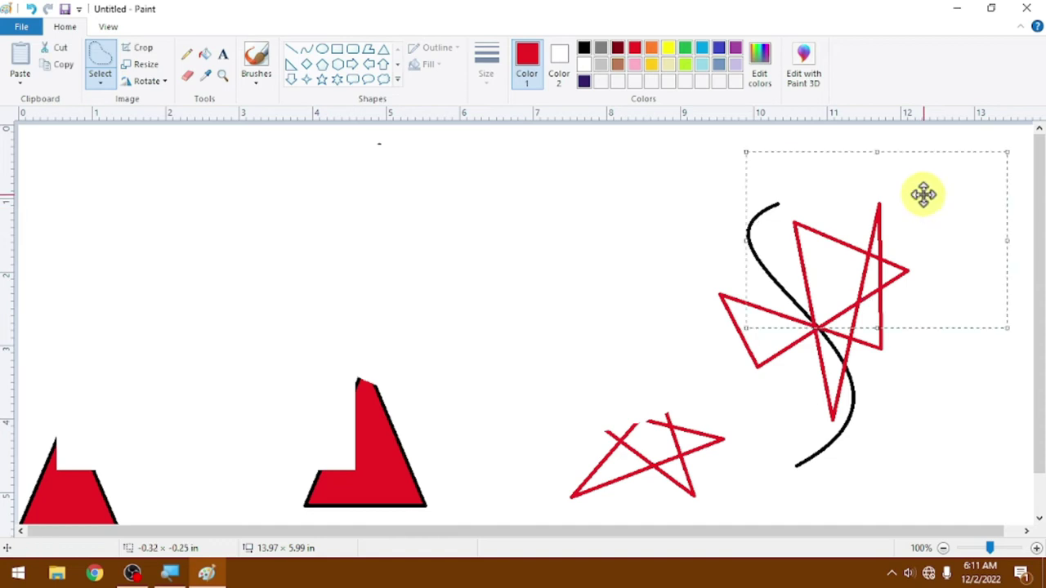
{"action": "key", "text": "Delete"}
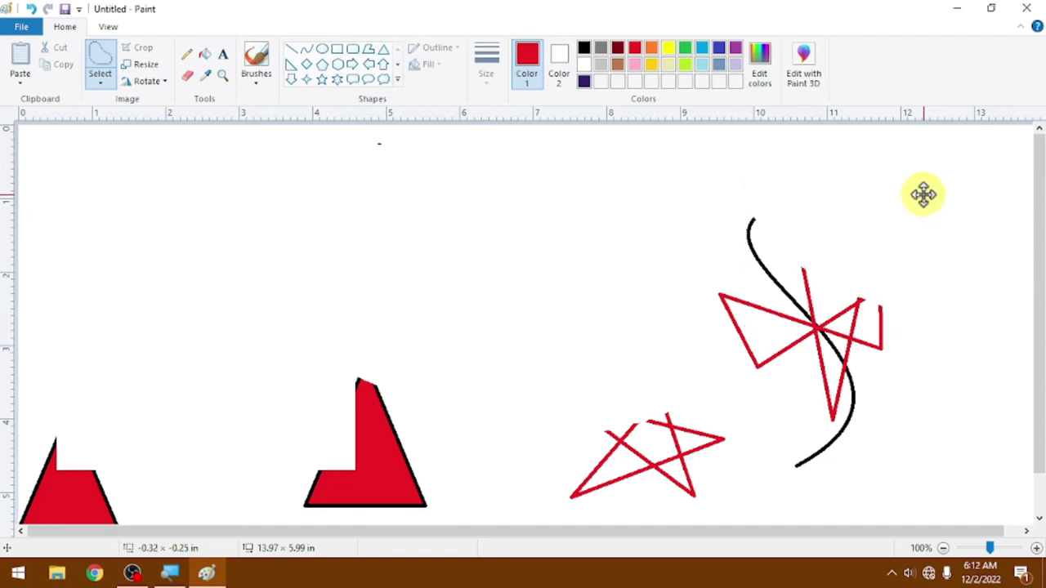
Select the entire canvas and delete everything that remains on it.
{"action": "left_click", "coordinate": [100, 78]}
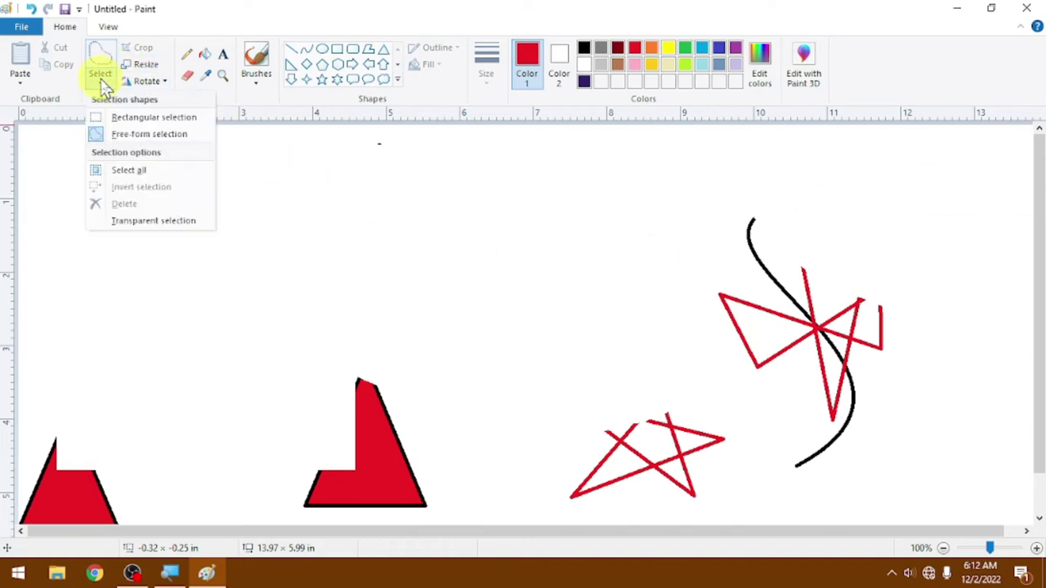
{"action": "left_click", "coordinate": [129, 172]}
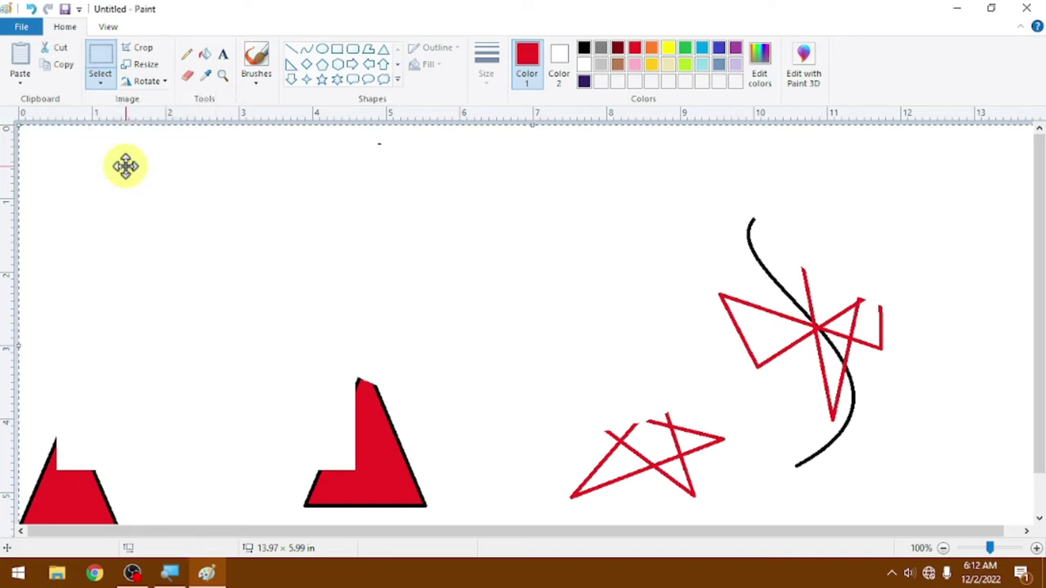
{"action": "left_click", "coordinate": [101, 79]}
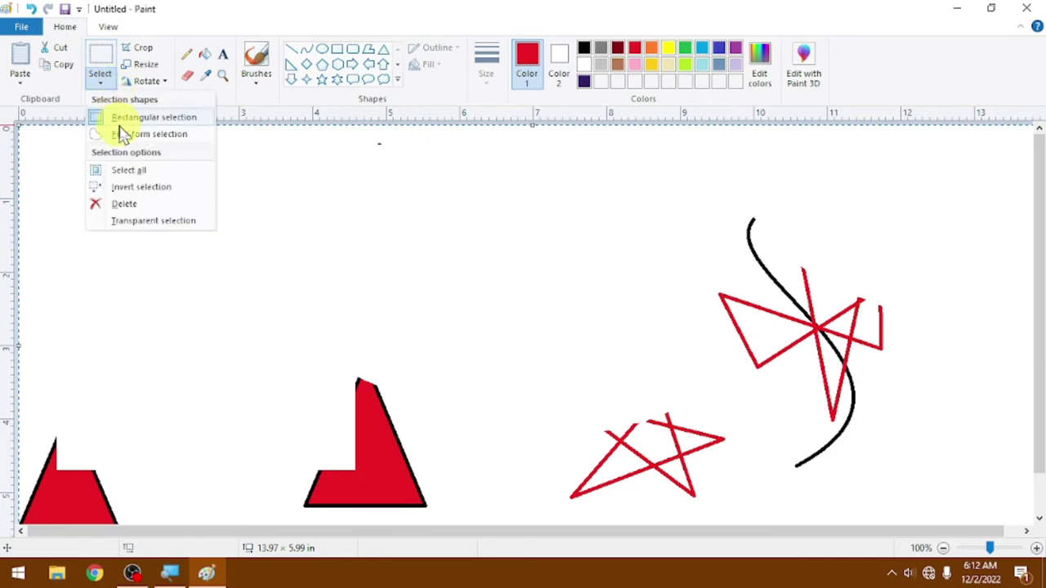
{"action": "left_click", "coordinate": [143, 204]}
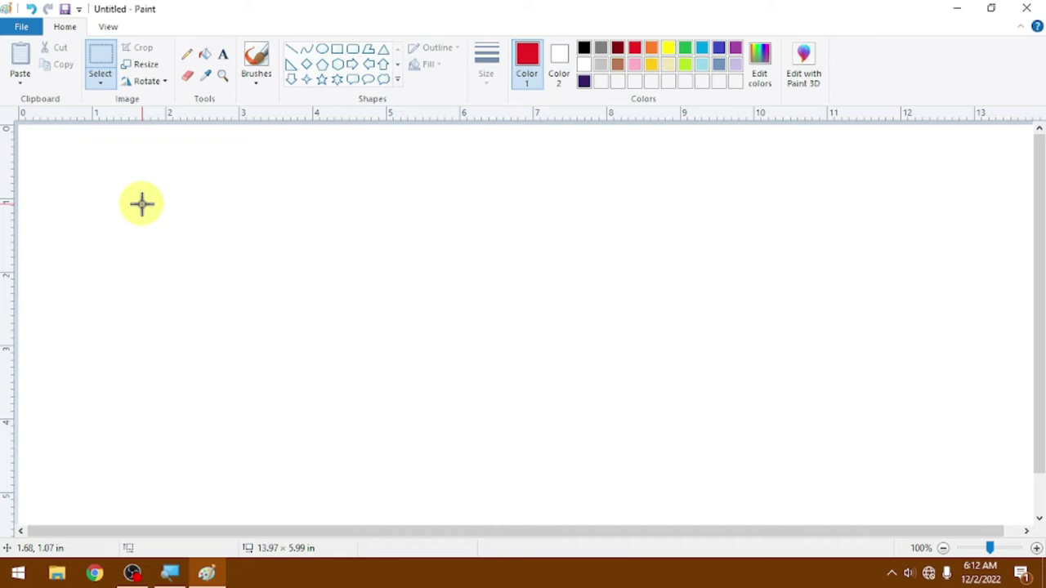
Draw seven red diamonds of varying sizes across the canvas, four in an upper row and three in a lower row.
{"action": "left_click", "coordinate": [104, 78]}
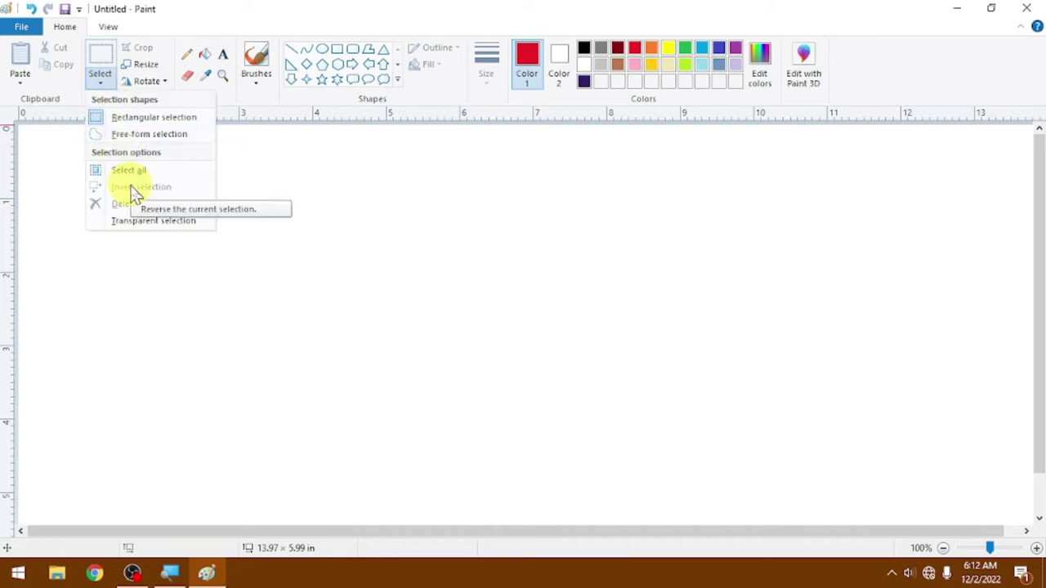
{"action": "left_click", "coordinate": [307, 65]}
{"action": "left_click_drag", "start_coordinate": [144, 189], "coordinate": [210, 306]}
{"action": "left_click_drag", "start_coordinate": [311, 209], "coordinate": [419, 334]}
{"action": "mouse_move", "coordinate": [462, 212]}
{"action": "left_mouse_down"}
{"action": "mouse_move", "coordinate": [560, 322]}
{"action": "mouse_move", "coordinate": [630, 336]}
{"action": "left_mouse_up"}
{"action": "left_click_drag", "start_coordinate": [694, 205], "coordinate": [821, 347]}
{"action": "left_click_drag", "start_coordinate": [430, 370], "coordinate": [600, 473]}
{"action": "left_click_drag", "start_coordinate": [643, 341], "coordinate": [820, 450]}
{"action": "left_click_drag", "start_coordinate": [868, 342], "coordinate": [960, 460]}
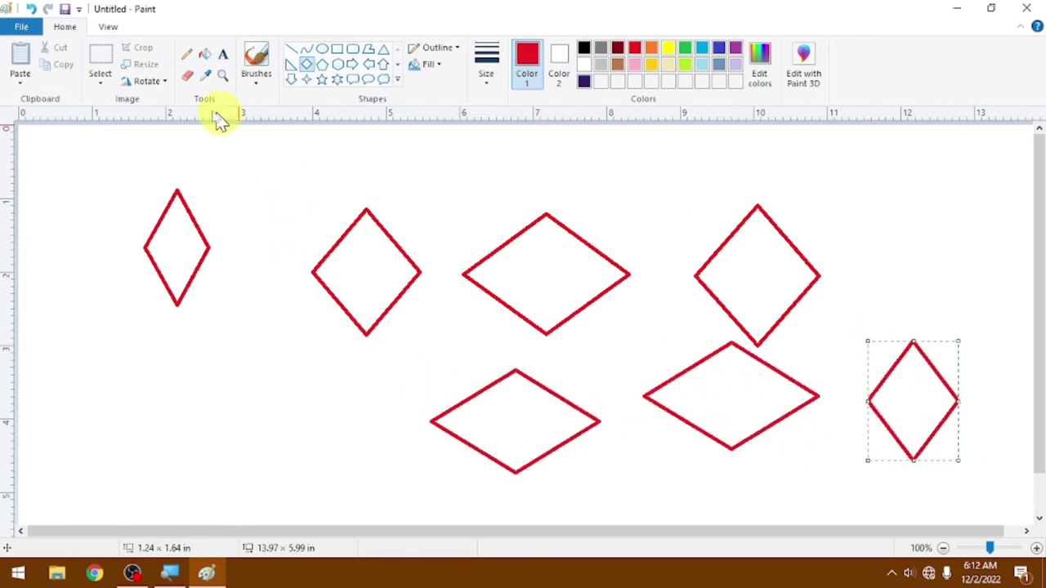
Select the two leftmost diamonds with a rectangle about 4.62 × 3.12 in, invert the selection and delete all the other diamonds.
{"action": "left_click", "coordinate": [100, 89]}
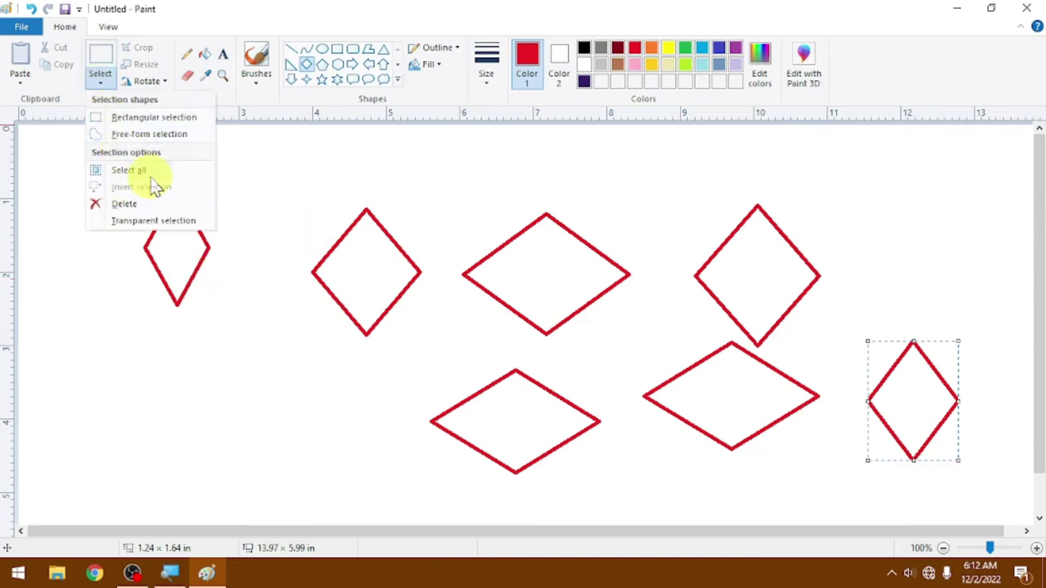
{"action": "left_click", "coordinate": [98, 57]}
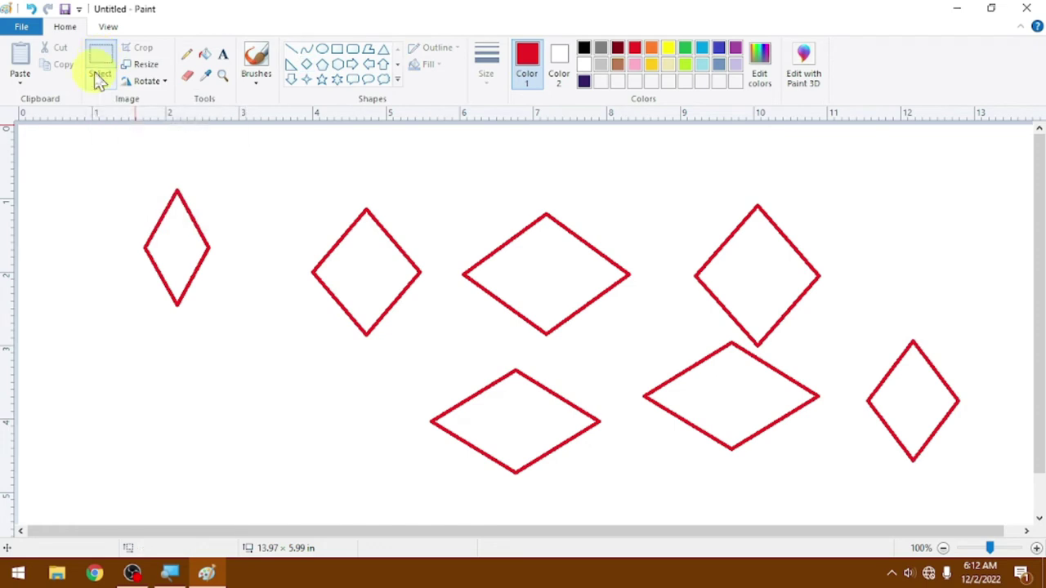
{"action": "left_click_drag", "start_coordinate": [100, 143], "coordinate": [439, 369]}
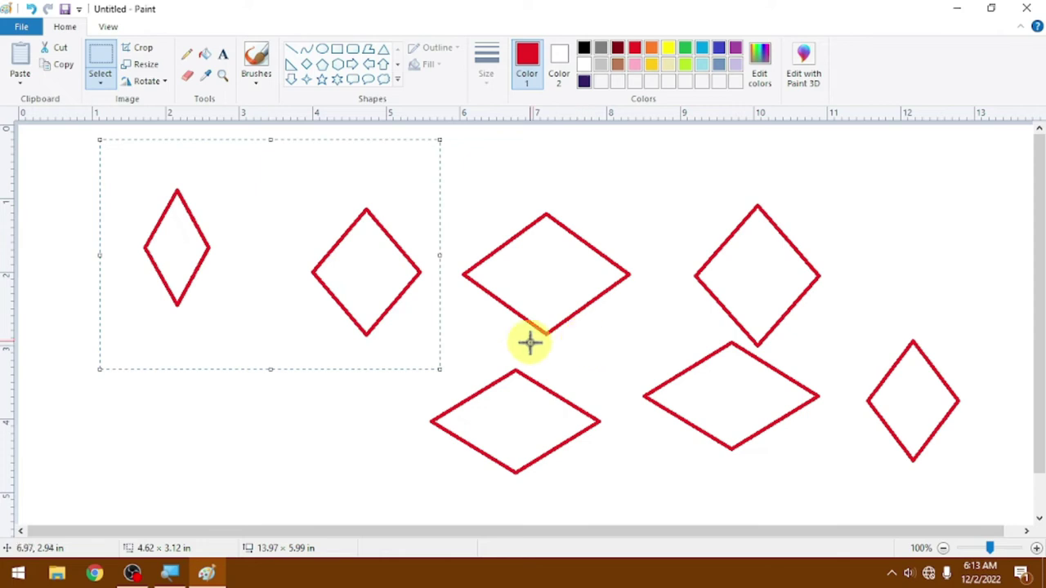
{"action": "left_click", "coordinate": [111, 88]}
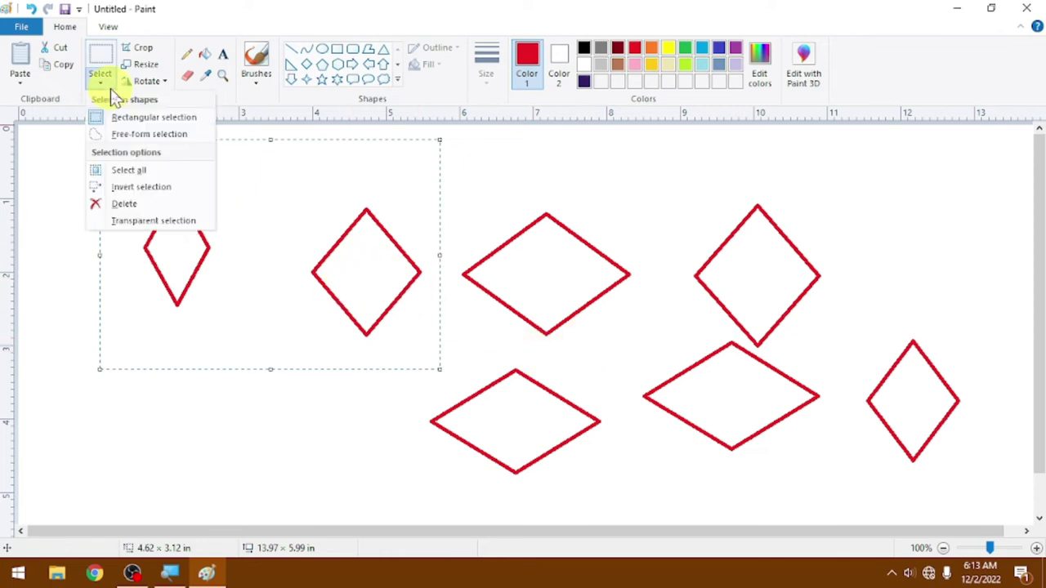
{"action": "left_click", "coordinate": [157, 187]}
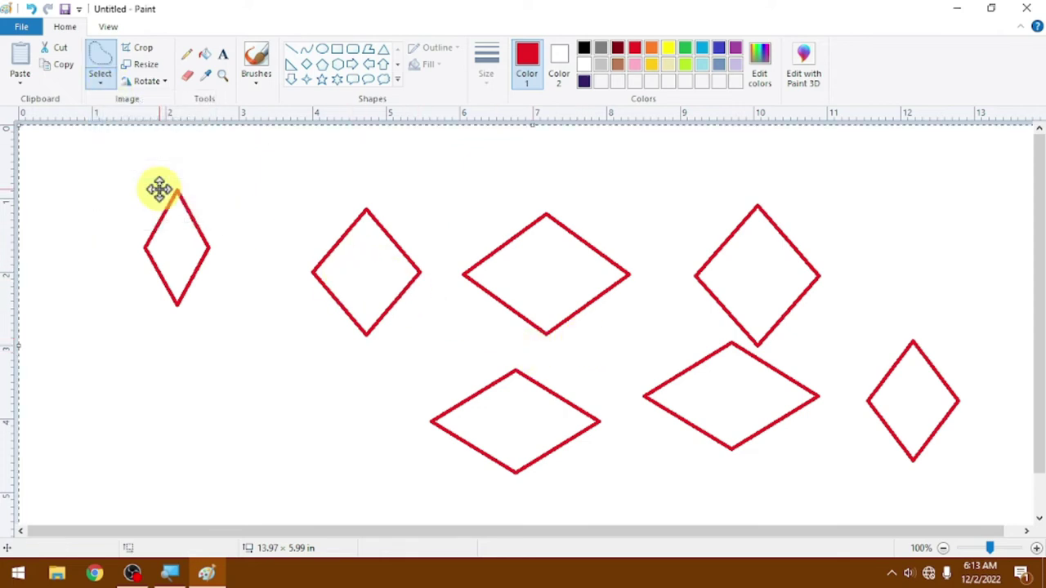
{"action": "key", "text": "Delete"}
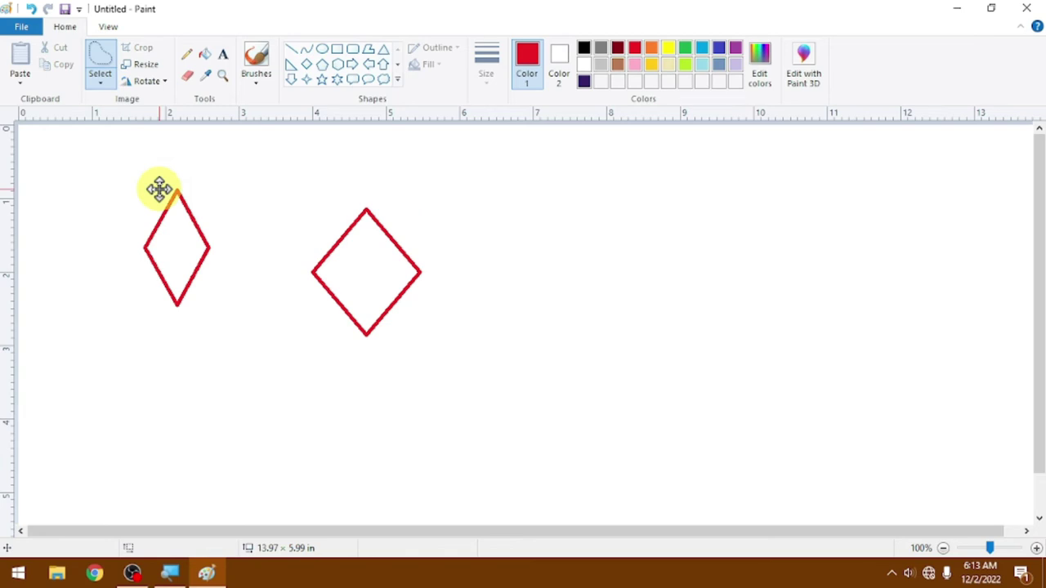
Switch to free-form selection and restore the five deleted diamonds.
{"action": "left_click", "coordinate": [107, 90]}
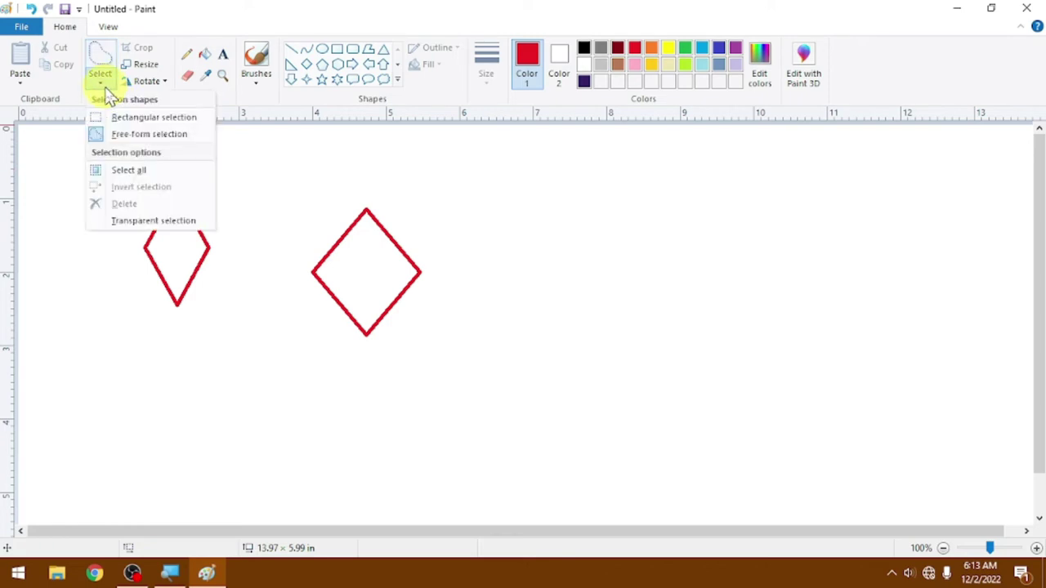
{"action": "left_click", "coordinate": [149, 134]}
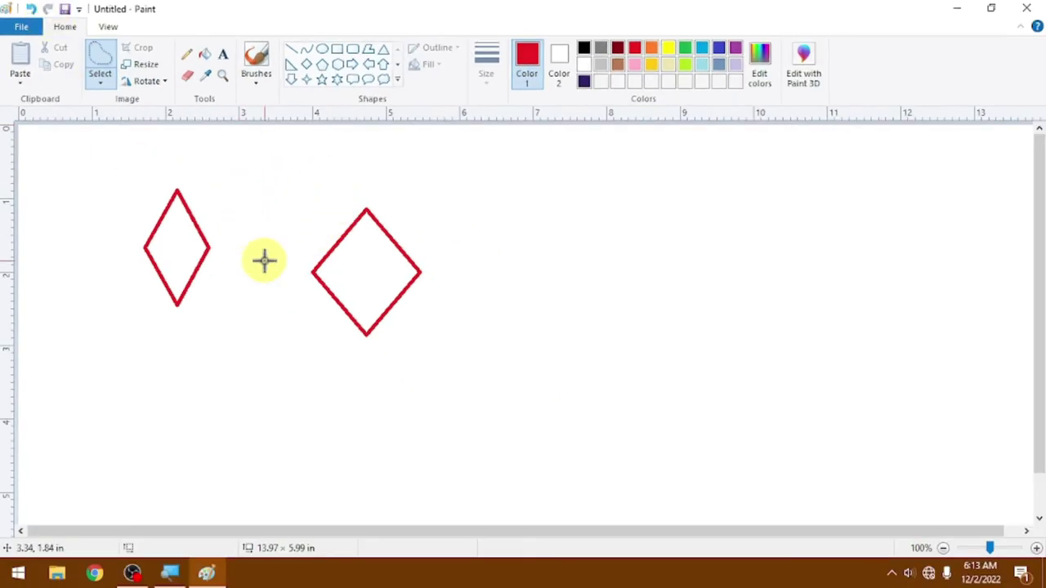
{"action": "key", "text": "ctrl+y"}
{"action": "key", "text": "ctrl+y"}
{"action": "key", "text": "ctrl+y"}
{"action": "key", "text": "ctrl+y"}
{"action": "key", "text": "ctrl+y"}
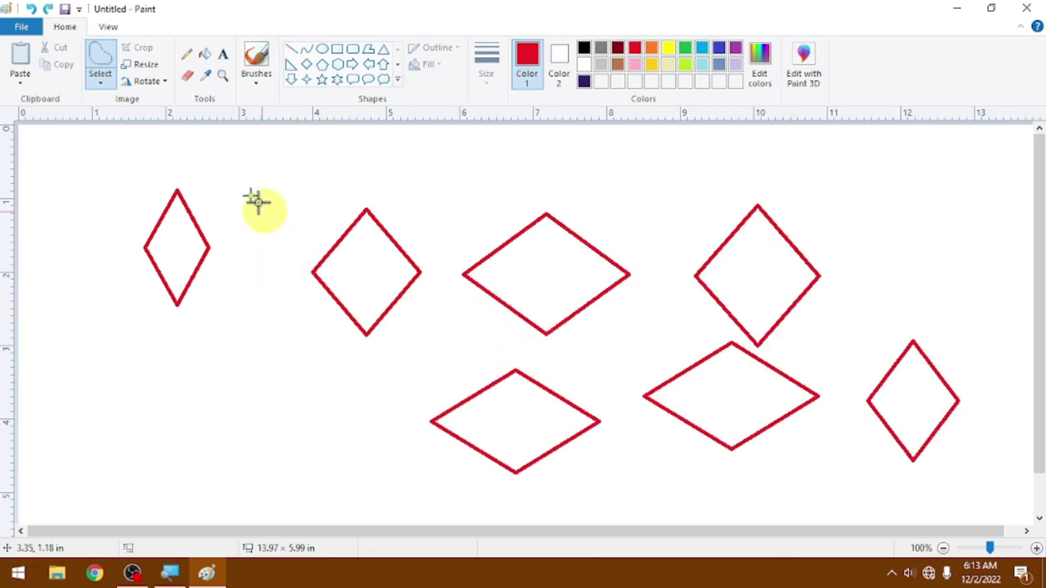
Select a free-form area across the four leftmost diamonds, add Select to the Quick Access Toolbar, and delete the selected area.
{"action": "left_click", "coordinate": [113, 82]}
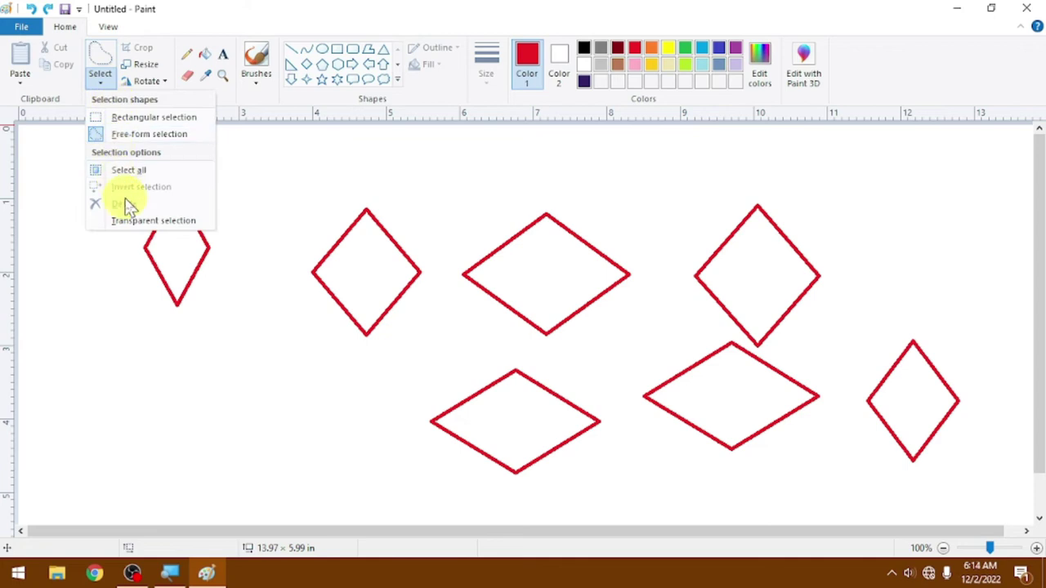
{"action": "left_click", "coordinate": [175, 299]}
{"action": "mouse_move", "coordinate": [280, 217]}
{"action": "left_mouse_down"}
{"action": "mouse_move", "coordinate": [150, 372]}
{"action": "mouse_move", "coordinate": [420, 226]}
{"action": "mouse_move", "coordinate": [256, 196]}
{"action": "mouse_move", "coordinate": [237, 180]}
{"action": "left_mouse_up"}
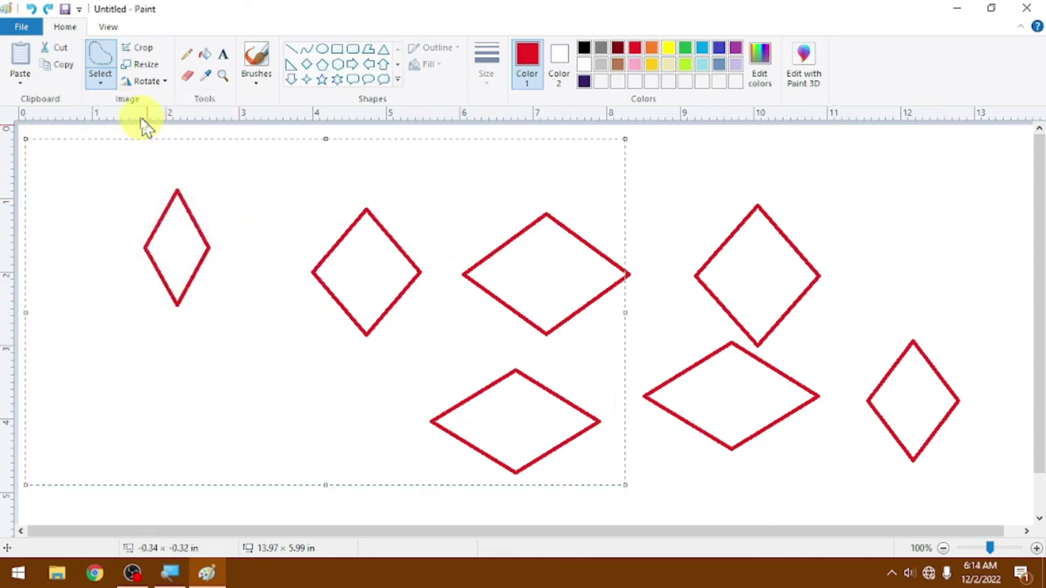
{"action": "left_click", "coordinate": [112, 84]}
{"action": "right_click", "coordinate": [112, 88]}
{"action": "left_click", "coordinate": [114, 93]}
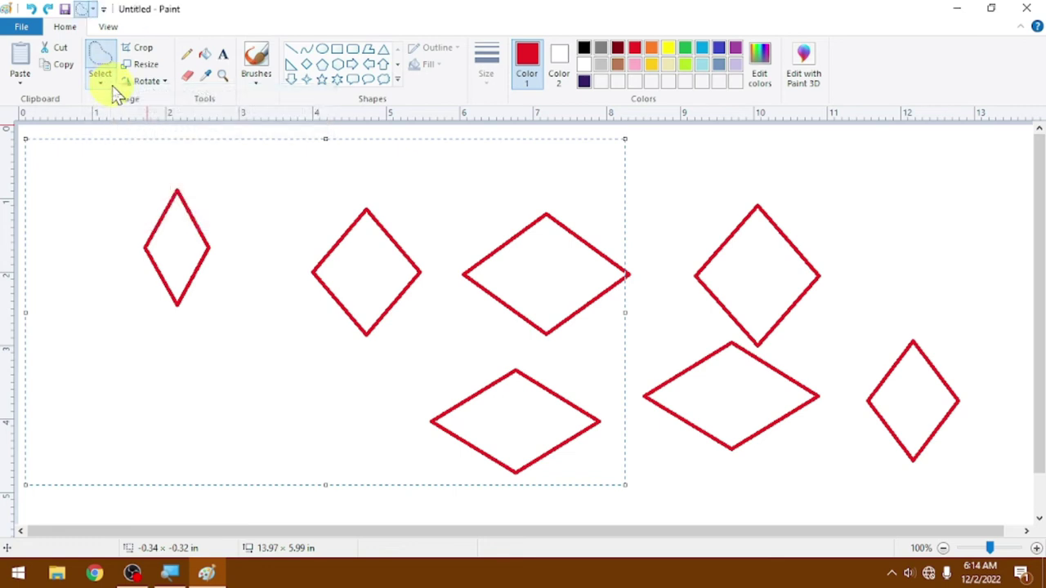
{"action": "left_click", "coordinate": [112, 85]}
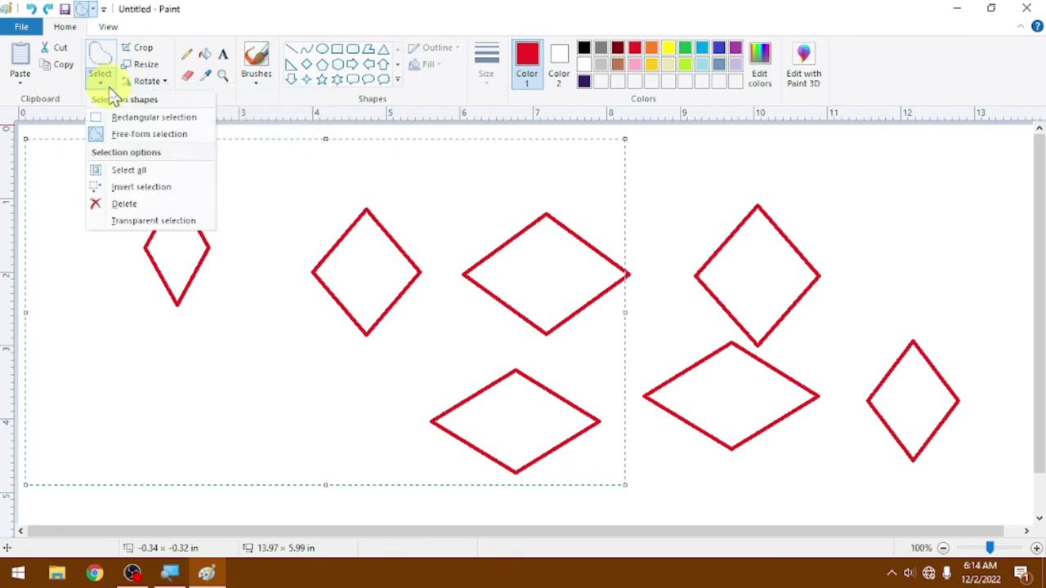
{"action": "left_click", "coordinate": [144, 202]}
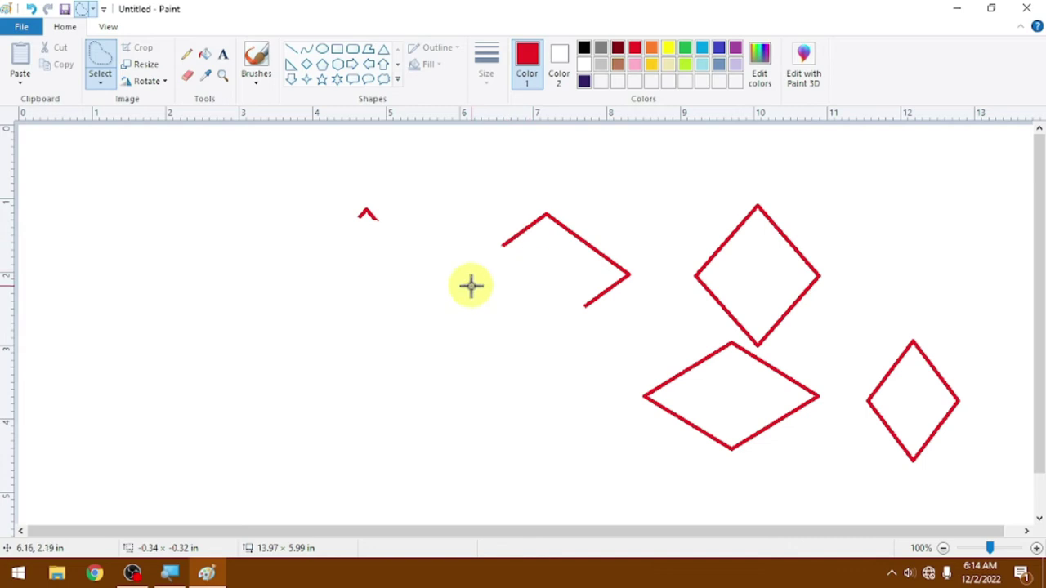
Select the entire picture and delete all the remaining diamonds and diamond fragments.
{"action": "left_click", "coordinate": [101, 83]}
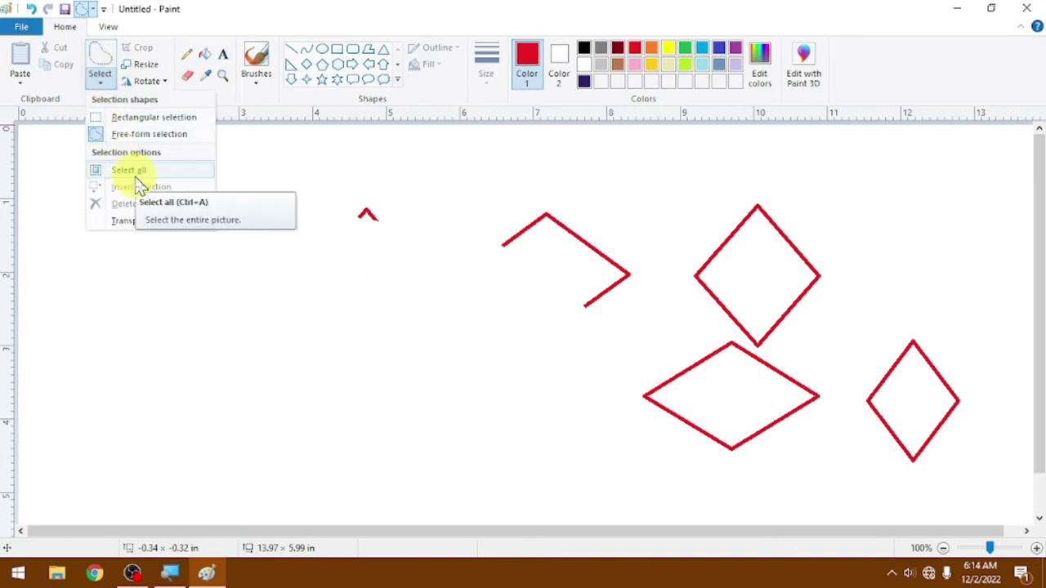
{"action": "left_click", "coordinate": [329, 214]}
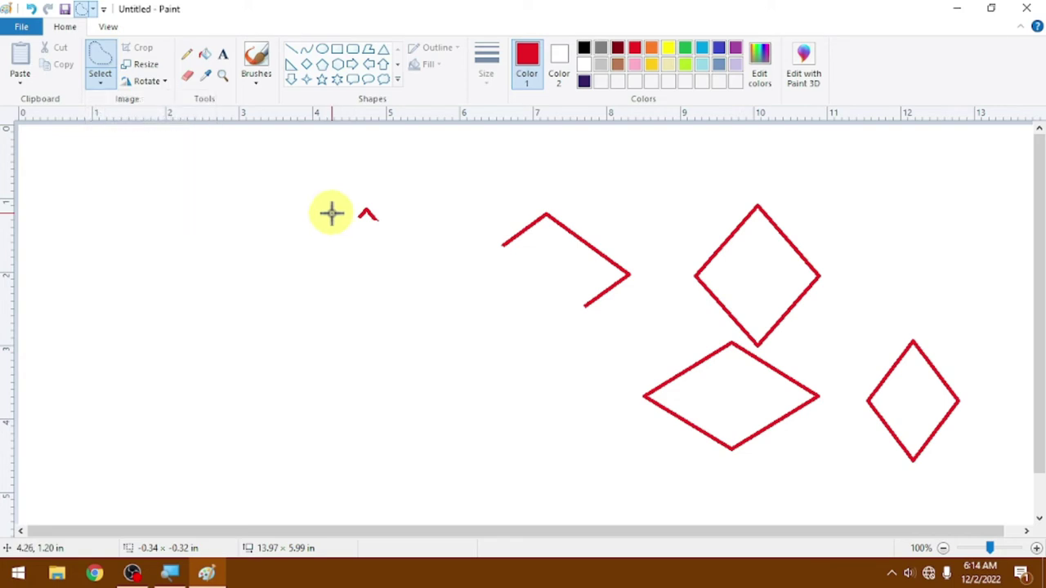
{"action": "key", "text": "ctrl+a"}
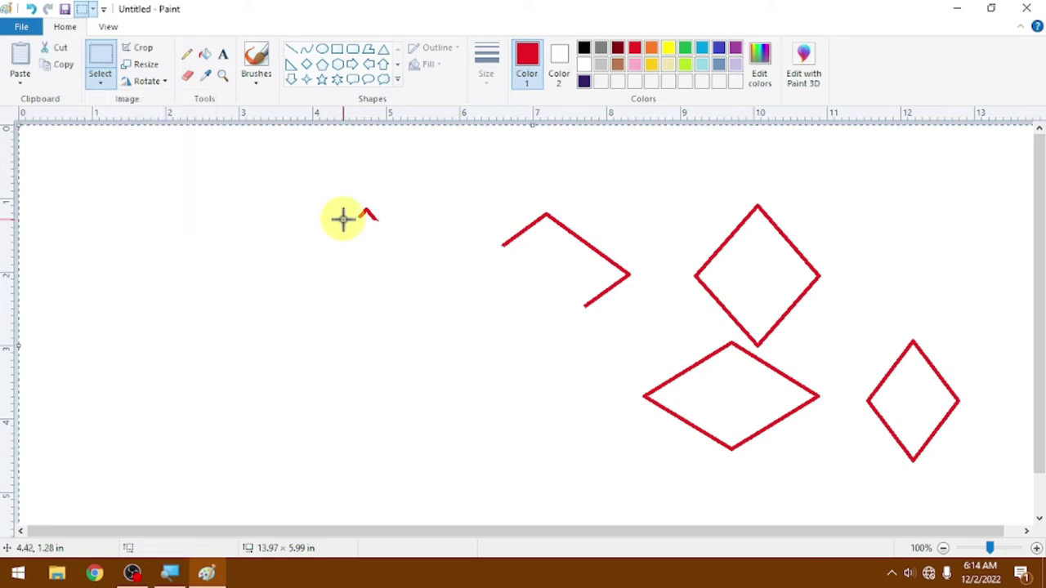
{"action": "key", "text": "Delete"}
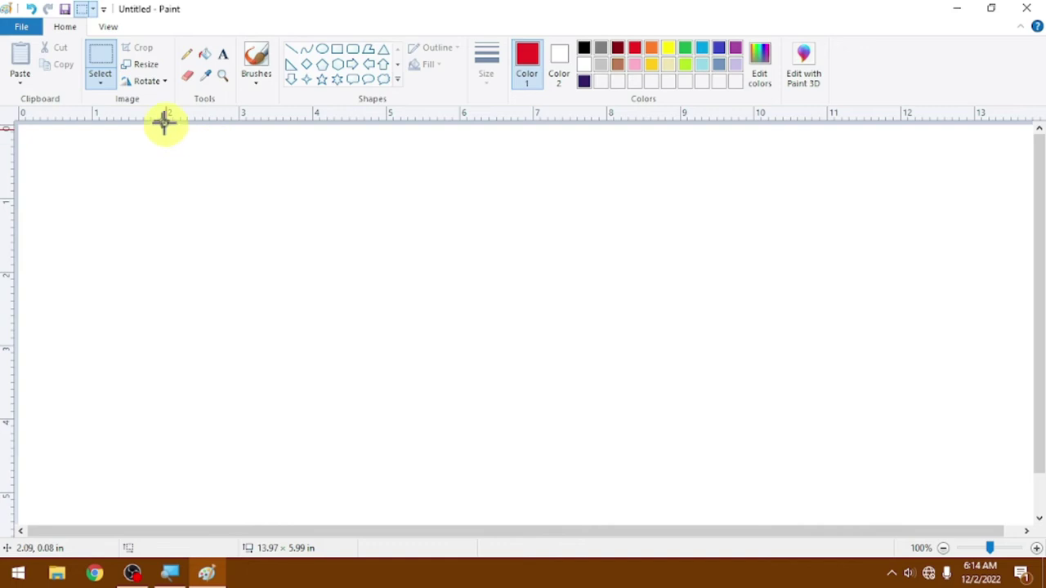
{"action": "left_click", "coordinate": [99, 88]}
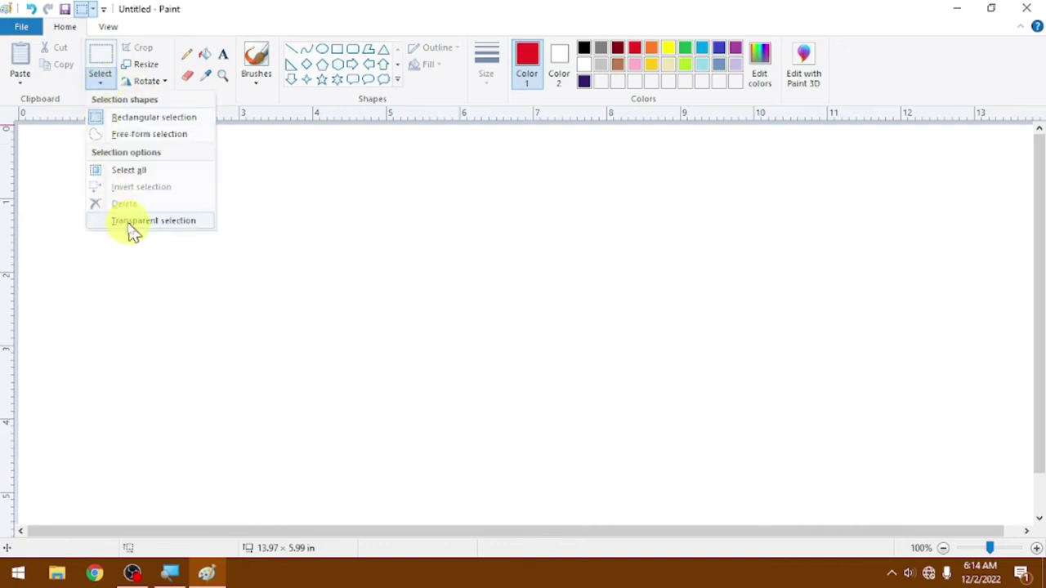
{"action": "left_click", "coordinate": [404, 216]}
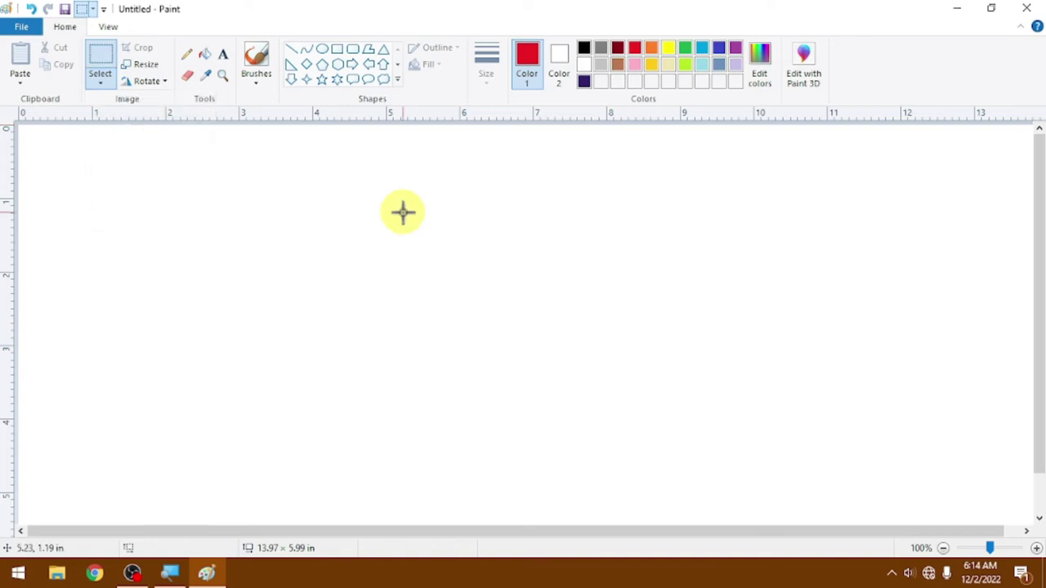
Draw a red rounded rectangle about 3.08 × 3.67 in on the left half of the canvas and fill it with indigo.
{"action": "left_click", "coordinate": [352, 49]}
{"action": "left_click_drag", "start_coordinate": [177, 182], "coordinate": [404, 451]}
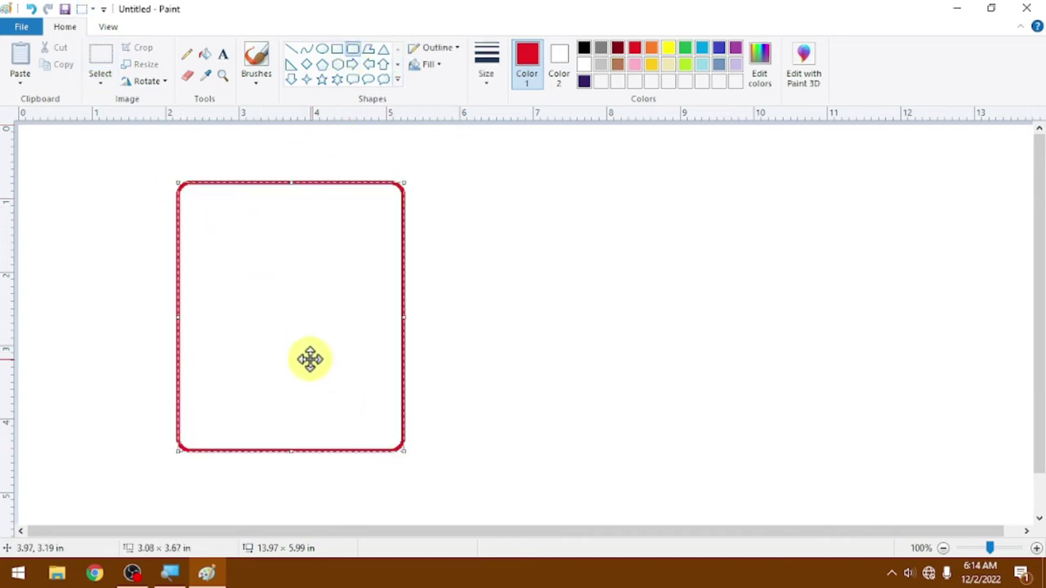
{"action": "left_click", "coordinate": [537, 284]}
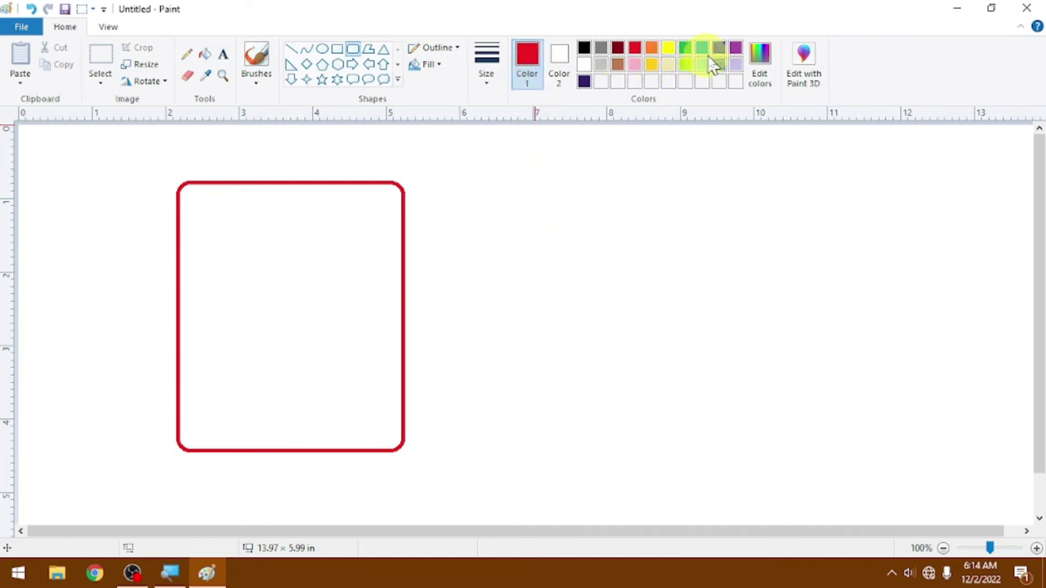
{"action": "left_click", "coordinate": [718, 48]}
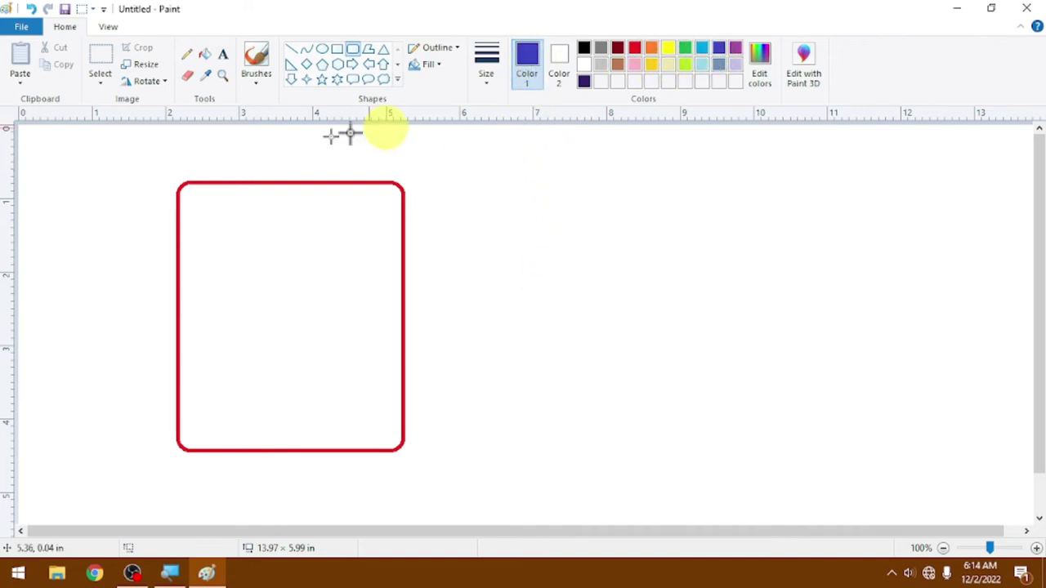
{"action": "left_click", "coordinate": [205, 55]}
{"action": "left_click", "coordinate": [286, 228]}
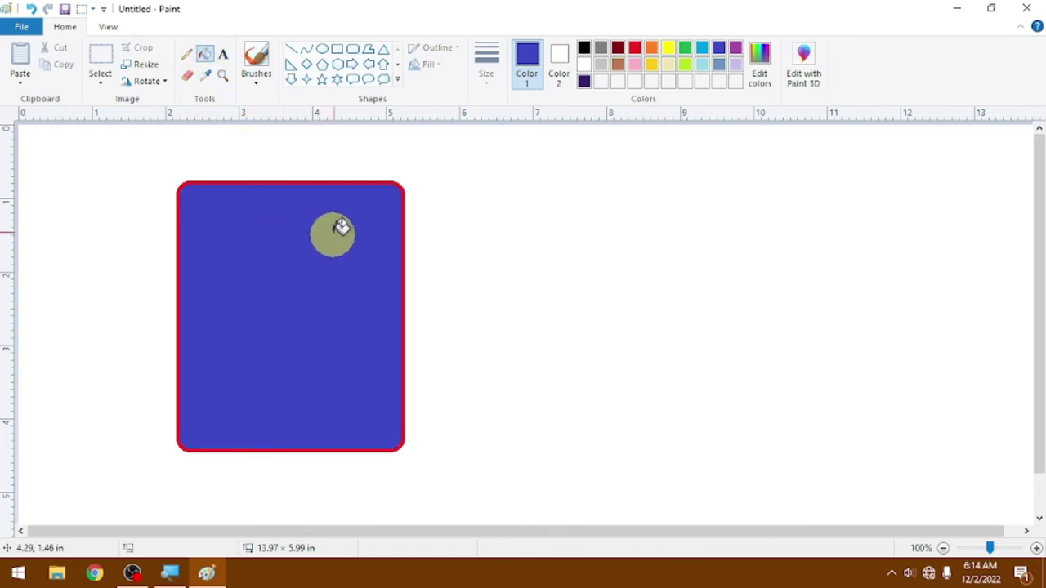
Draw a yellow five-point star about 1.83 × 1.74 in to the right of the rounded rectangle and fill it with red.
{"action": "left_click", "coordinate": [323, 81]}
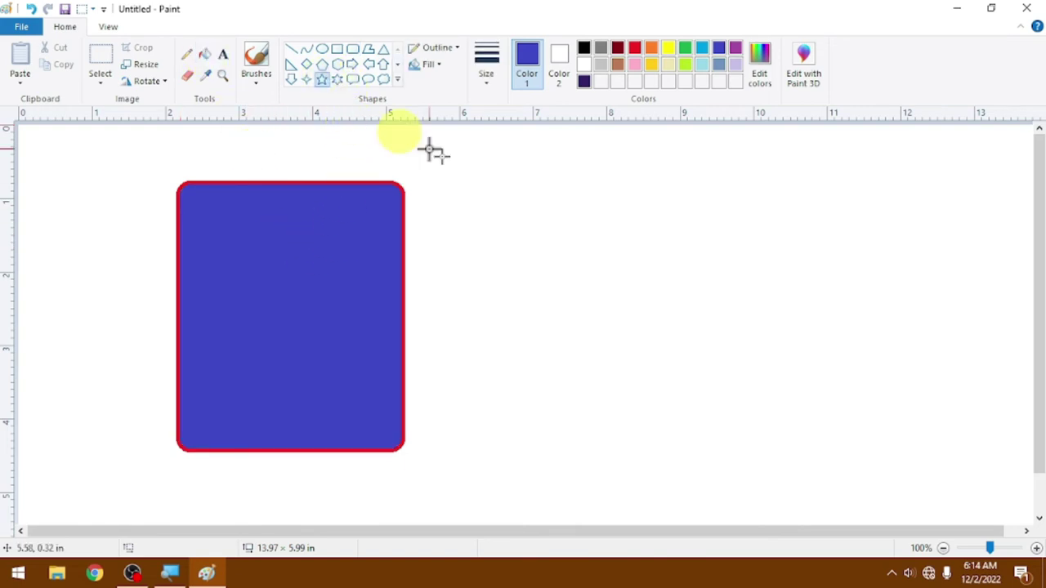
{"action": "left_click", "coordinate": [667, 49]}
{"action": "left_click_drag", "start_coordinate": [587, 171], "coordinate": [722, 300]}
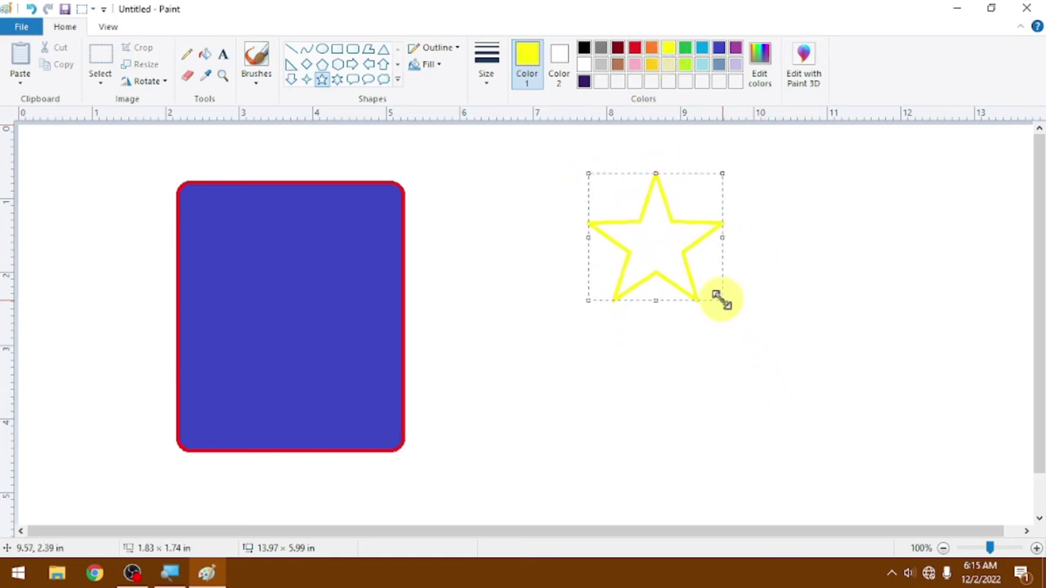
{"action": "left_click", "coordinate": [754, 247]}
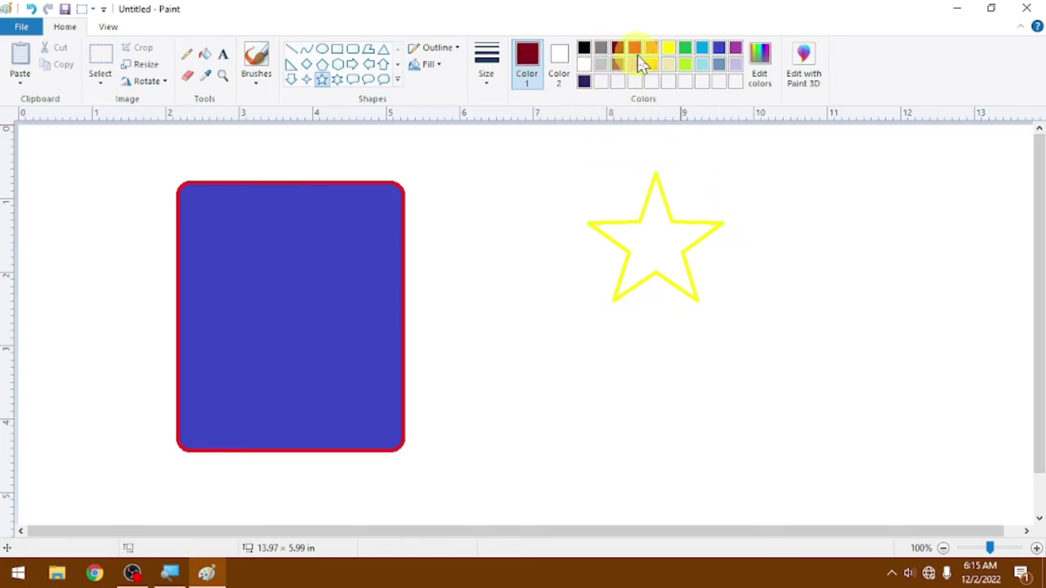
{"action": "left_click", "coordinate": [638, 46]}
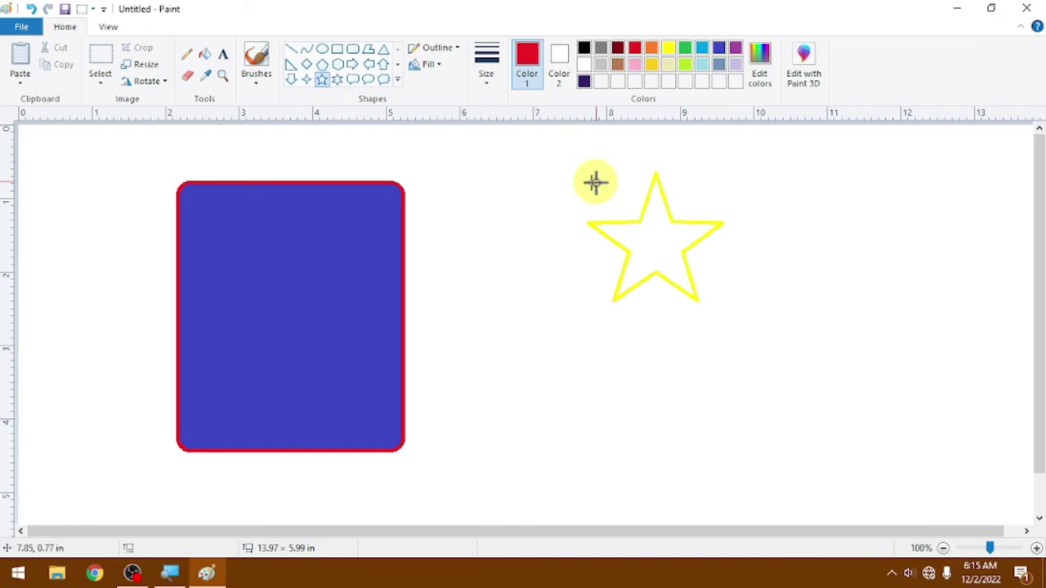
{"action": "left_click", "coordinate": [205, 56]}
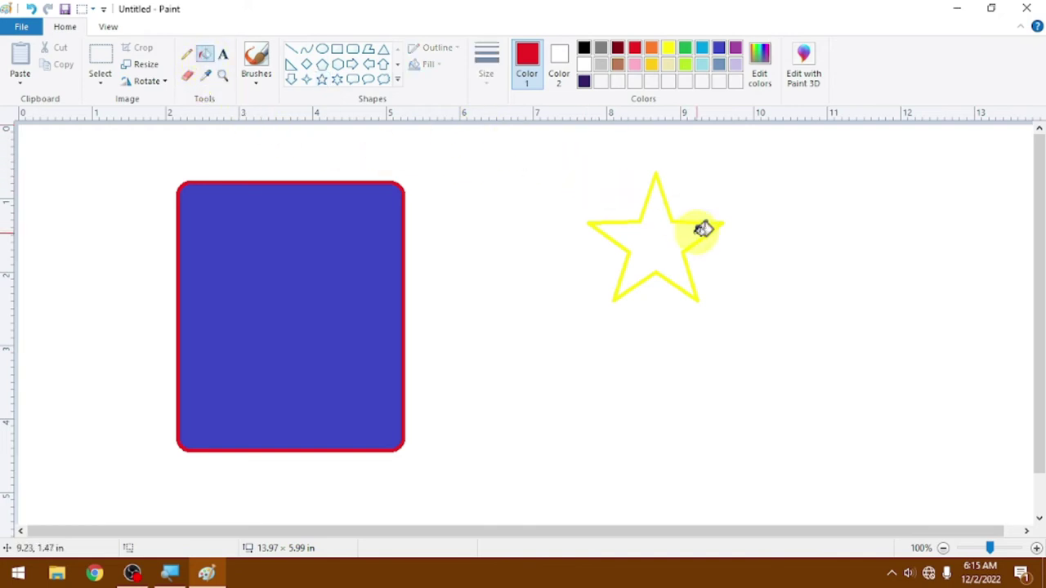
{"action": "left_click", "coordinate": [669, 234]}
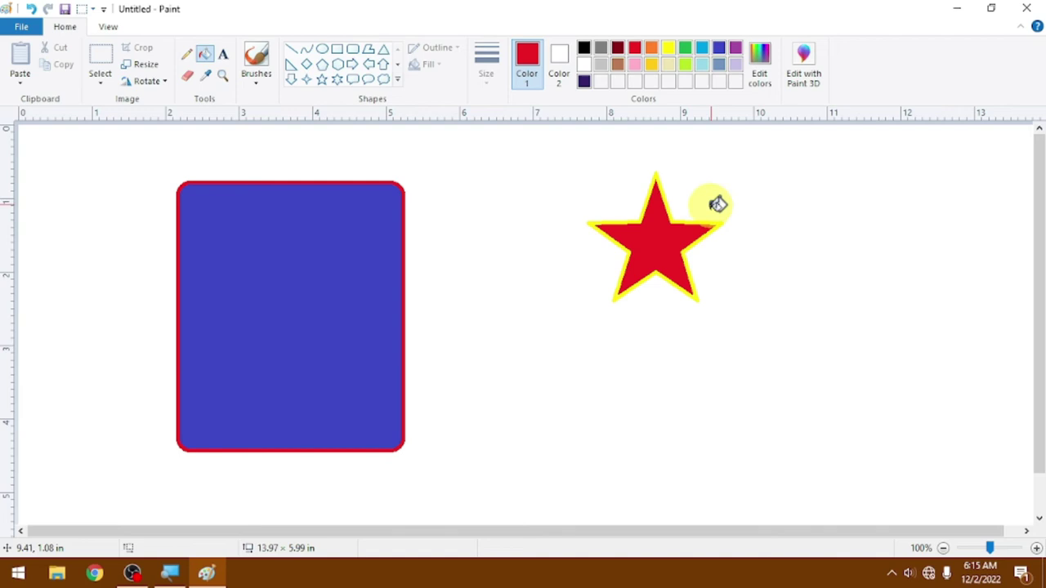
Select the star with a rectangle about 2.62 × 2.16 in and move it onto the middle of the indigo rounded rectangle.
{"action": "left_click", "coordinate": [101, 58]}
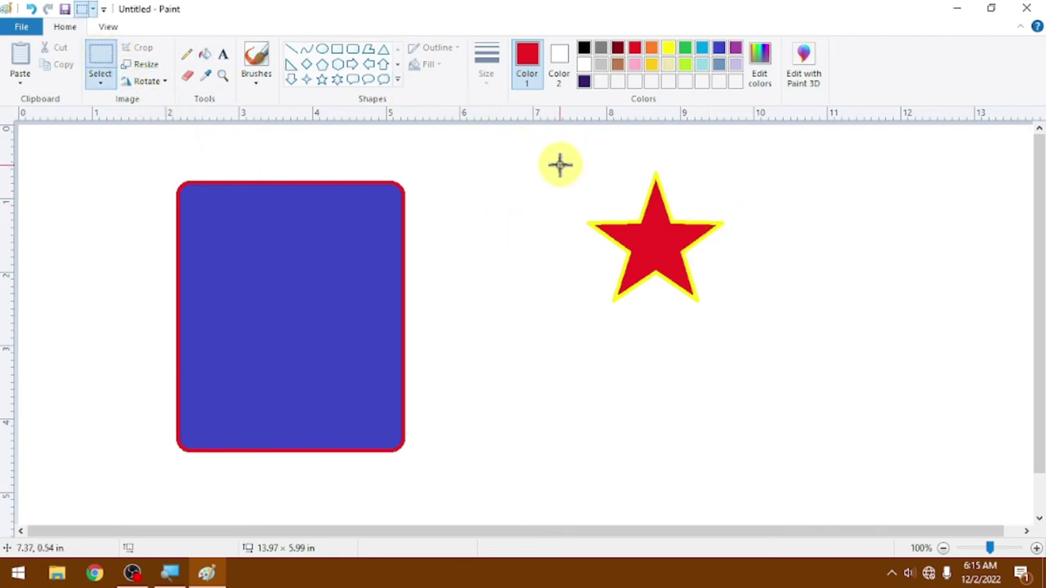
{"action": "left_click_drag", "start_coordinate": [559, 163], "coordinate": [752, 323]}
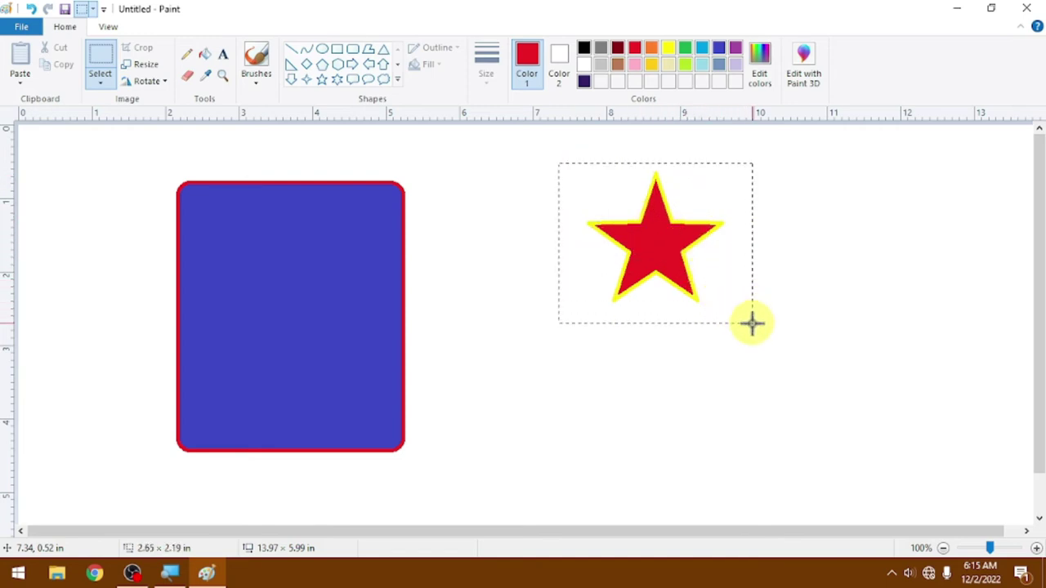
{"action": "left_click_drag", "start_coordinate": [672, 248], "coordinate": [310, 312]}
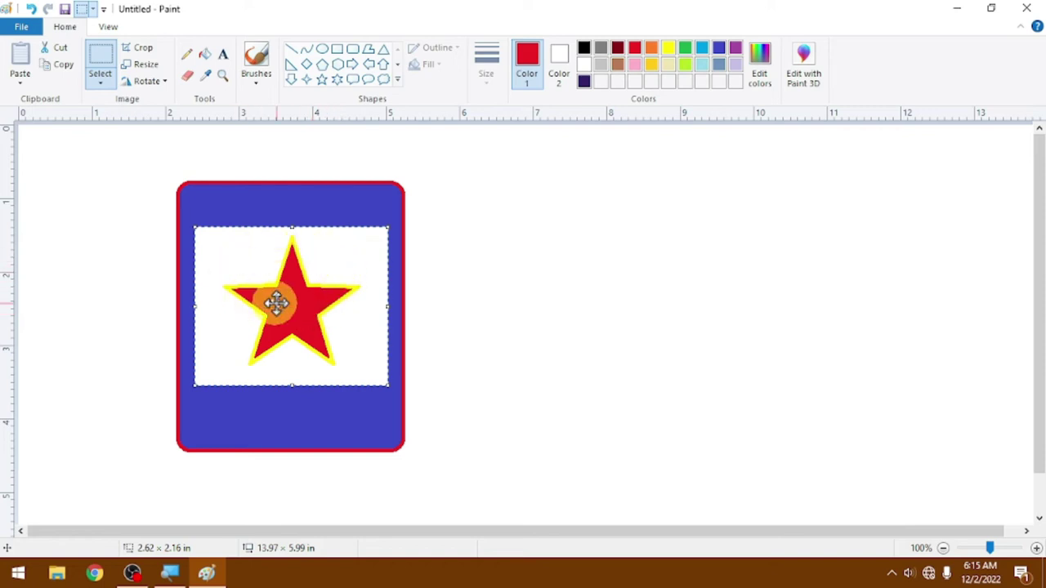
Turn on transparent selection, shift the star slightly downward within the rounded rectangle, and deselect it.
{"action": "left_click", "coordinate": [100, 82]}
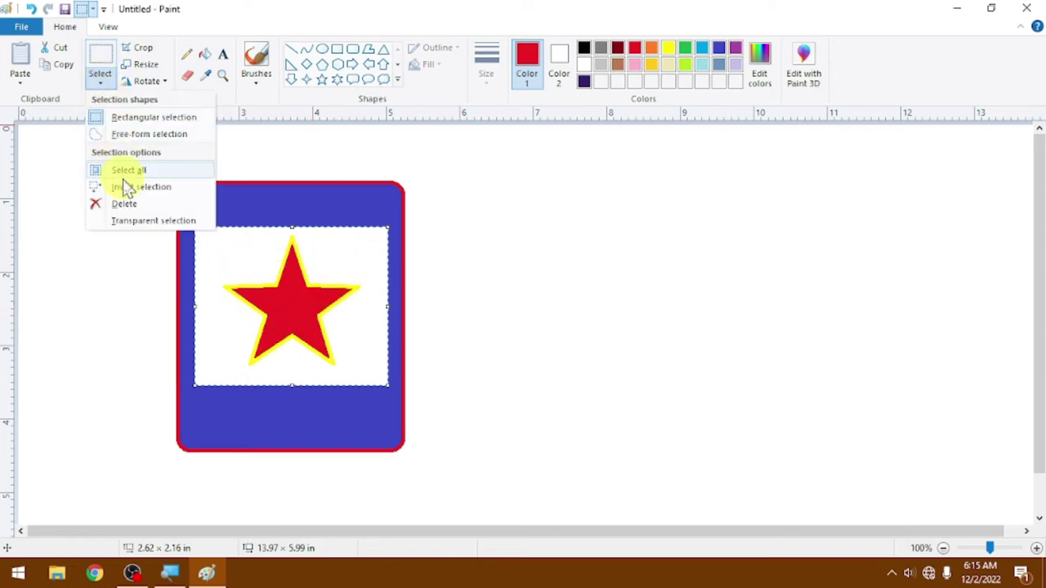
{"action": "left_click", "coordinate": [131, 222]}
{"action": "mouse_move", "coordinate": [269, 303]}
{"action": "left_mouse_down"}
{"action": "mouse_move", "coordinate": [253, 318]}
{"action": "mouse_move", "coordinate": [285, 308]}
{"action": "mouse_move", "coordinate": [270, 308]}
{"action": "left_mouse_up"}
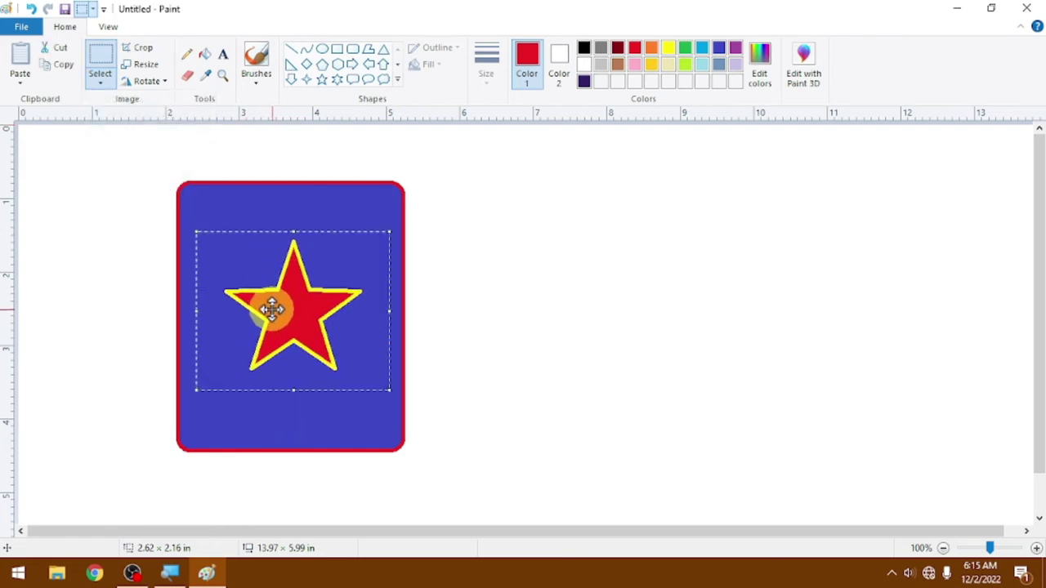
{"action": "left_click", "coordinate": [478, 327]}
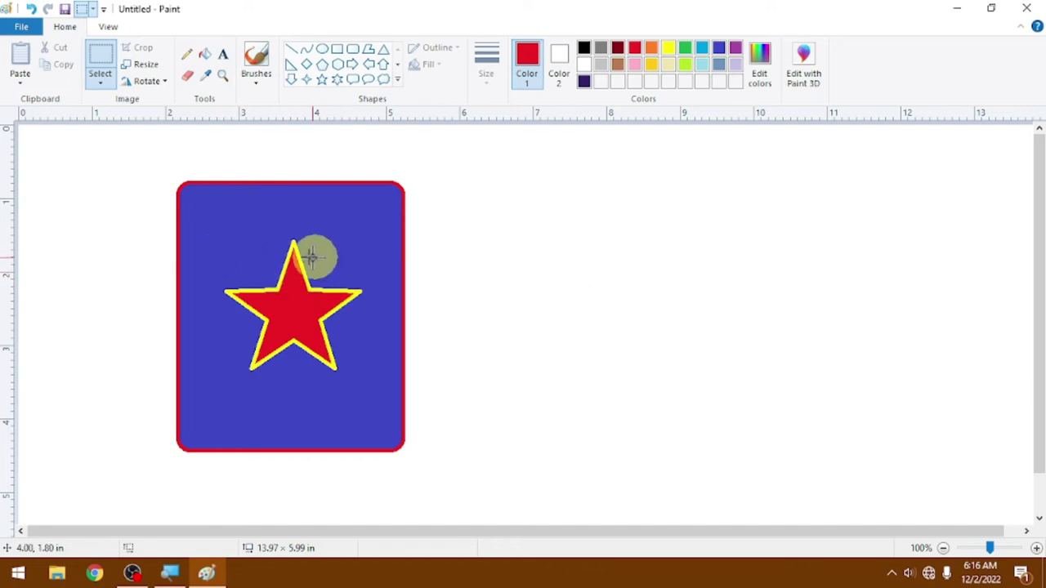
Try to move the star out of the rounded rectangle using a transparent selection about 2.53 × 2.09 in.
{"action": "left_click_drag", "start_coordinate": [200, 234], "coordinate": [386, 386]}
{"action": "left_click_drag", "start_coordinate": [304, 321], "coordinate": [662, 338]}
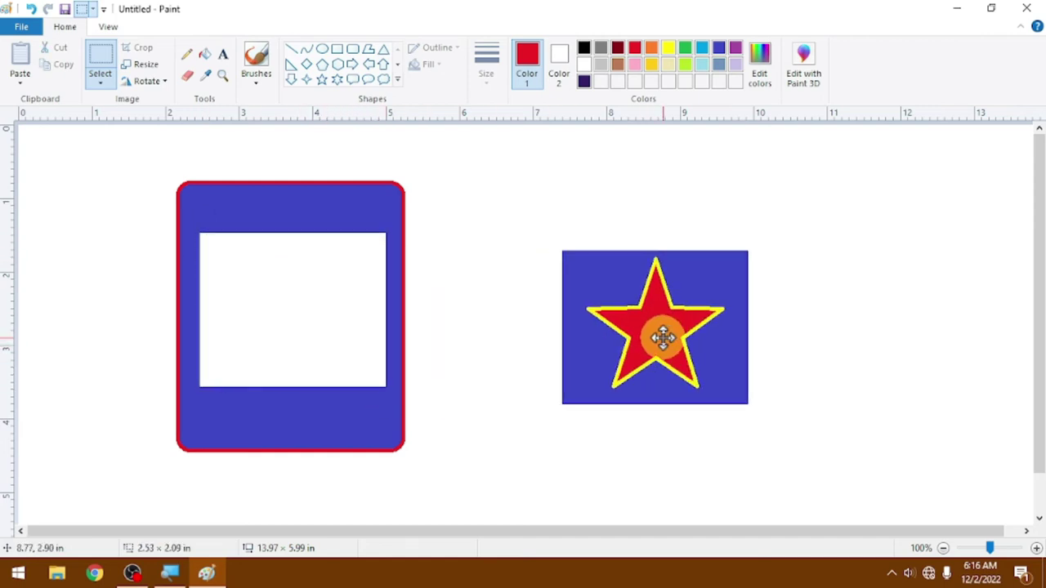
{"action": "left_click", "coordinate": [112, 81]}
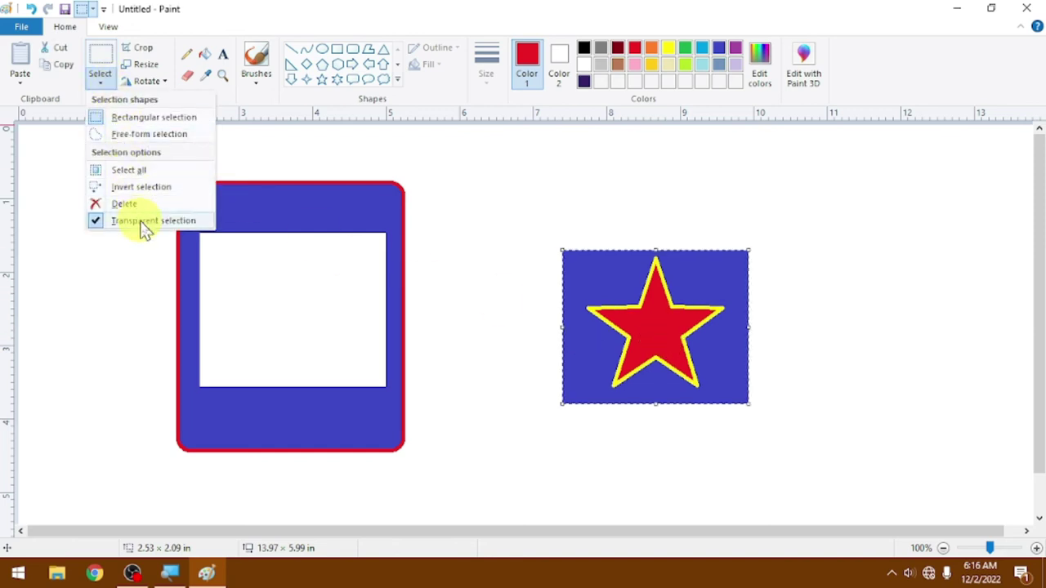
{"action": "left_click", "coordinate": [641, 353]}
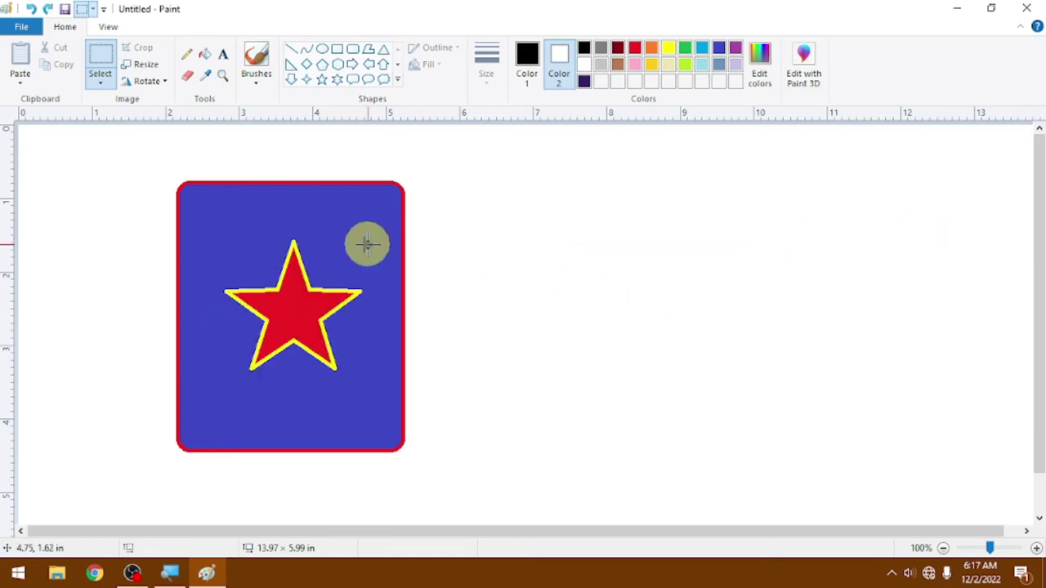
Select the star with a rectangle about 2.24 × 2.36 in, set Color 2 to indigo, and move it right of the rounded rectangle.
{"action": "left_click_drag", "start_coordinate": [207, 233], "coordinate": [373, 406]}
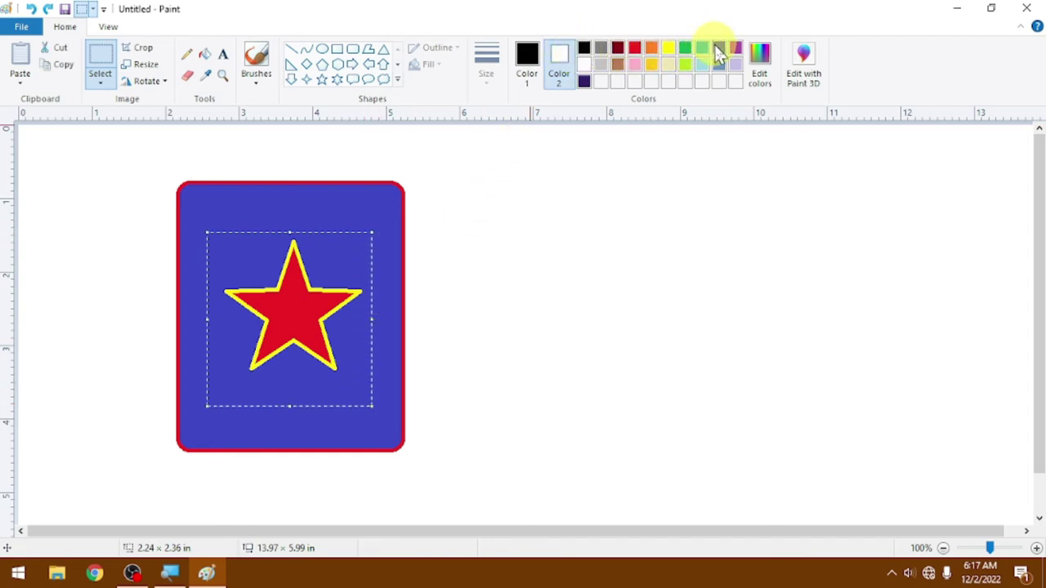
{"action": "left_click_drag", "start_coordinate": [272, 305], "coordinate": [609, 307]}
{"action": "left_click", "coordinate": [752, 339]}
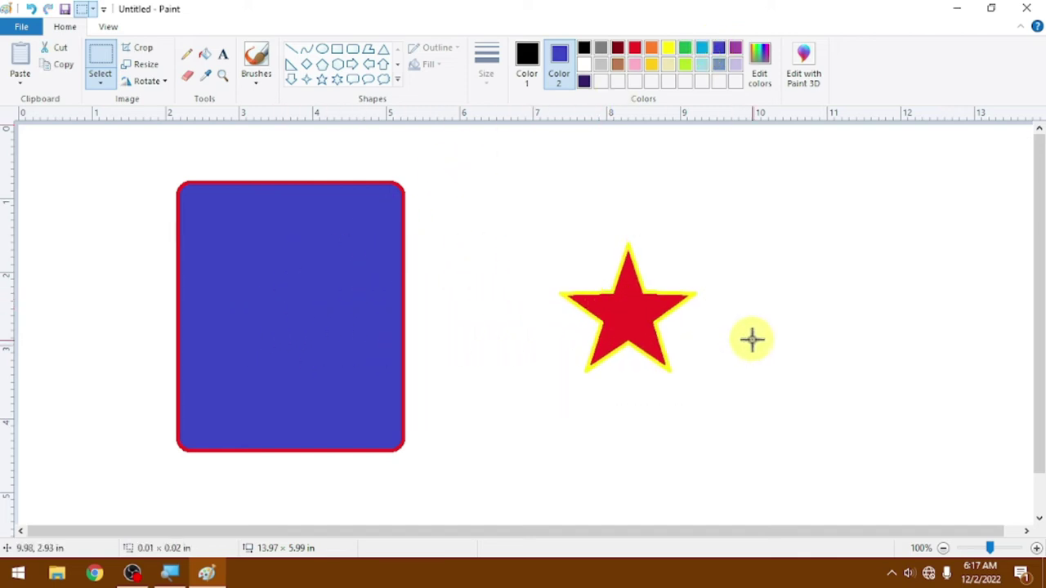
Select the star with a rectangle about 2.34 × 3.07 in, set Color 2 to white, and move it back onto the rounded rectangle.
{"action": "left_click_drag", "start_coordinate": [543, 214], "coordinate": [716, 440]}
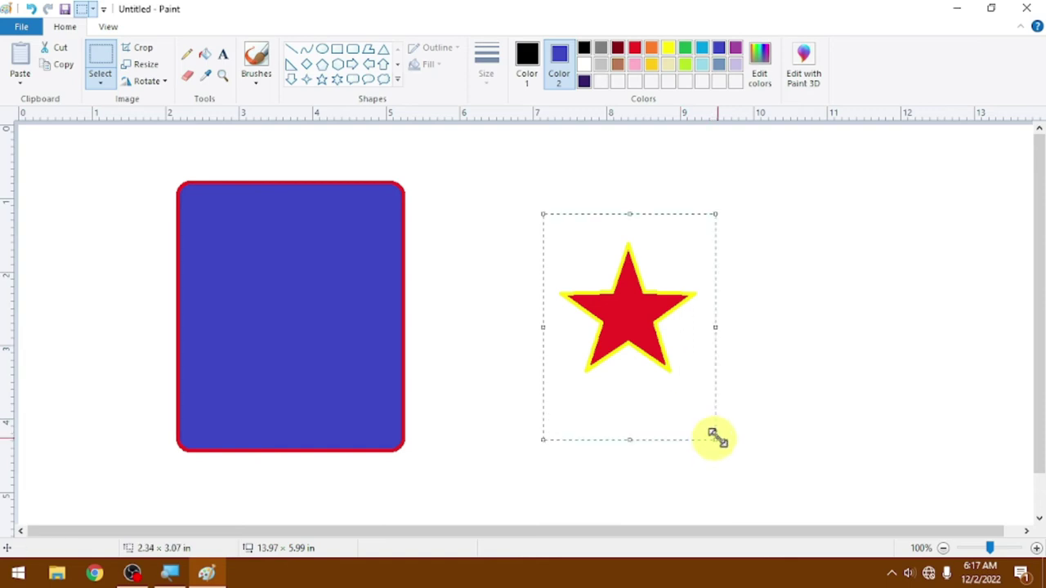
{"action": "left_click", "coordinate": [583, 64]}
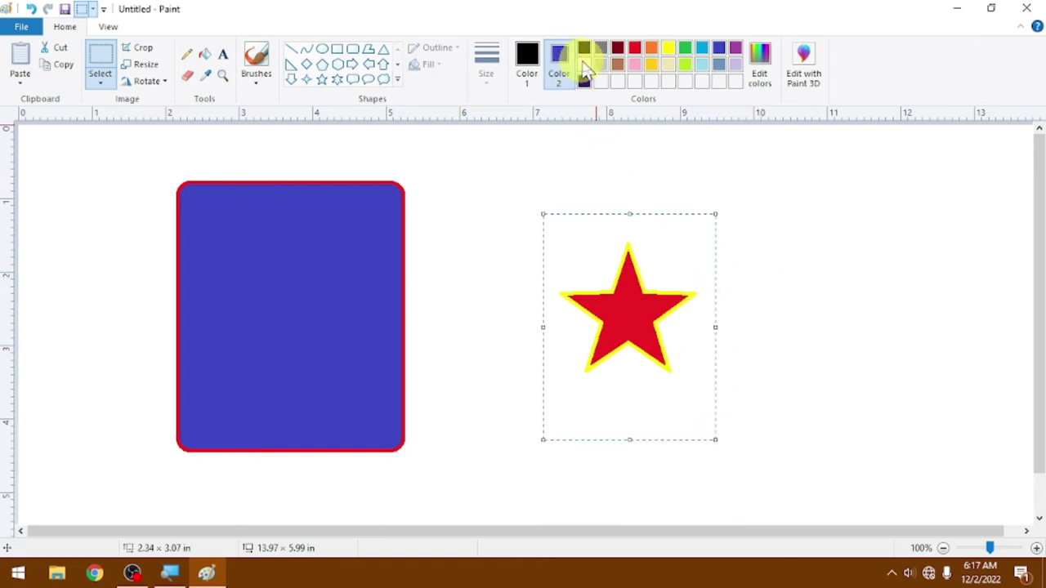
{"action": "left_click_drag", "start_coordinate": [621, 304], "coordinate": [291, 306]}
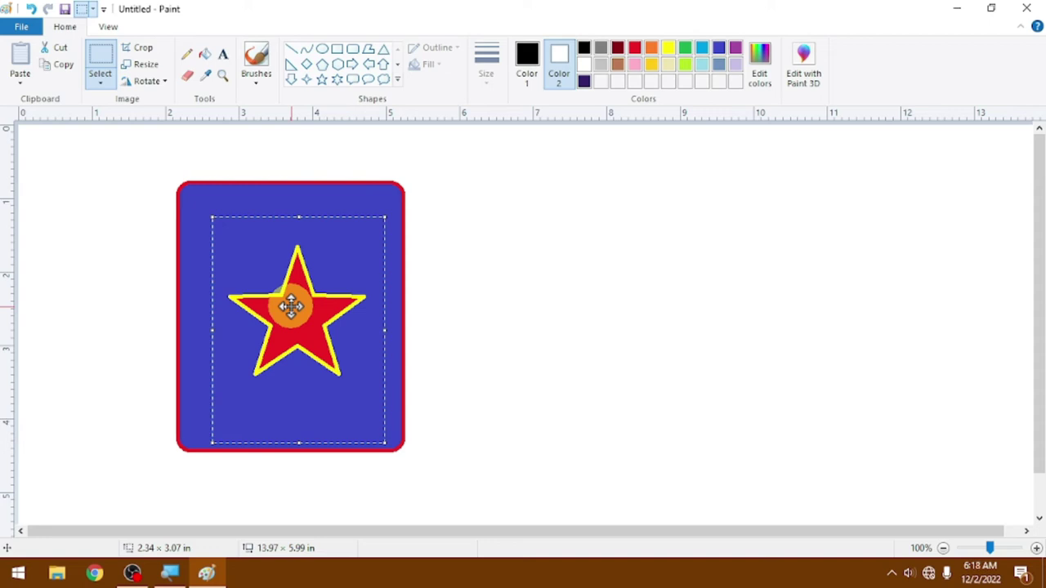
Try cropping the picture to a rectangular selection about 4.65 × 2.10 in over the upper half of the rounded rectangle, and undo the crop.
{"action": "left_click", "coordinate": [485, 311]}
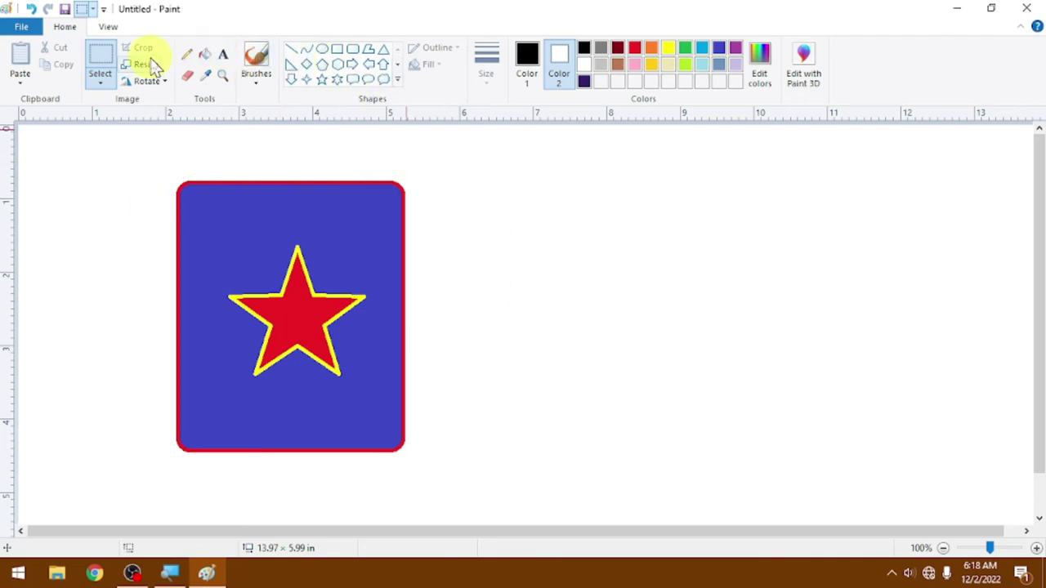
{"action": "left_click_drag", "start_coordinate": [124, 143], "coordinate": [464, 307]}
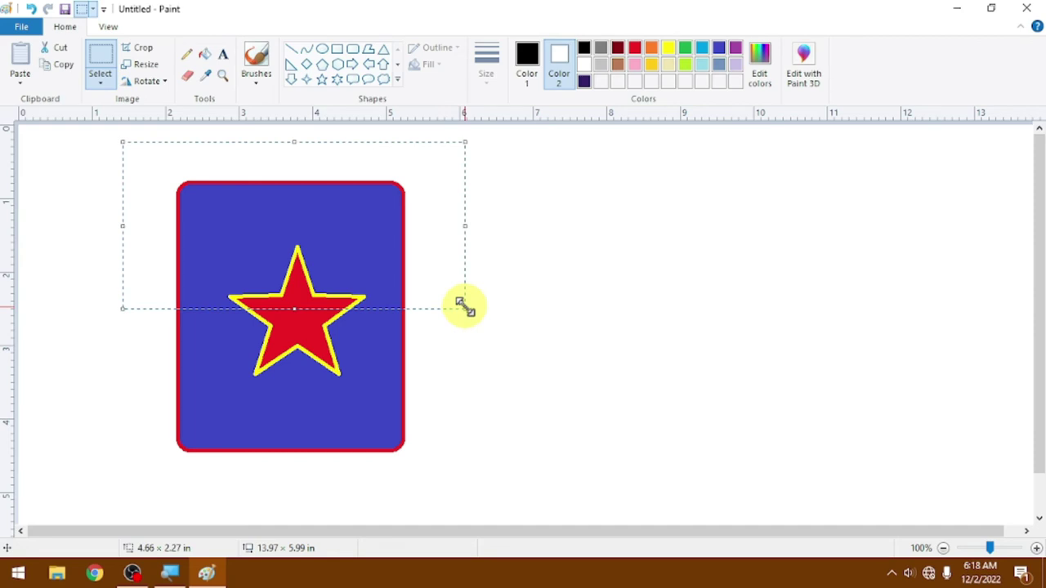
{"action": "left_click", "coordinate": [571, 310]}
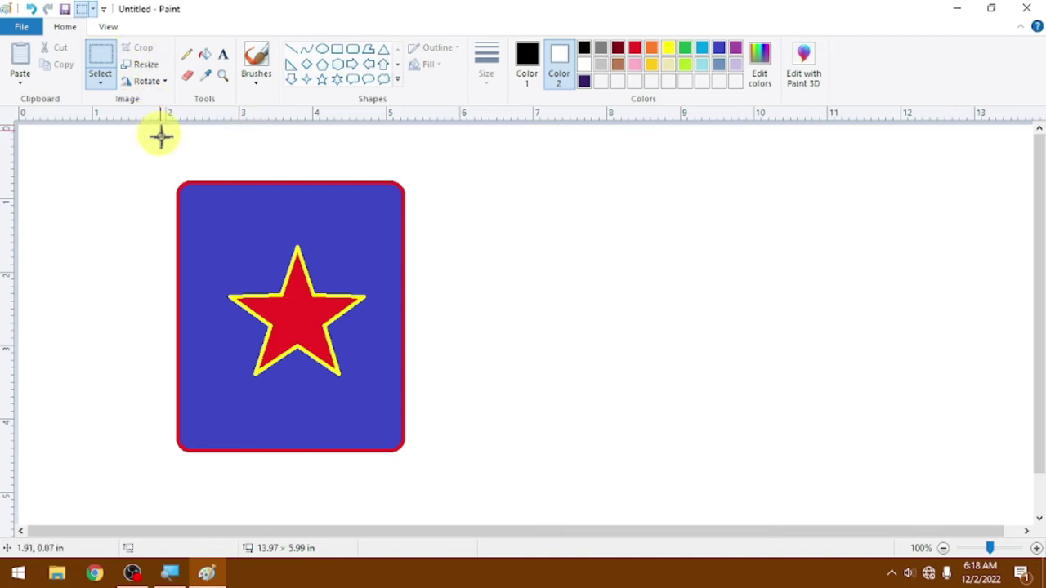
{"action": "left_click_drag", "start_coordinate": [136, 163], "coordinate": [477, 318]}
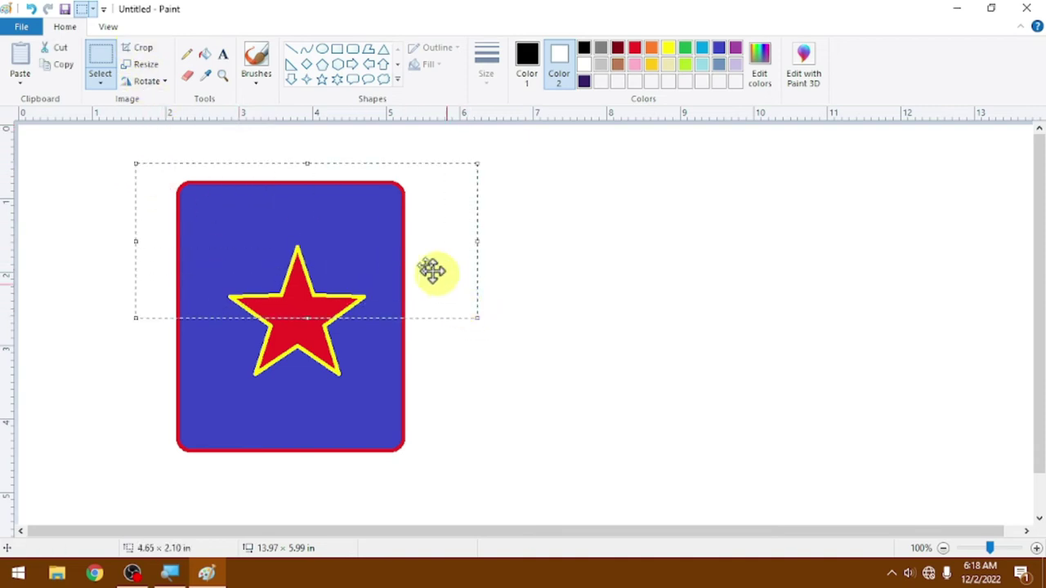
{"action": "left_click", "coordinate": [141, 47]}
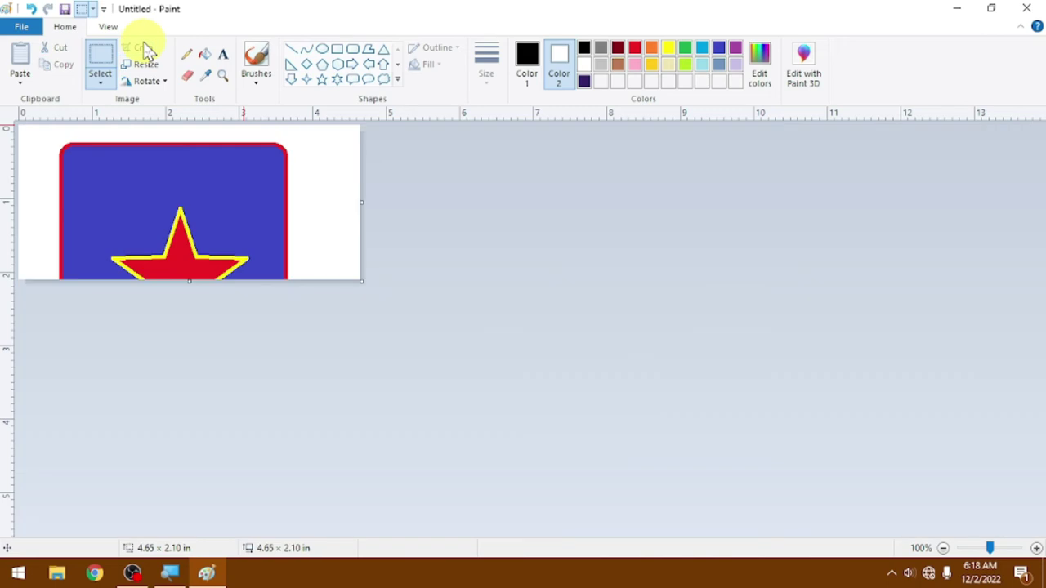
{"action": "key", "text": "ctrl+z"}
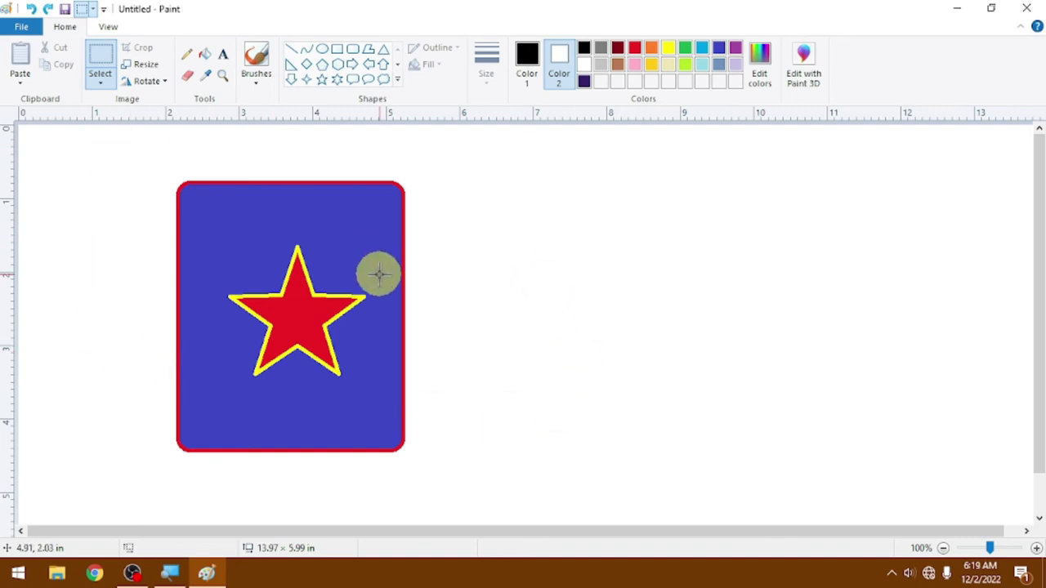
Resize the whole picture to 50 percent horizontally with the aspect ratio maintained.
{"action": "left_click", "coordinate": [145, 65]}
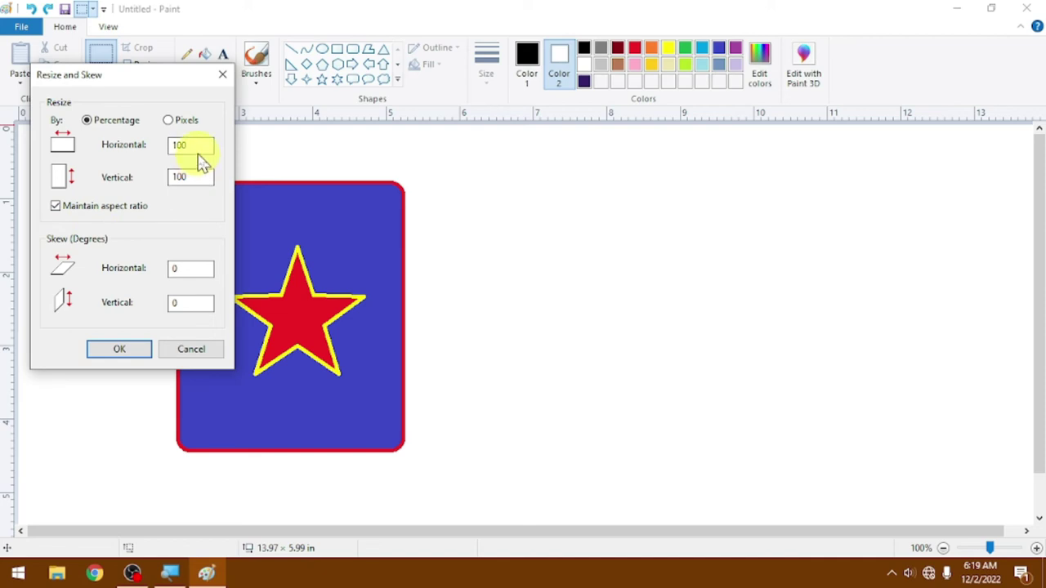
{"action": "left_click_drag", "start_coordinate": [197, 153], "coordinate": [145, 142]}
{"action": "type", "text": "50"}
{"action": "key", "text": "Return"}
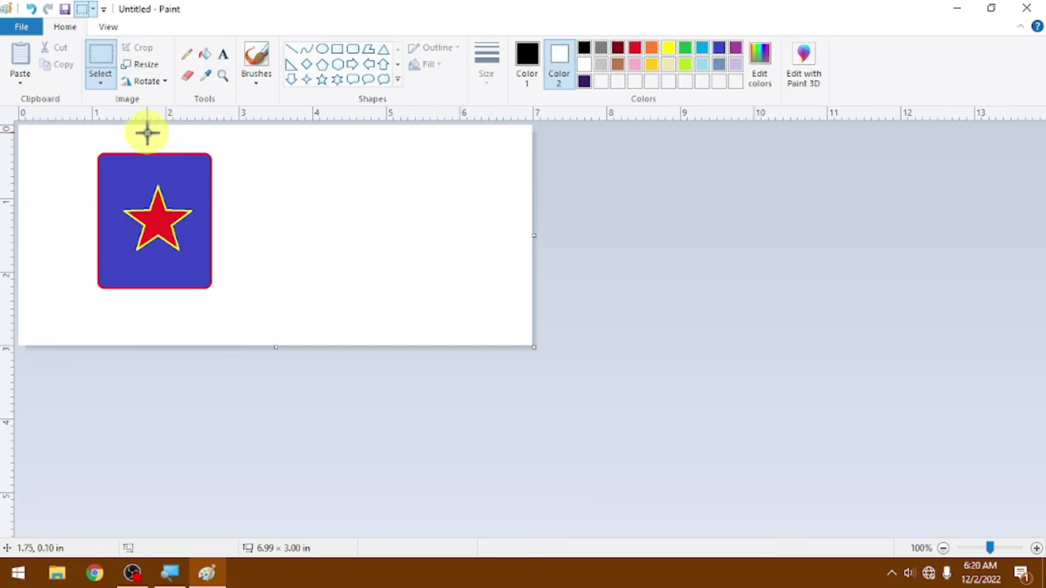
Enlarge the whole picture to double its size, 13.98 × 6.00 in, with the aspect ratio maintained, and clear the entire canvas.
{"action": "left_click", "coordinate": [150, 63]}
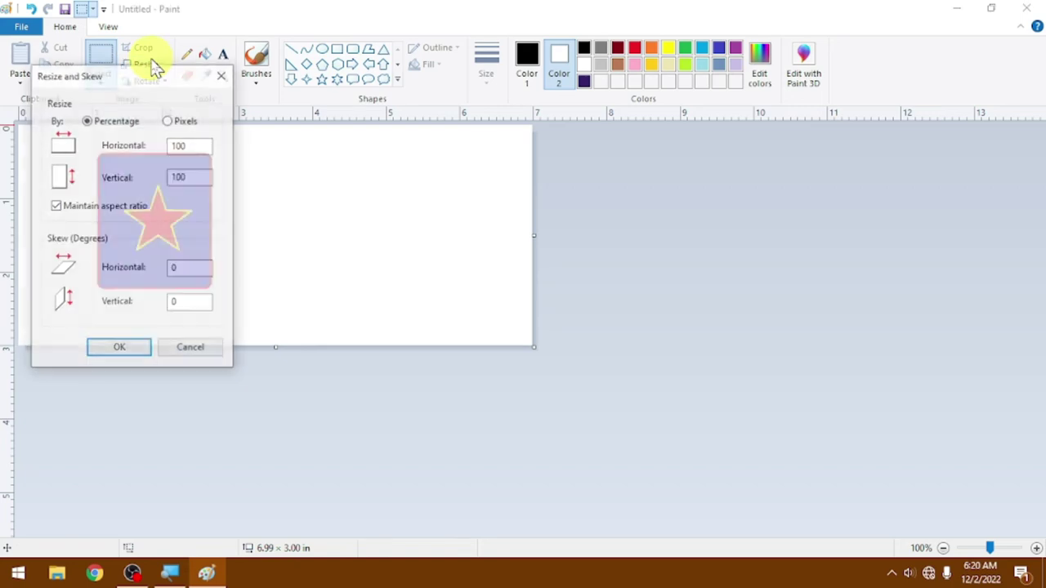
{"action": "left_click", "coordinate": [195, 147]}
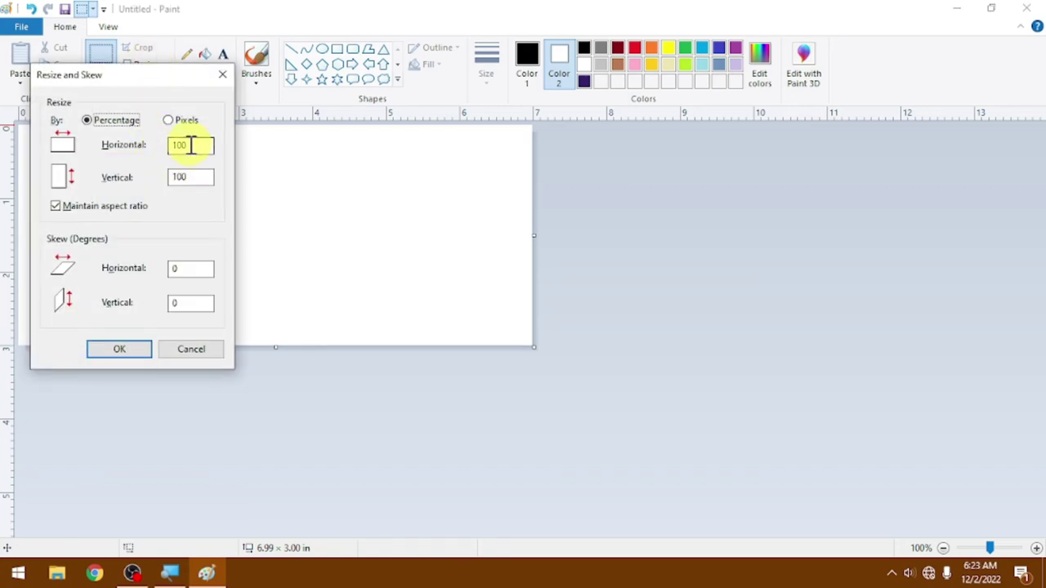
{"action": "left_click_drag", "start_coordinate": [192, 145], "coordinate": [145, 144]}
{"action": "type", "text": "2"}
{"action": "key", "text": "Return"}
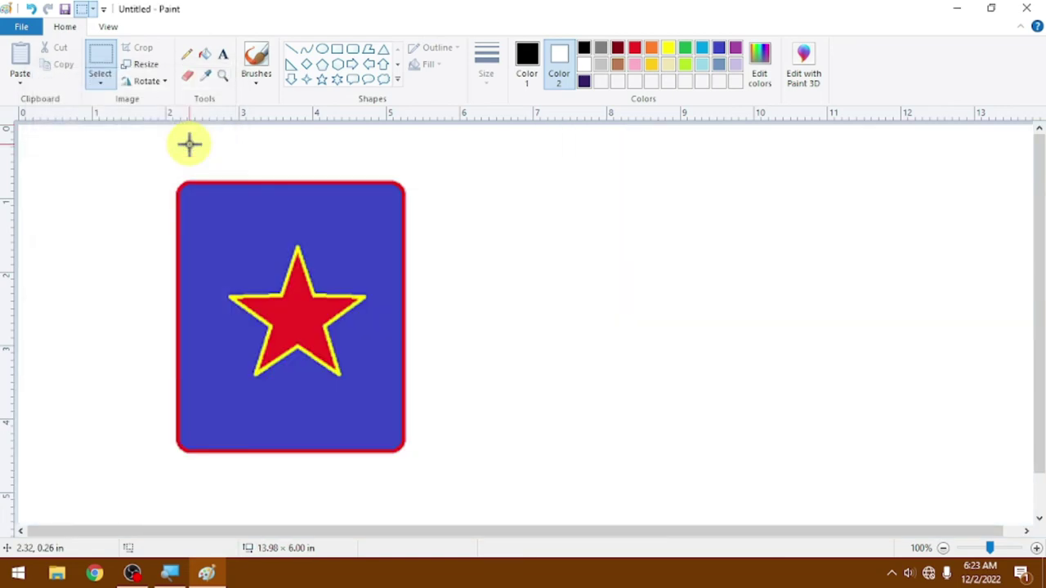
{"action": "key", "text": "ctrl+a"}
{"action": "key", "text": "Delete"}
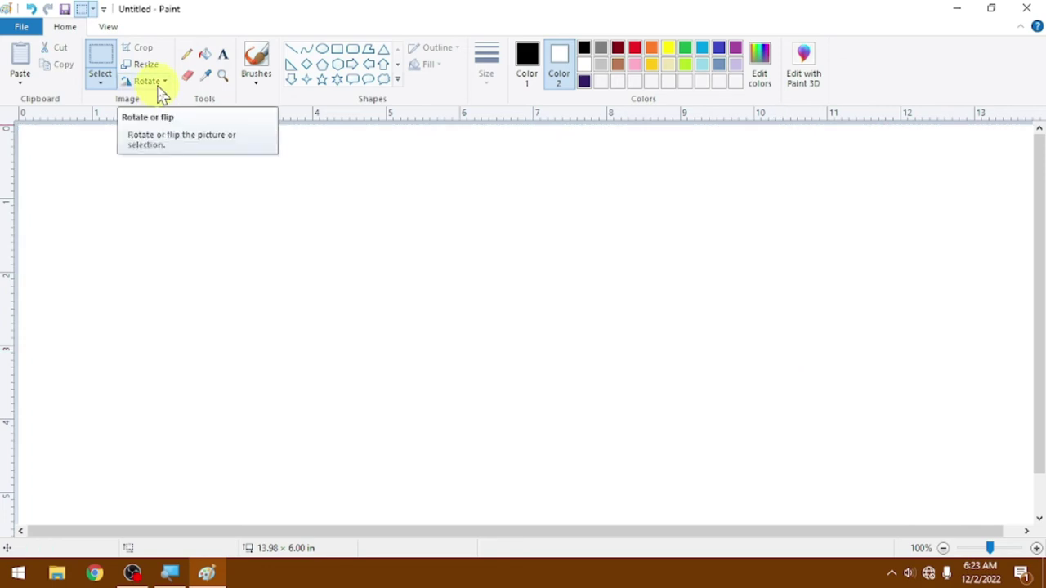
Draw a right arrow about 5.36 × 1.67 in on the blank canvas and rotate it left 90°.
{"action": "left_click", "coordinate": [353, 65]}
{"action": "left_click_drag", "start_coordinate": [177, 210], "coordinate": [572, 332]}
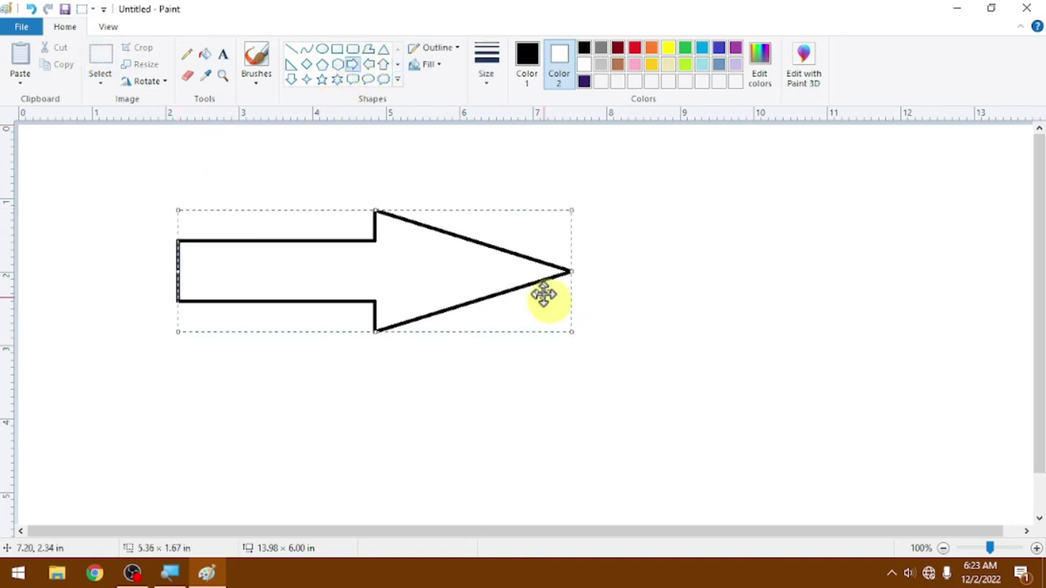
{"action": "left_click", "coordinate": [144, 81]}
{"action": "left_click", "coordinate": [158, 120]}
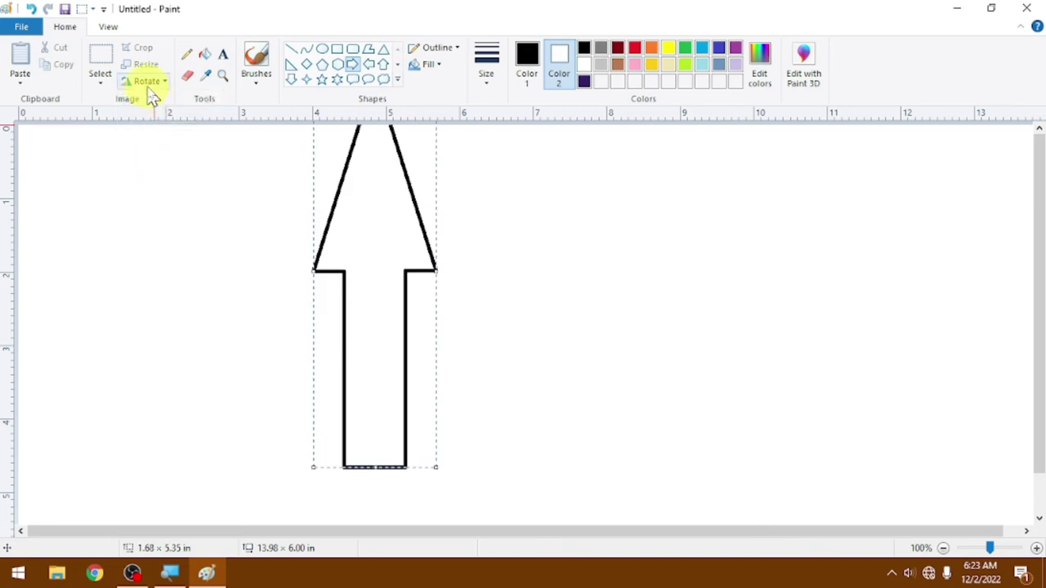
Rotate the vertical arrow by 180° twice, and delete it after shifting it down.
{"action": "left_click", "coordinate": [149, 84]}
{"action": "left_click", "coordinate": [167, 134]}
{"action": "left_click", "coordinate": [151, 82]}
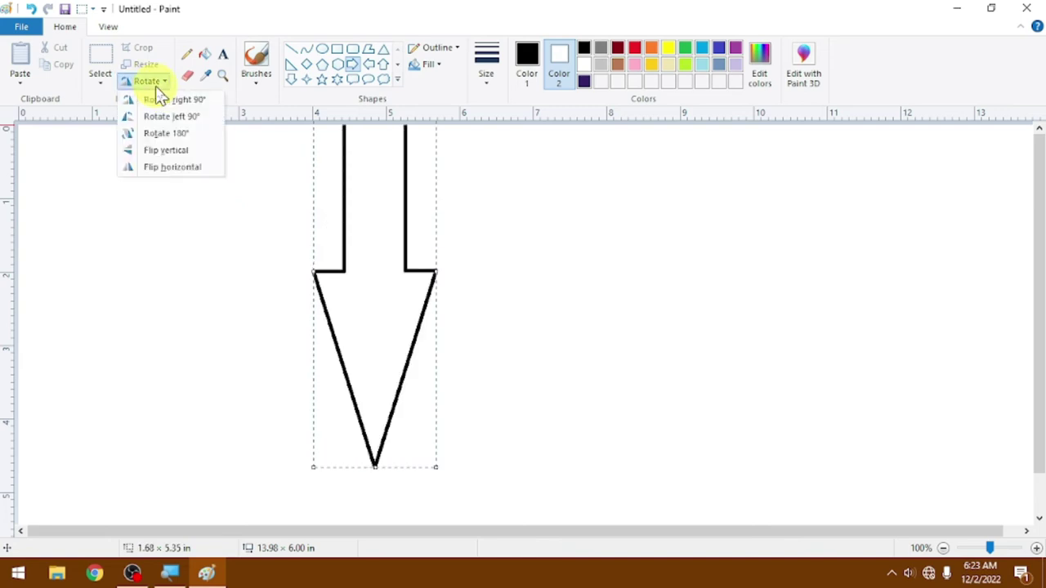
{"action": "left_click", "coordinate": [168, 133]}
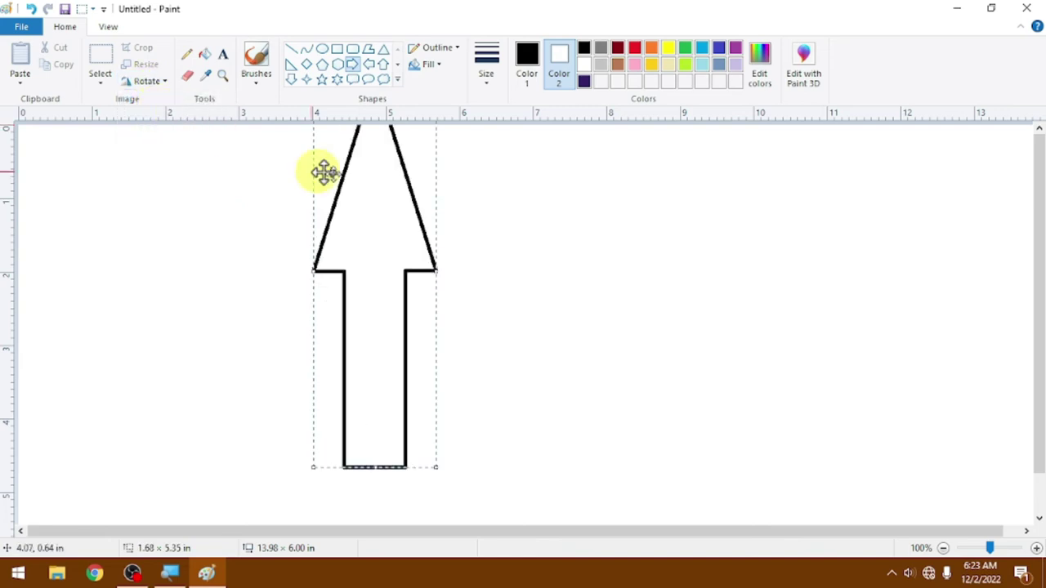
{"action": "left_click_drag", "start_coordinate": [346, 177], "coordinate": [344, 244]}
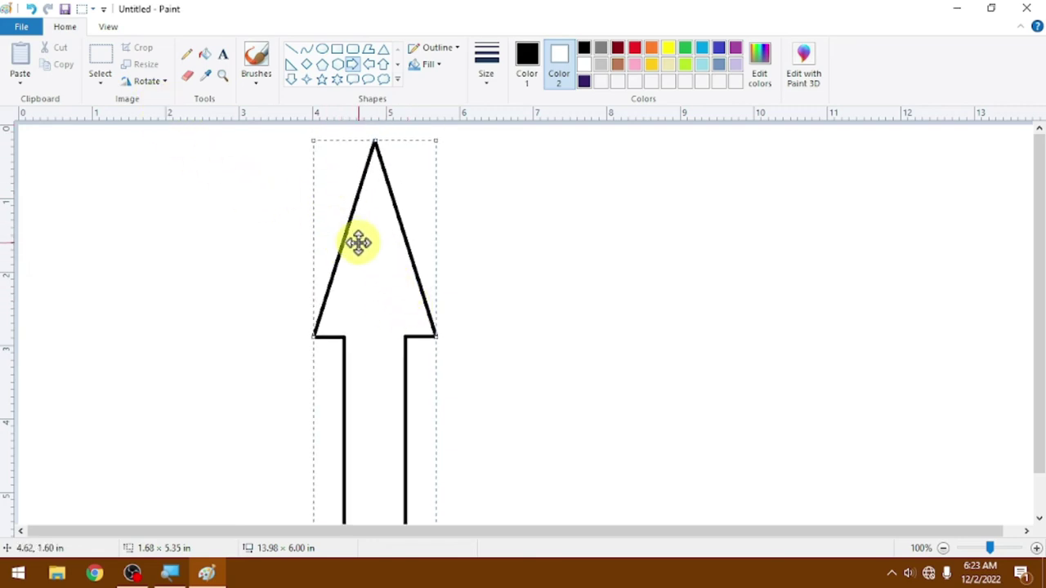
{"action": "key", "text": "Delete"}
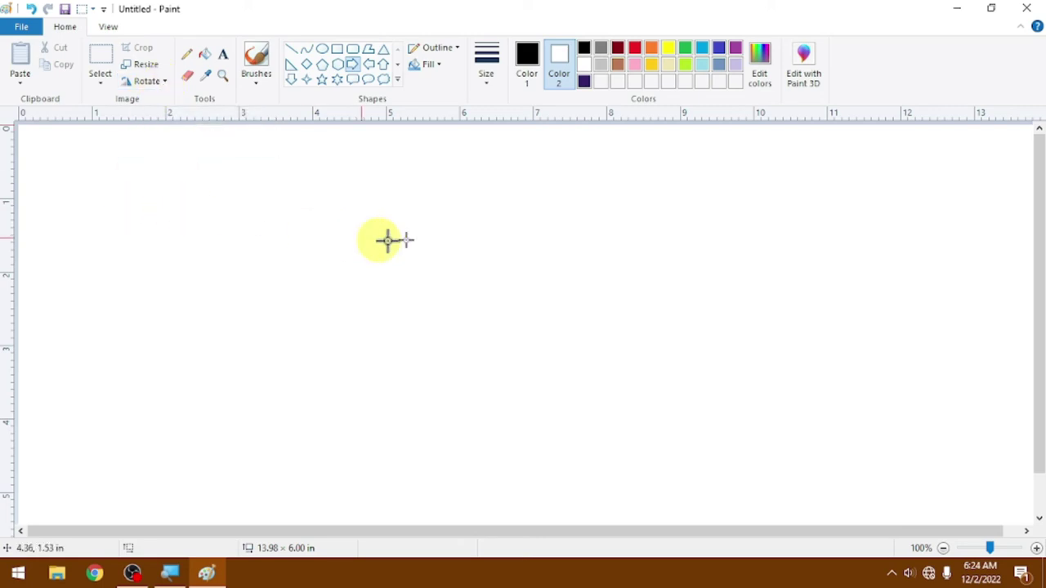
Draw a narrow upright ellipse about 0.94 × 3.00 in near the canvas middle and a small circle to its right.
{"action": "left_click", "coordinate": [322, 49]}
{"action": "left_click_drag", "start_coordinate": [433, 217], "coordinate": [502, 437]}
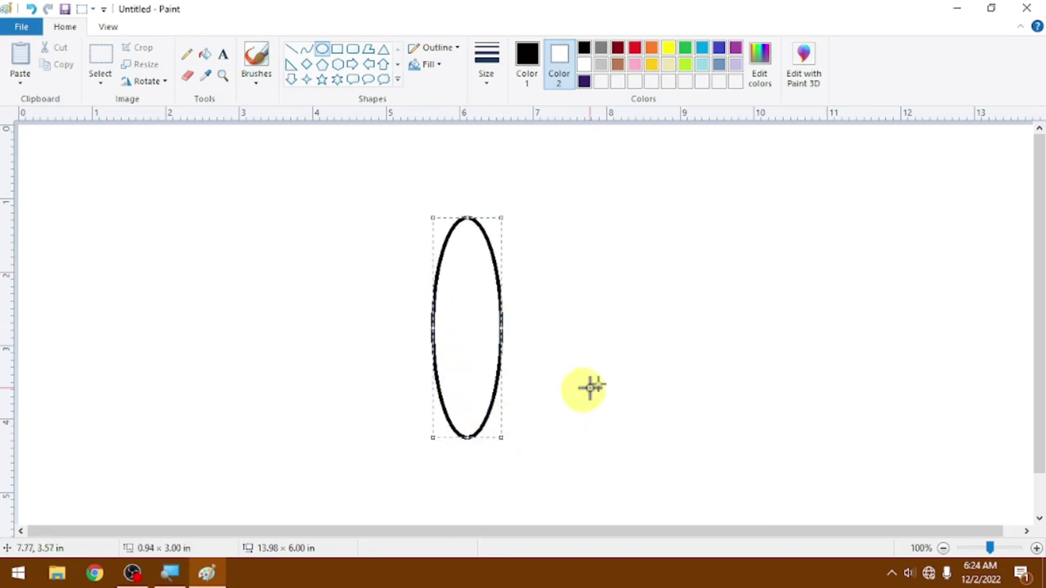
{"action": "left_click", "coordinate": [616, 345]}
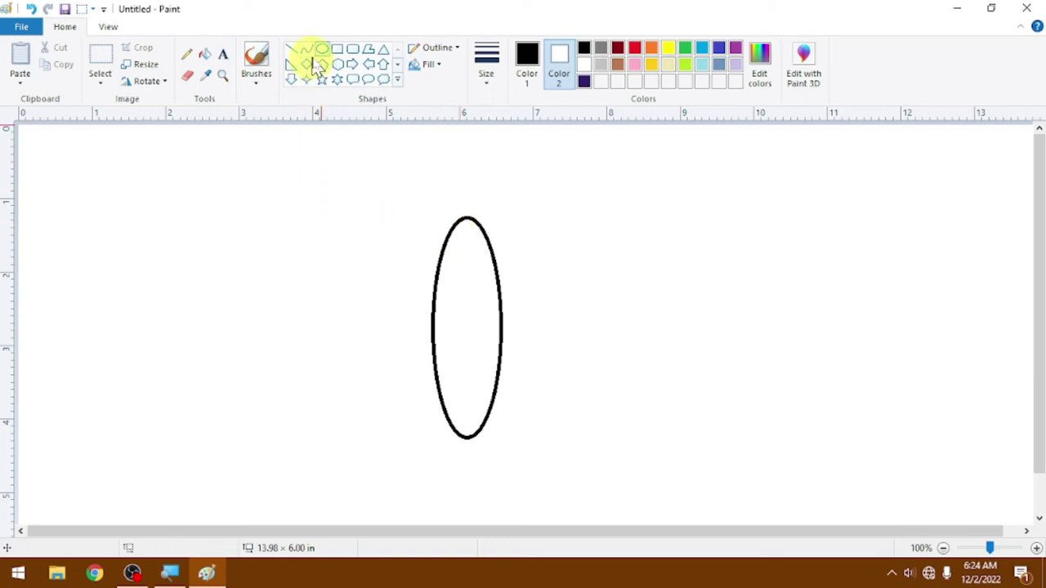
{"action": "left_click_drag", "start_coordinate": [635, 236], "coordinate": [664, 265]}
{"action": "left_click", "coordinate": [771, 271]}
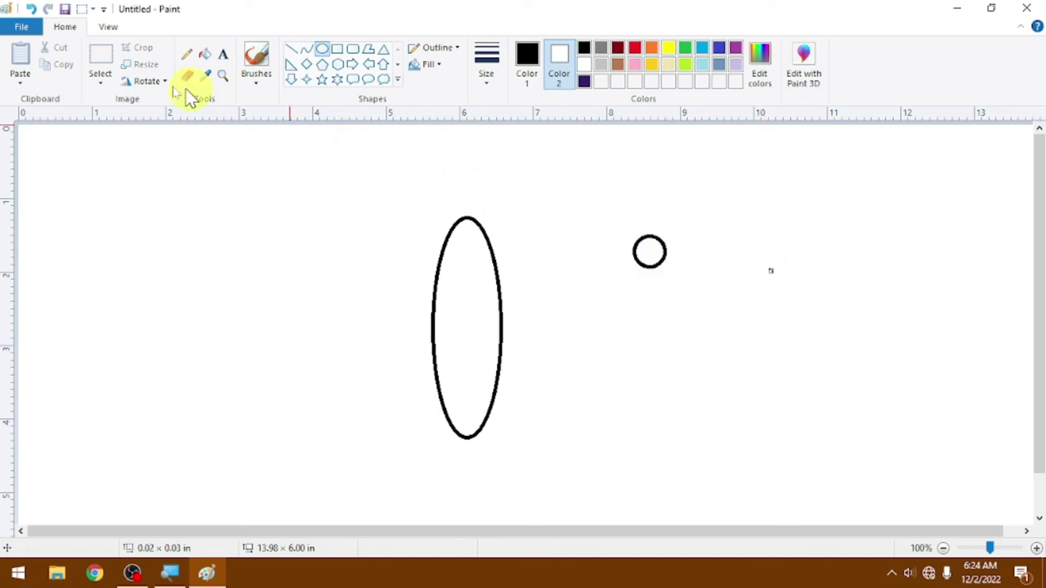
Select the small circle with a rectangle about 0.82 × 0.72 in, copy it, and move it onto the ellipse's upper-left edge.
{"action": "left_click", "coordinate": [101, 56]}
{"action": "left_click_drag", "start_coordinate": [615, 223], "coordinate": [675, 276]}
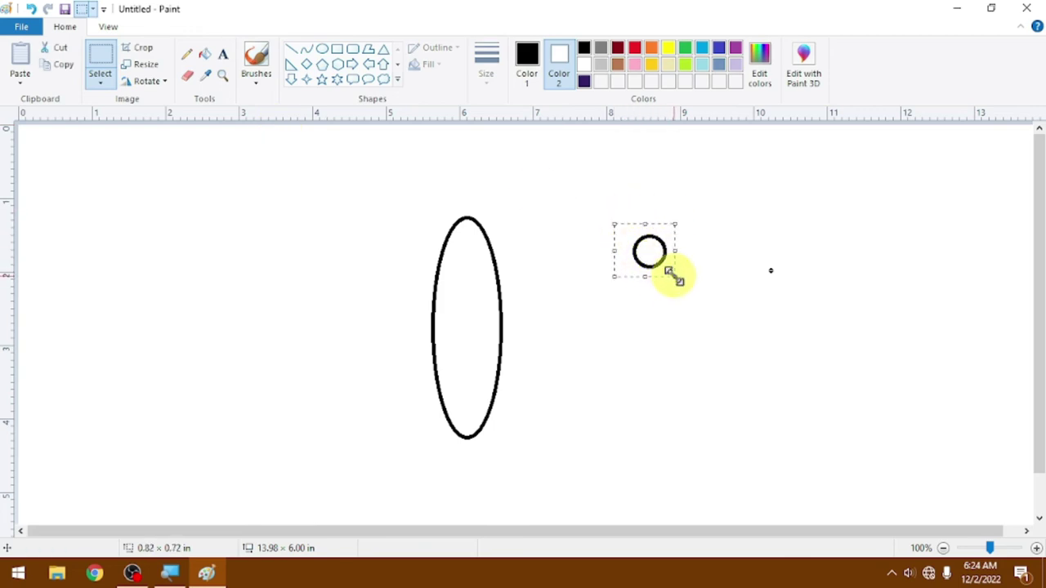
{"action": "left_click", "coordinate": [57, 76]}
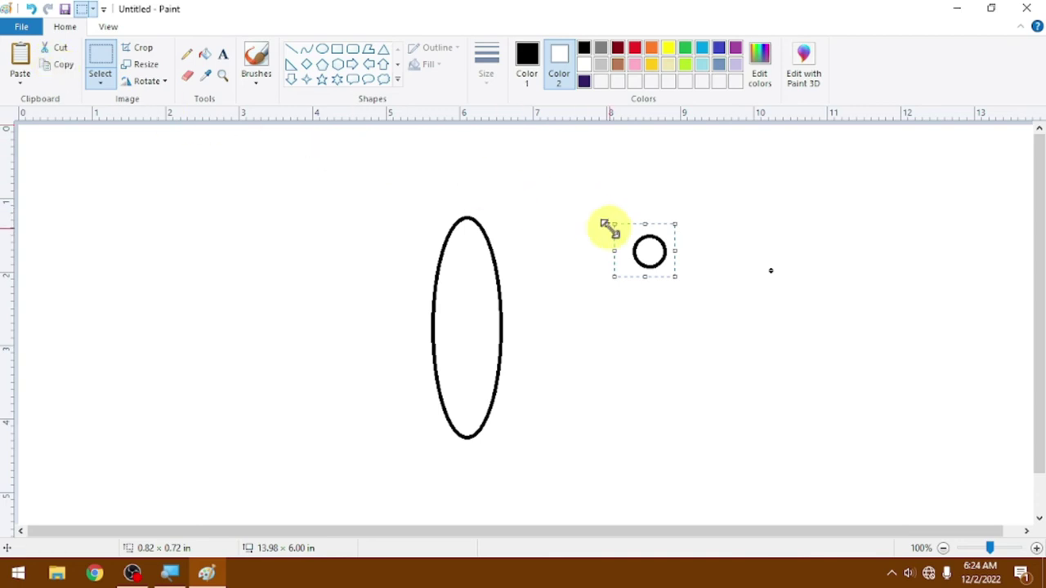
{"action": "left_click_drag", "start_coordinate": [648, 251], "coordinate": [449, 219]}
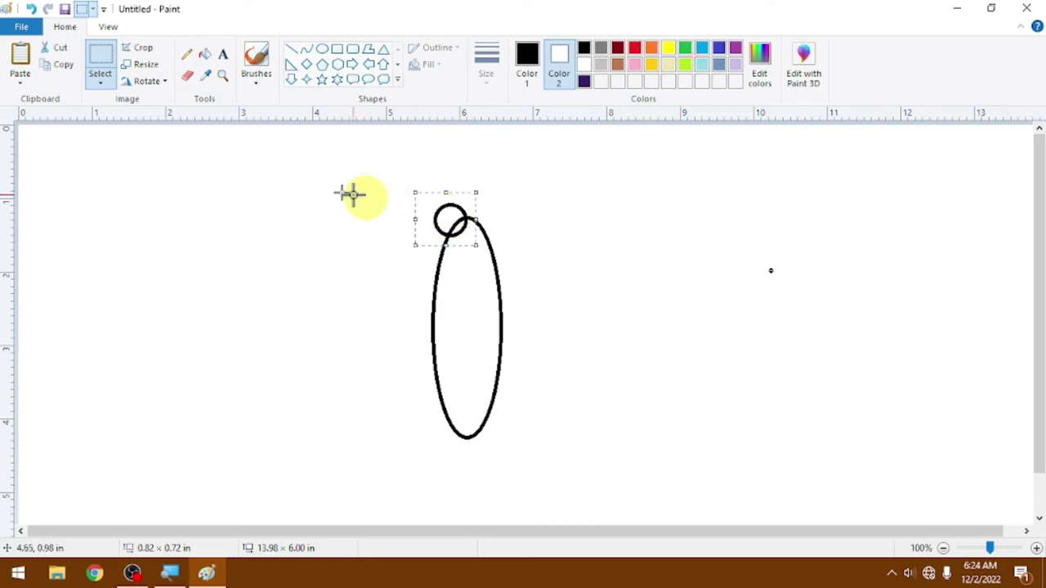
Turn transparent selection off, shift the selected circle slightly right, and turn transparent selection back on.
{"action": "left_click", "coordinate": [112, 86]}
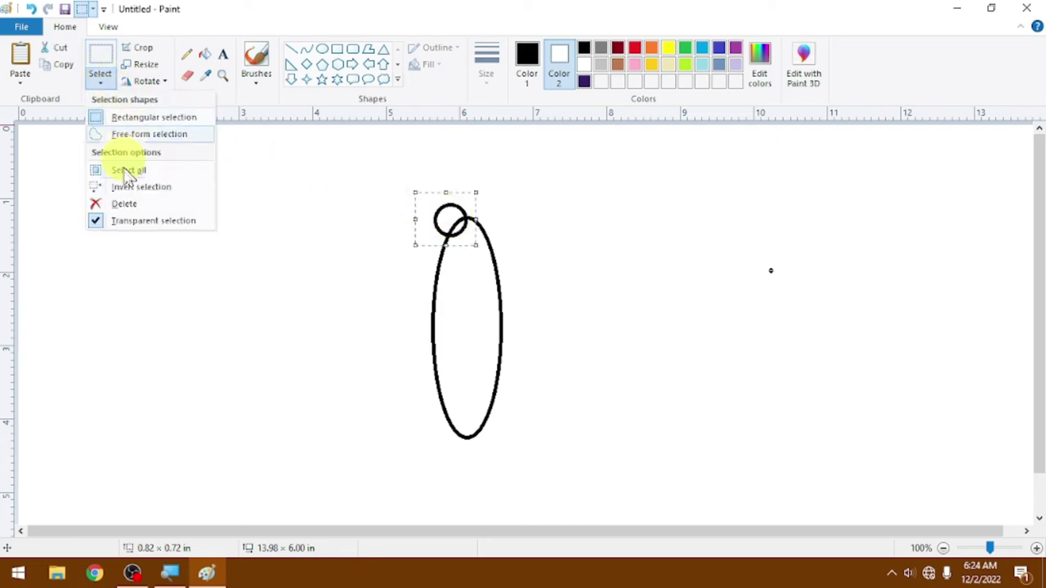
{"action": "left_click", "coordinate": [109, 227]}
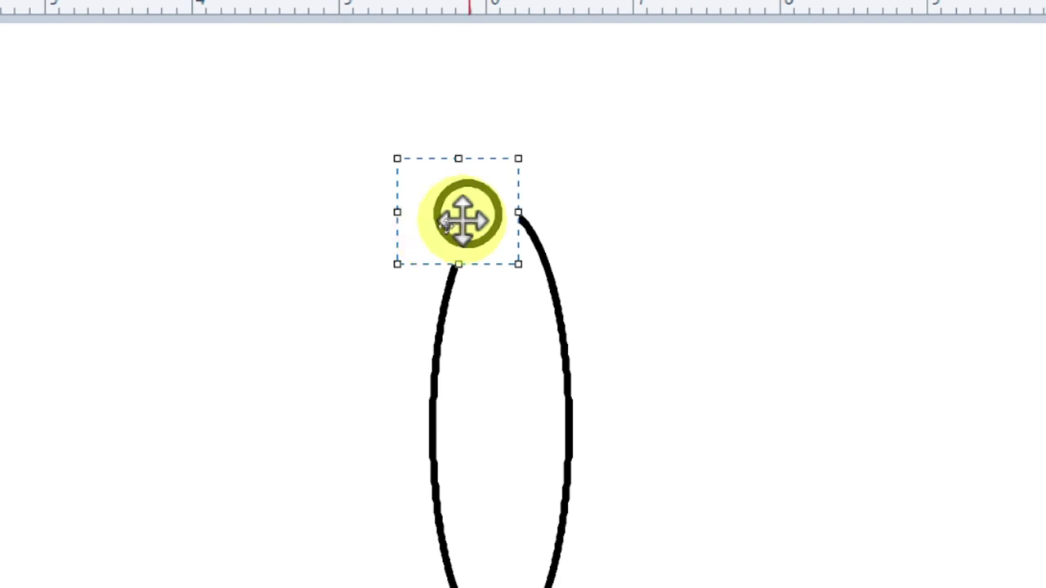
{"action": "left_click_drag", "start_coordinate": [464, 218], "coordinate": [471, 217]}
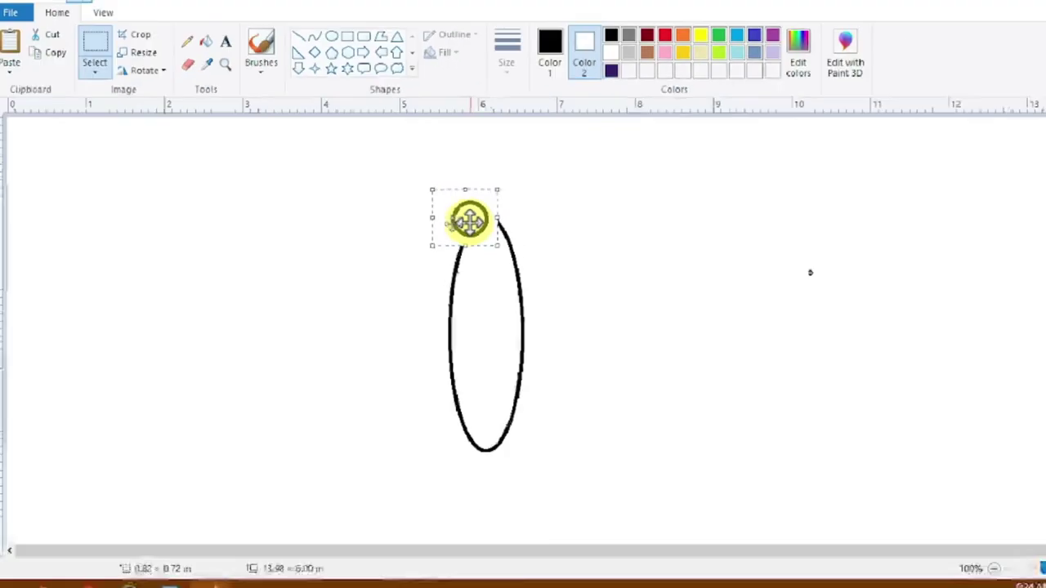
{"action": "left_click", "coordinate": [99, 83]}
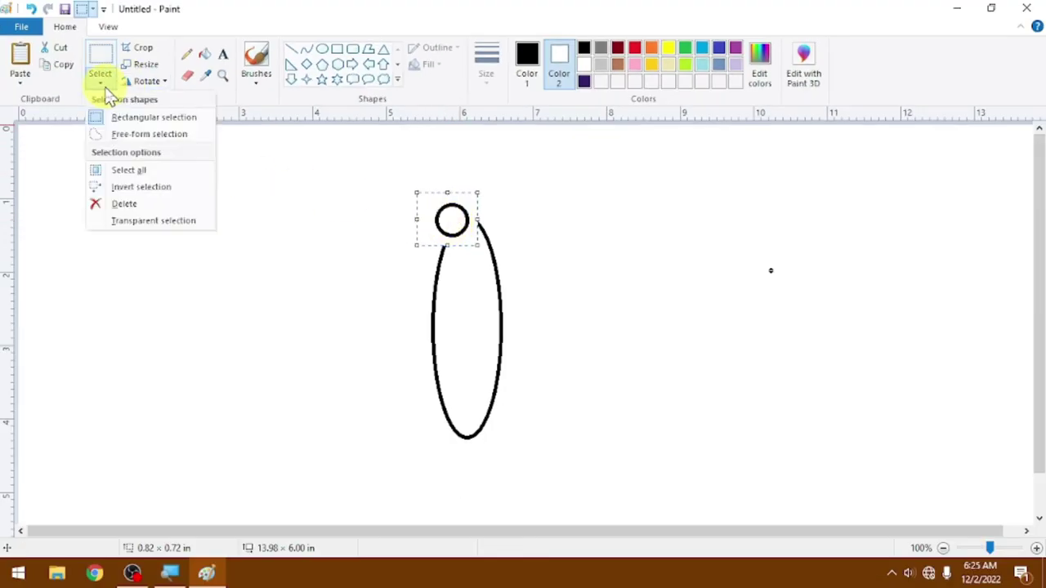
{"action": "left_click", "coordinate": [122, 220]}
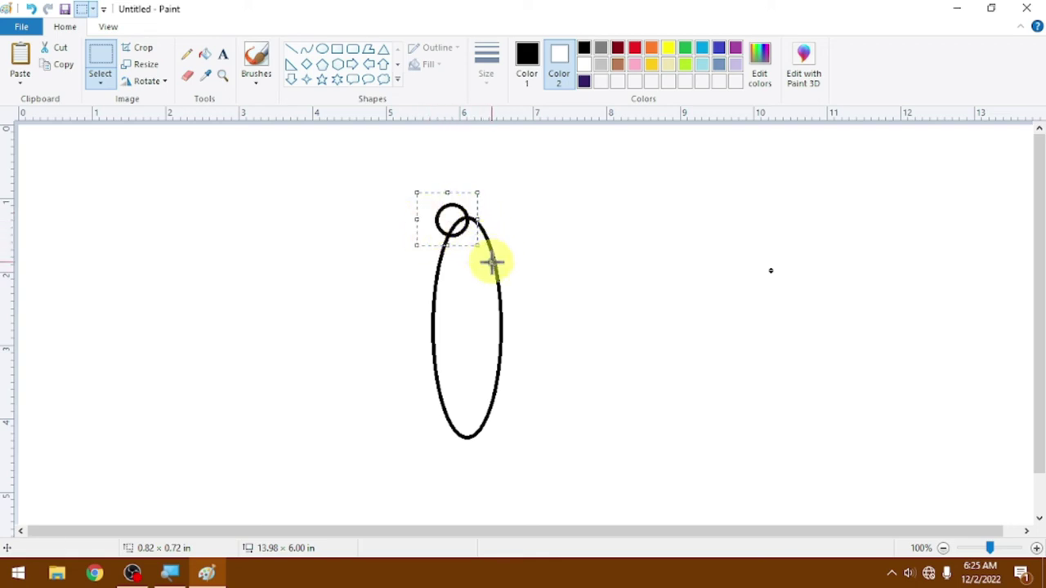
Nudge the selected circle slightly left over the ellipse's upper-left edge and deselect it.
{"action": "key", "text": "Left"}
{"action": "key", "text": "Left"}
{"action": "key", "text": "Left"}
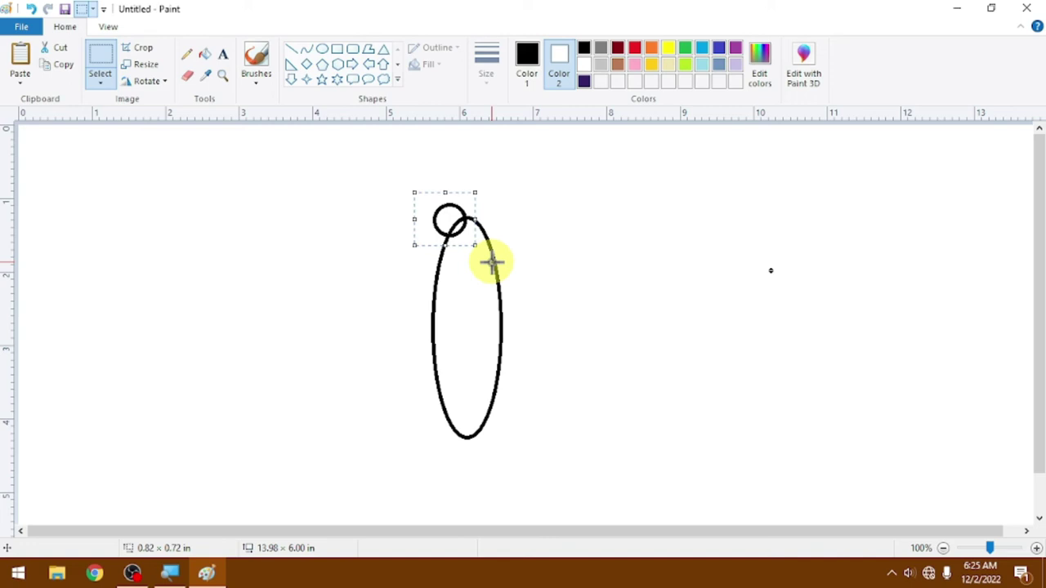
{"action": "left_click", "coordinate": [558, 219]}
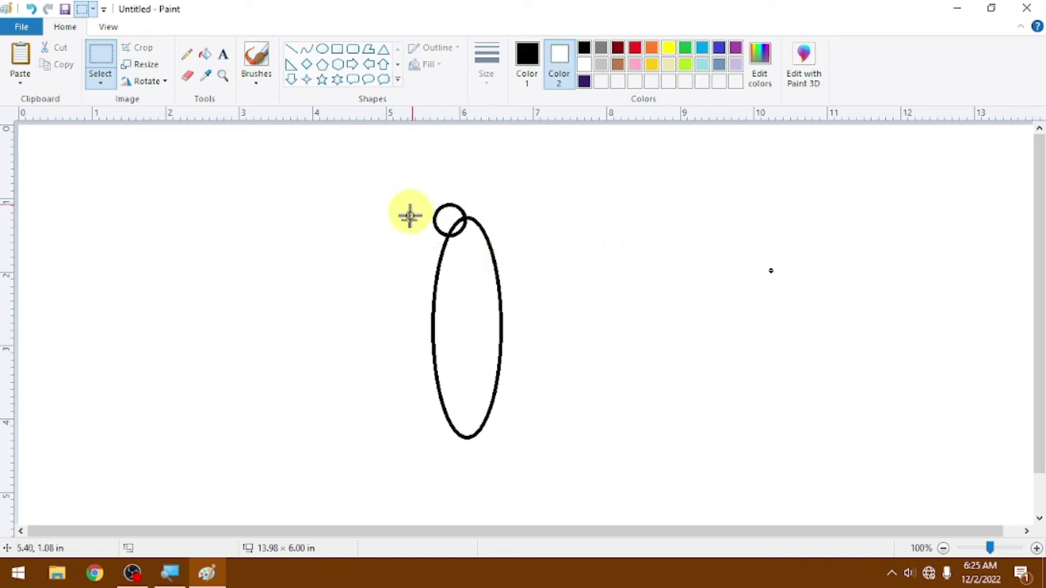
Paste the copied circle, place it on the ellipse's upper-right edge beside the first circle, and deselect it.
{"action": "left_click", "coordinate": [20, 57]}
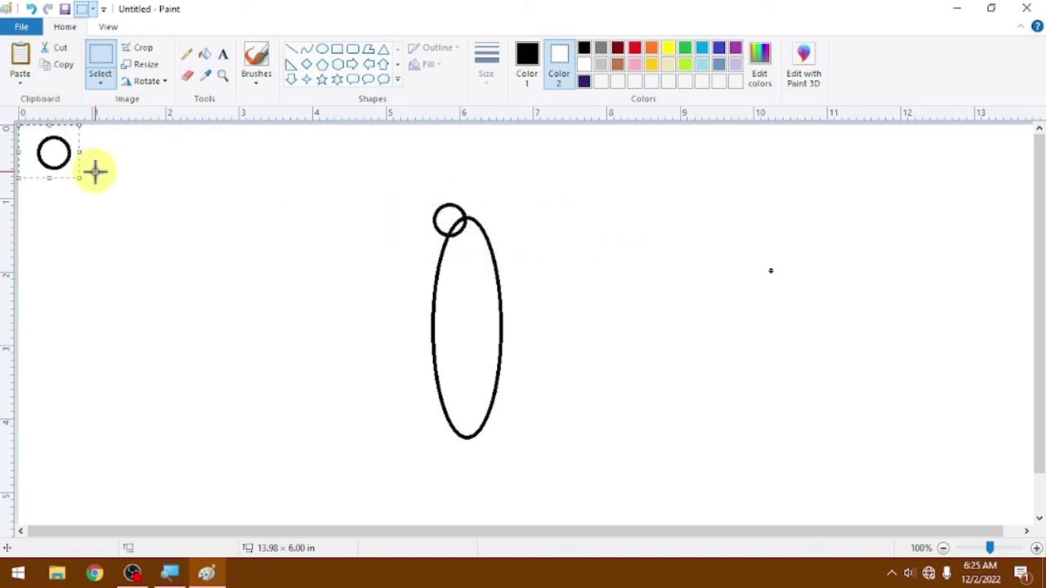
{"action": "left_click_drag", "start_coordinate": [51, 152], "coordinate": [480, 220]}
{"action": "left_click", "coordinate": [592, 248]}
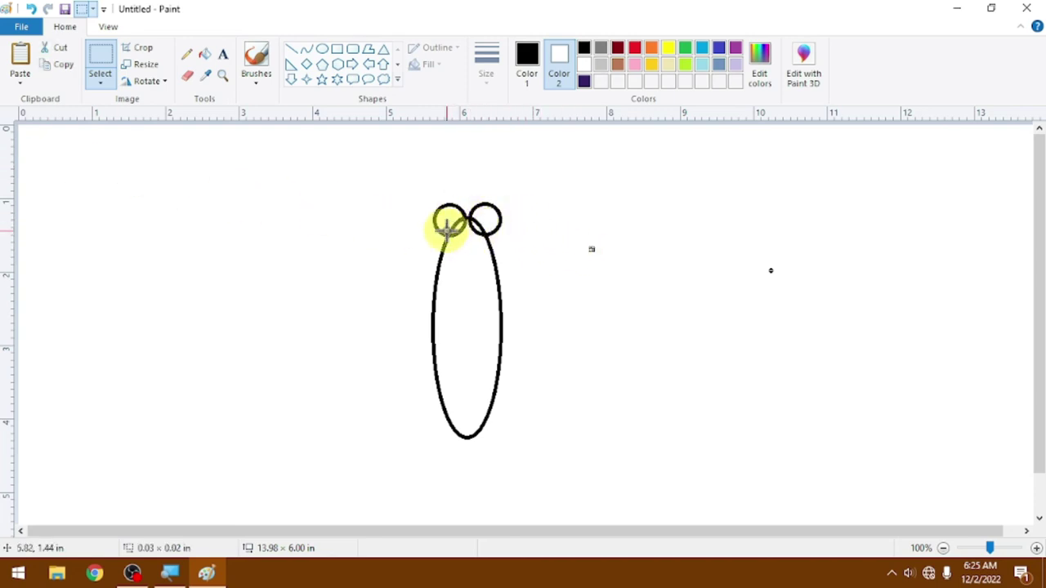
Erase the parts of the ellipse's outline that lie inside the two small circles.
{"action": "left_click", "coordinate": [189, 78]}
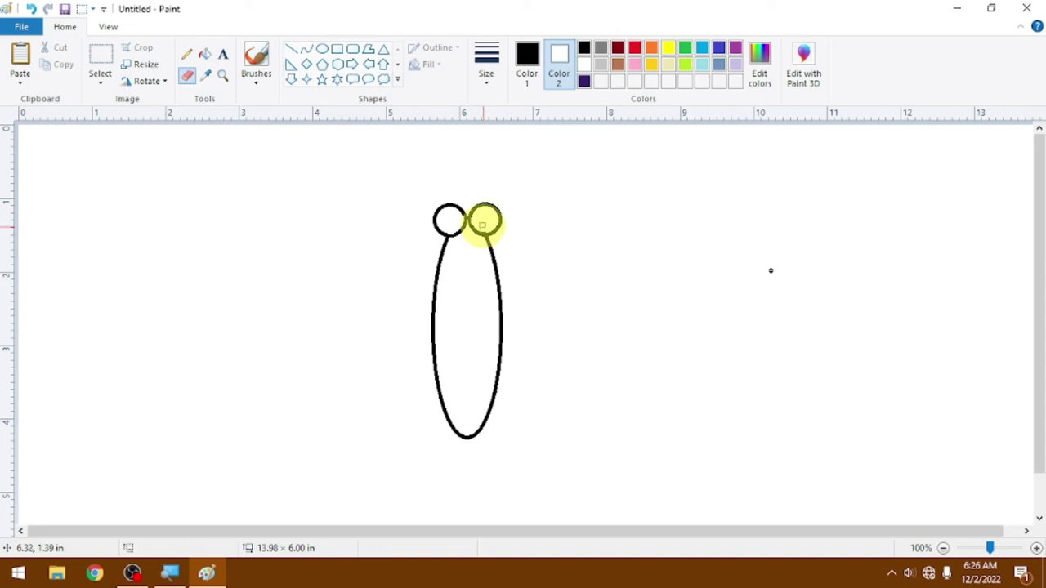
{"action": "mouse_move", "coordinate": [481, 221]}
{"action": "left_mouse_down"}
{"action": "mouse_move", "coordinate": [452, 217]}
{"action": "mouse_move", "coordinate": [458, 231]}
{"action": "left_mouse_up"}
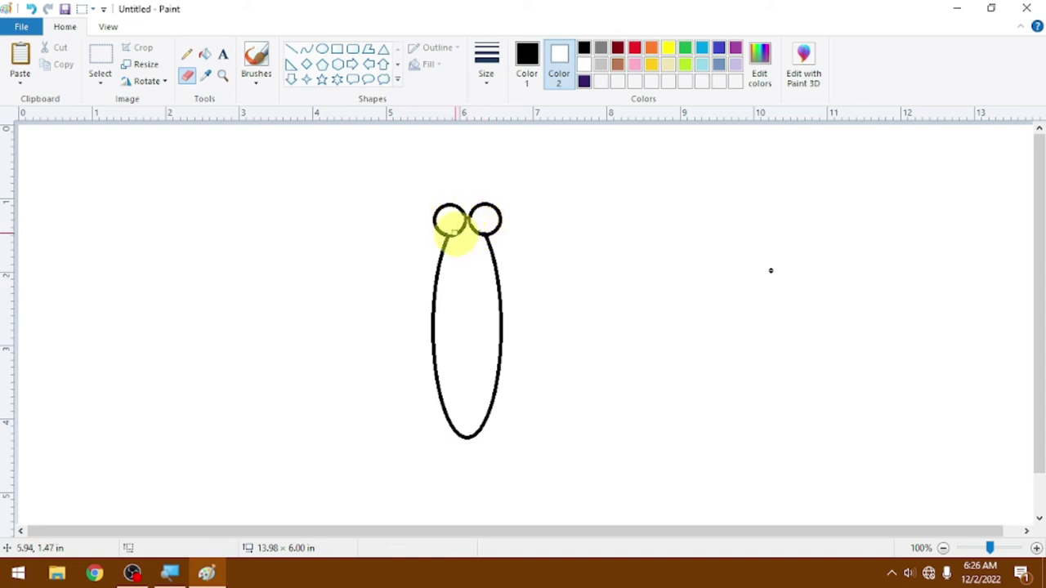
Draw a small pupil ellipse, about 0.14 × 0.11 in, inside each of the two eye circles.
{"action": "left_click", "coordinate": [322, 49]}
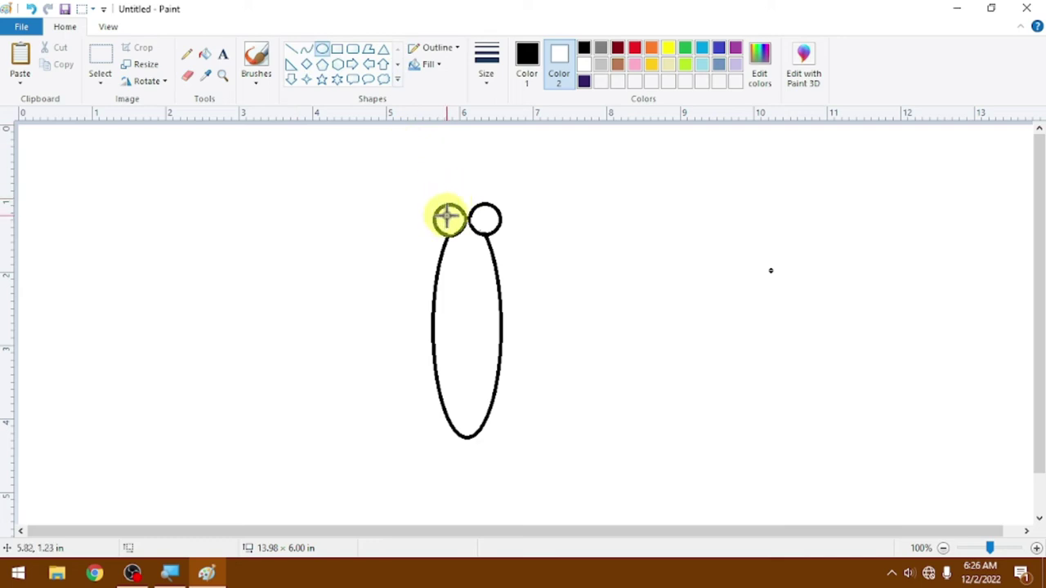
{"action": "mouse_move", "coordinate": [444, 216]}
{"action": "left_mouse_down"}
{"action": "mouse_move", "coordinate": [454, 225]}
{"action": "mouse_move", "coordinate": [487, 221]}
{"action": "left_mouse_up"}
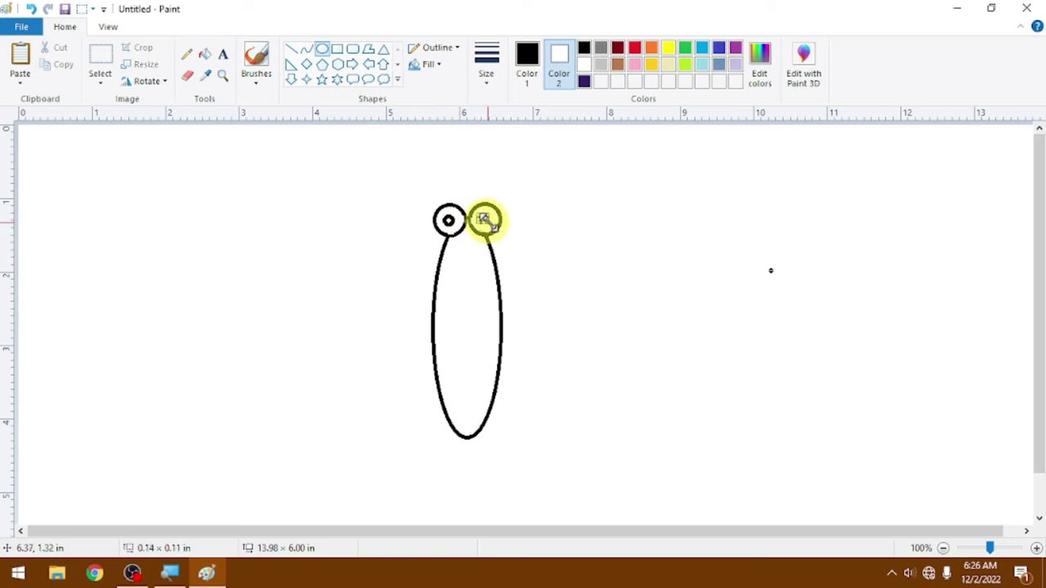
{"action": "left_click", "coordinate": [565, 231]}
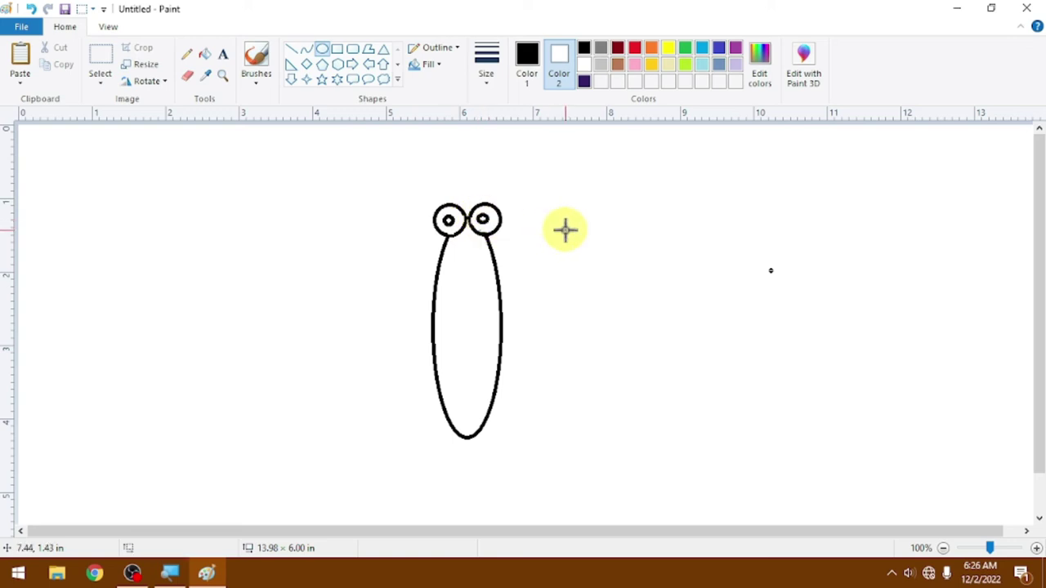
Draw two straight antenna lines slanting up and outward from the tops of the left and right eyes.
{"action": "left_click", "coordinate": [293, 51]}
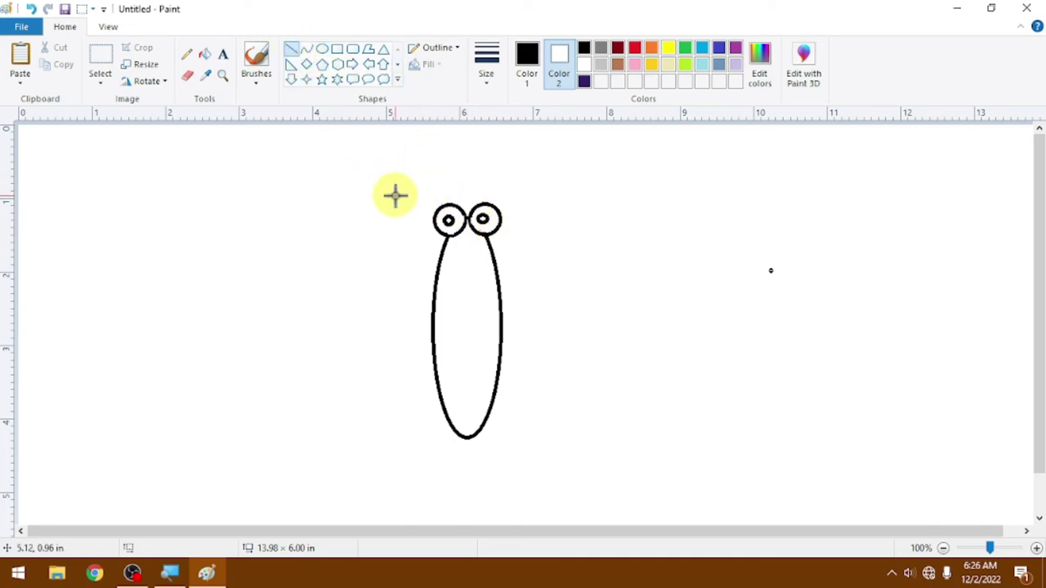
{"action": "left_click_drag", "start_coordinate": [437, 210], "coordinate": [392, 163]}
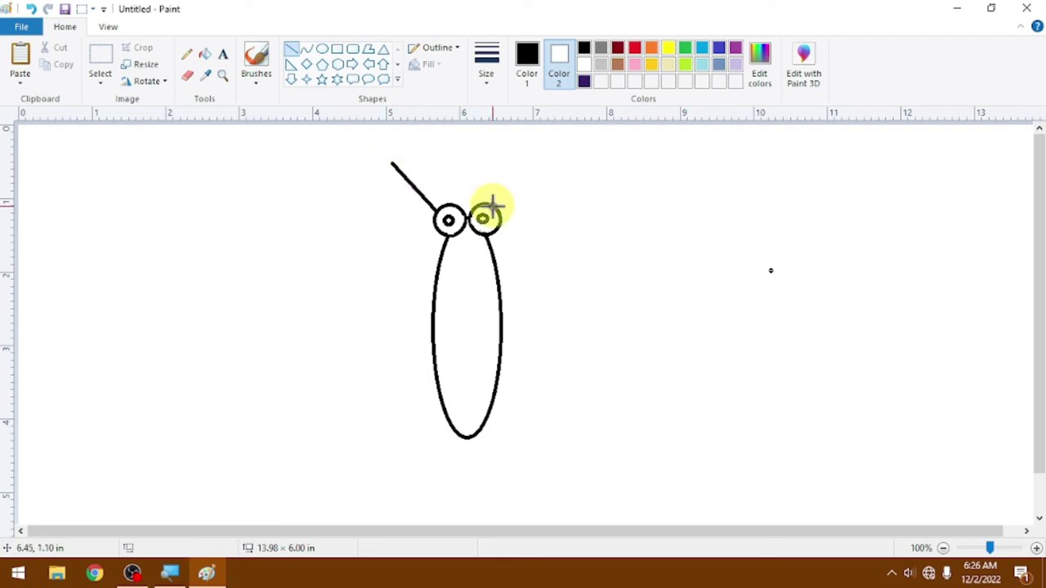
{"action": "left_click_drag", "start_coordinate": [496, 207], "coordinate": [529, 161]}
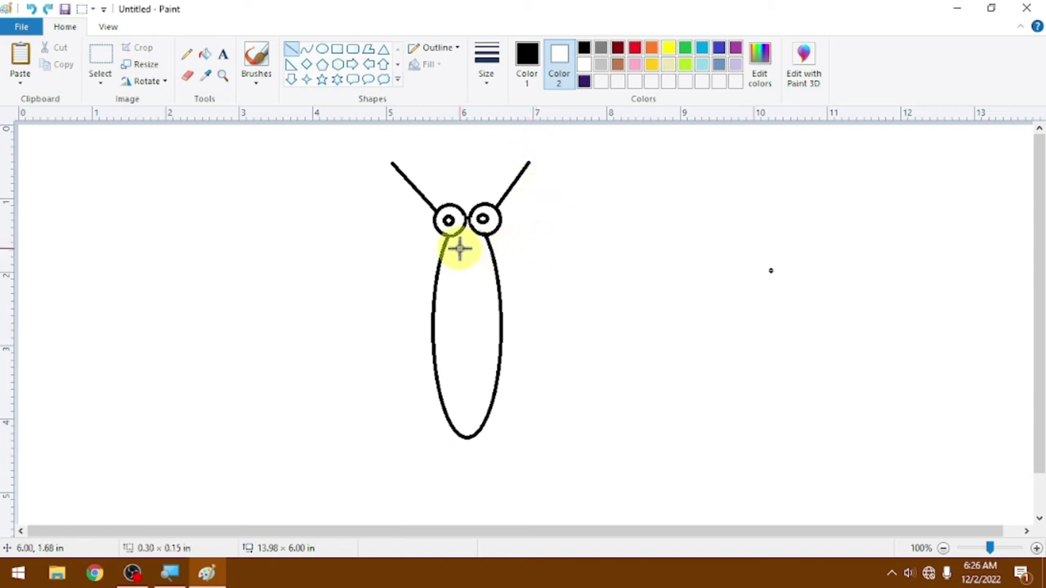
Draw a flat mouth ellipse about 0.5 in wide on the body just below the eyes and deselect it.
{"action": "left_click", "coordinate": [323, 49]}
{"action": "left_click_drag", "start_coordinate": [450, 240], "coordinate": [489, 253]}
{"action": "left_click", "coordinate": [554, 254]}
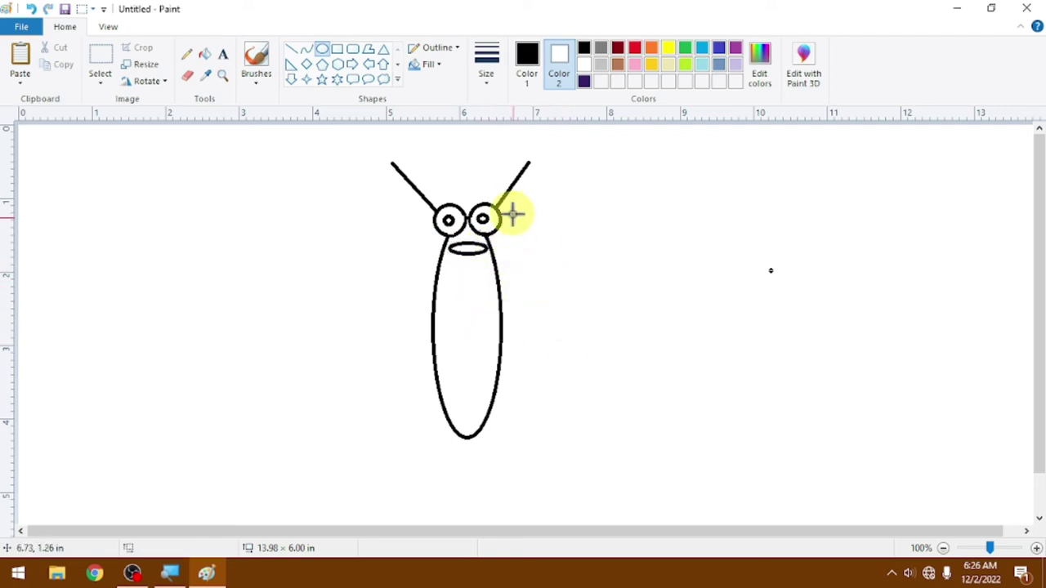
Draw a heart about 1.5 in wide in the empty area left of the body, then select and copy it.
{"action": "left_click", "coordinate": [398, 83]}
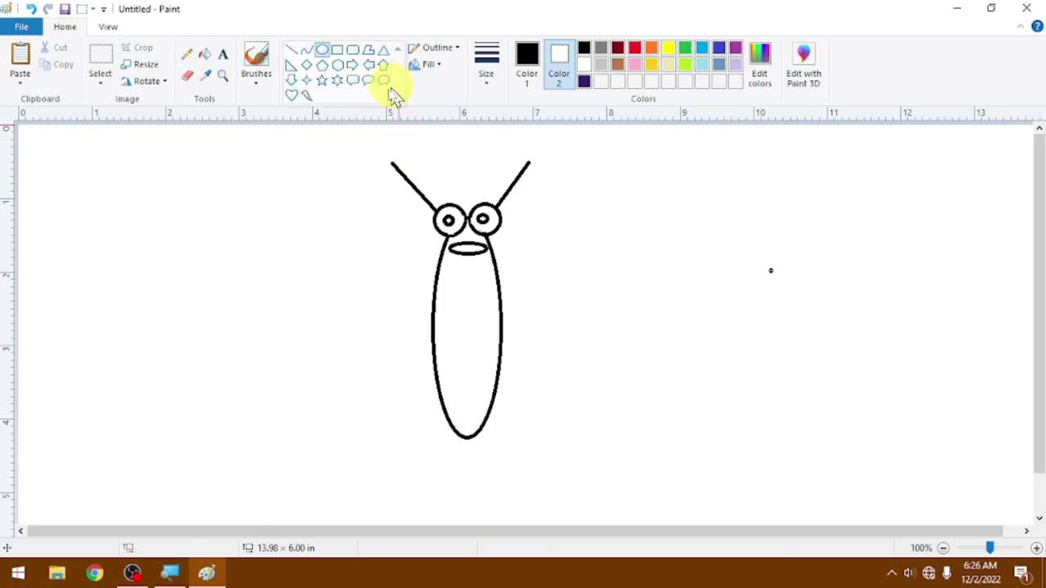
{"action": "left_click", "coordinate": [293, 95]}
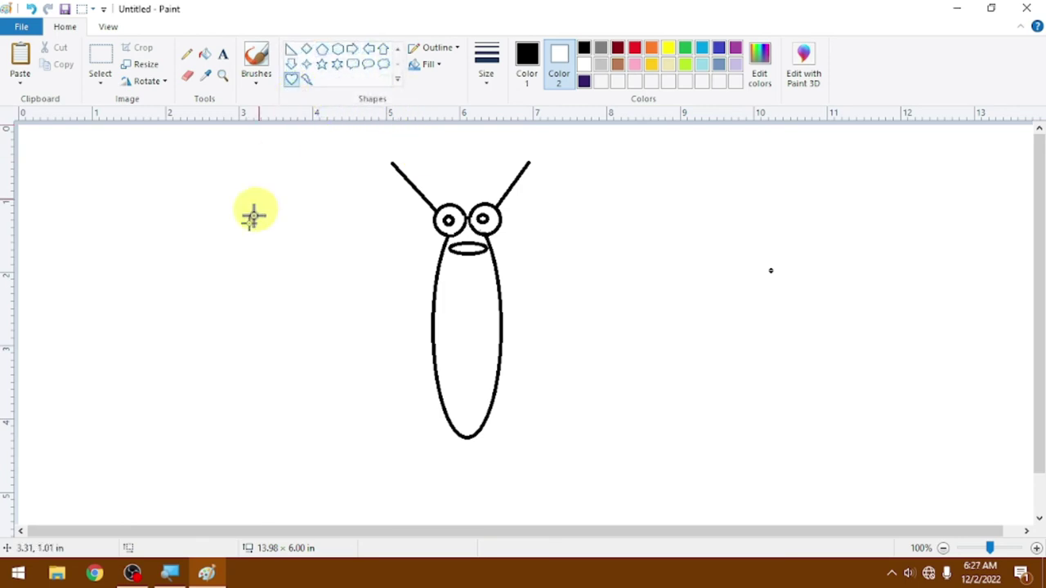
{"action": "left_click_drag", "start_coordinate": [115, 258], "coordinate": [227, 367]}
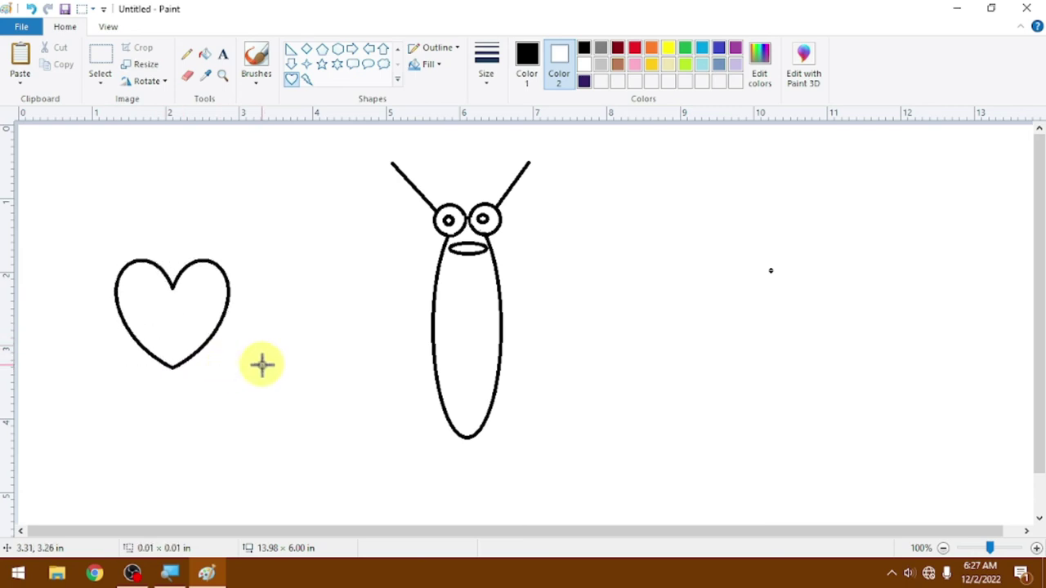
{"action": "left_click", "coordinate": [105, 58]}
{"action": "left_click_drag", "start_coordinate": [98, 246], "coordinate": [261, 376]}
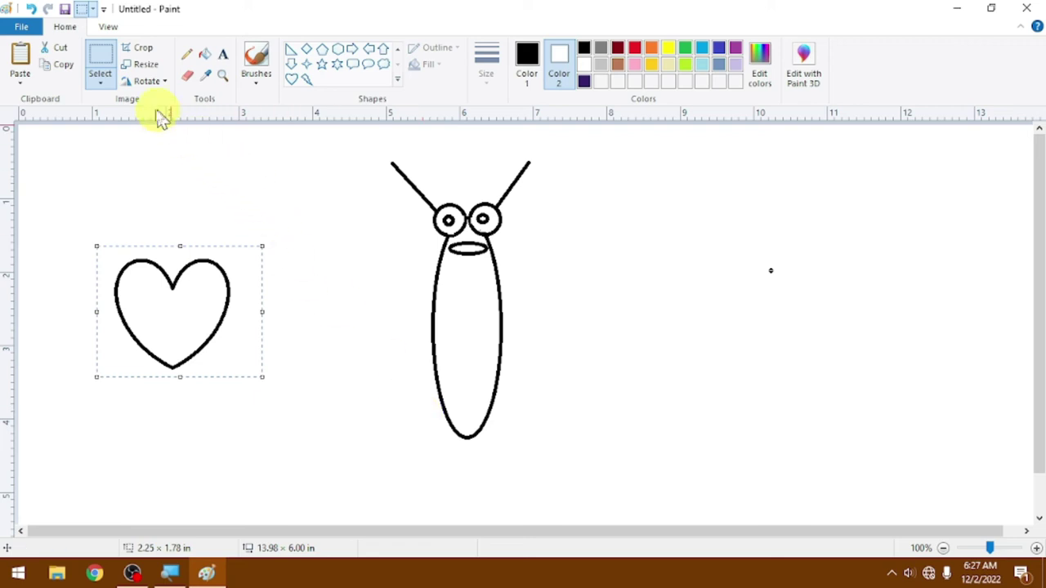
{"action": "left_click", "coordinate": [163, 81]}
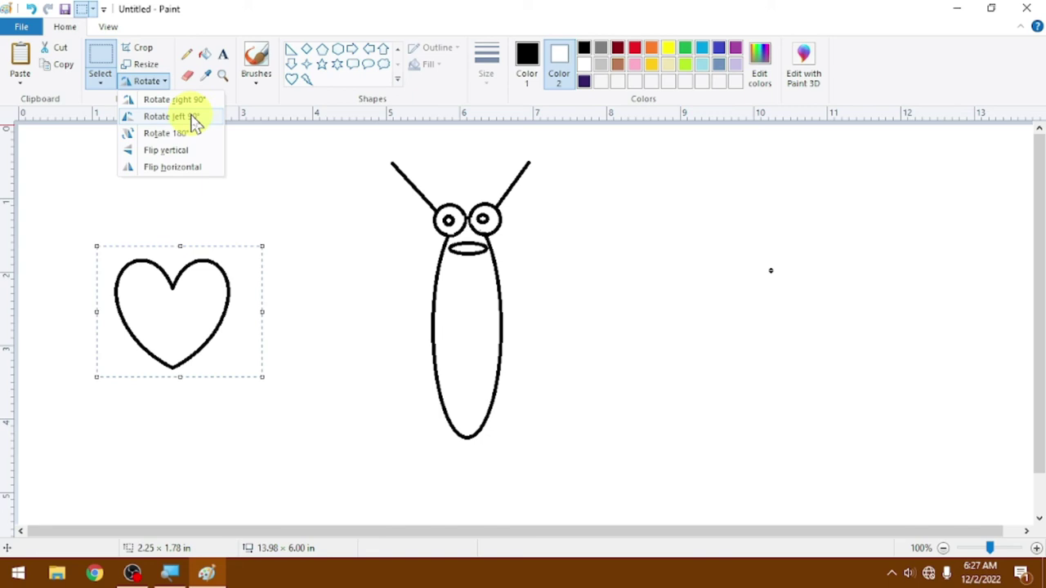
{"action": "left_click", "coordinate": [194, 116]}
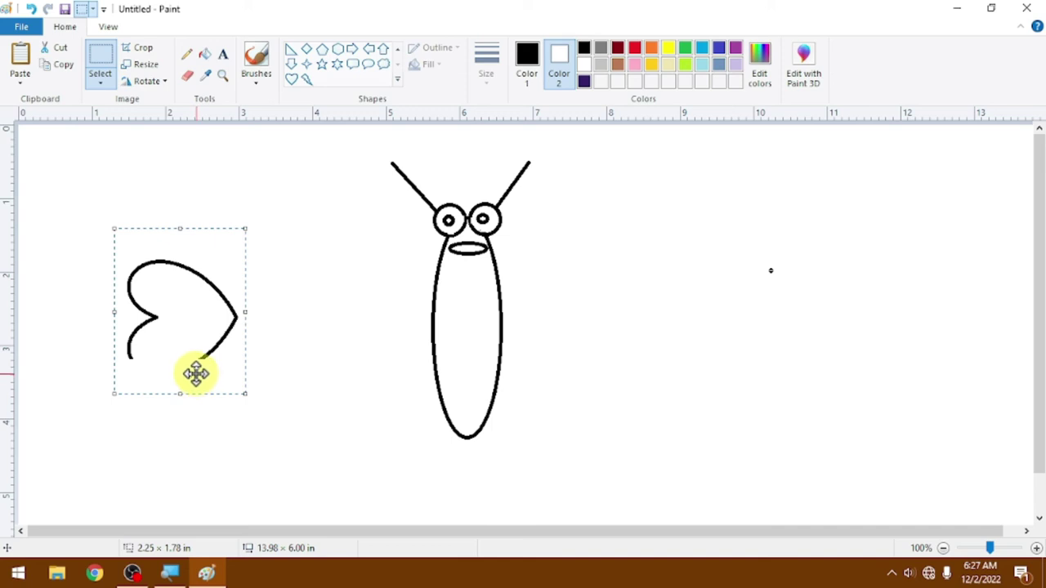
{"action": "key", "text": "ctrl+z"}
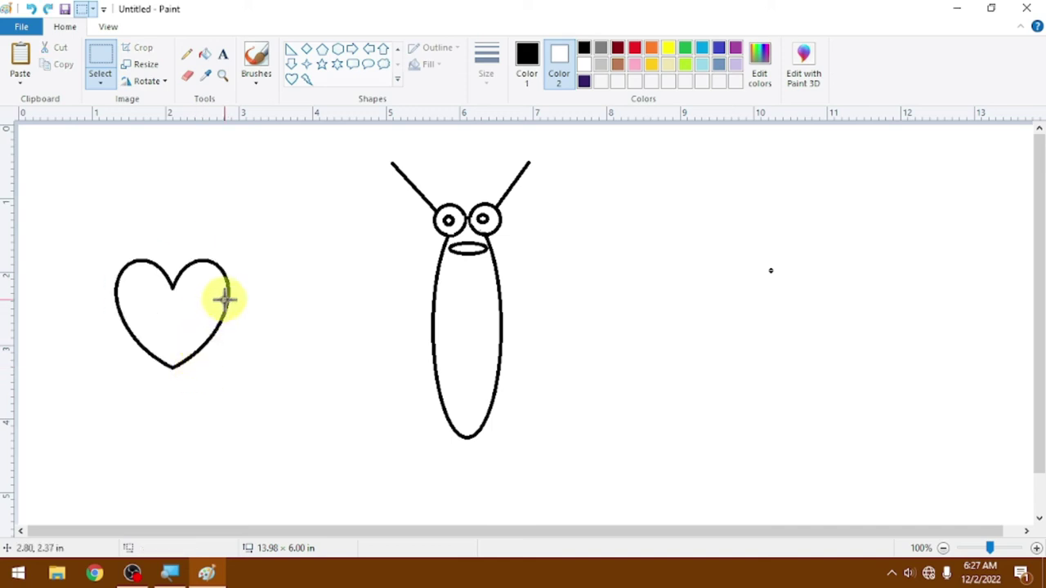
Select a wide area around the heart, rotate it left 90°, and place its tip against the body's left side as a wing.
{"action": "left_click_drag", "start_coordinate": [24, 210], "coordinate": [362, 478]}
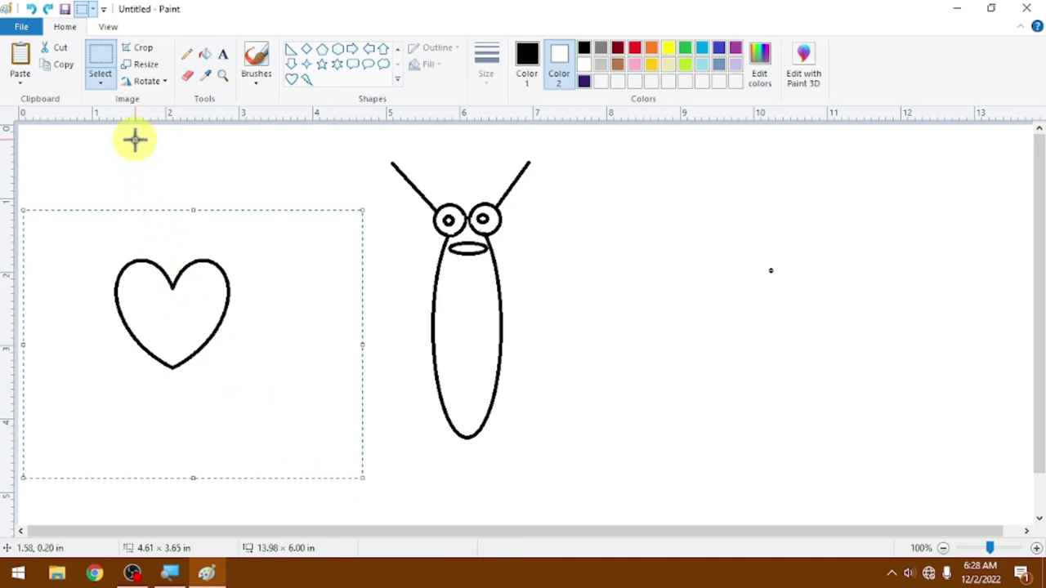
{"action": "left_click", "coordinate": [150, 82]}
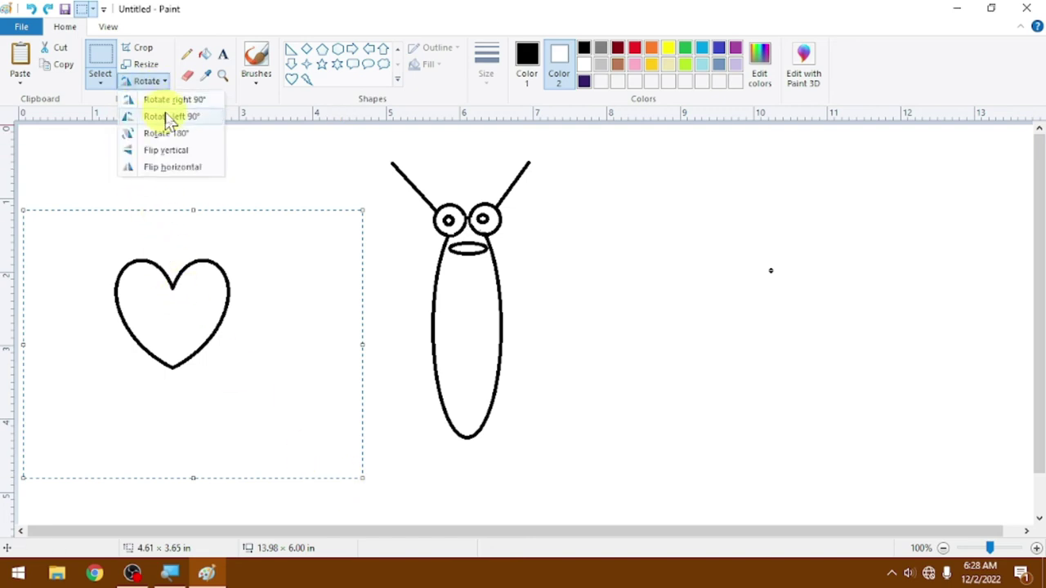
{"action": "left_click", "coordinate": [168, 118]}
{"action": "left_click_drag", "start_coordinate": [169, 365], "coordinate": [381, 327]}
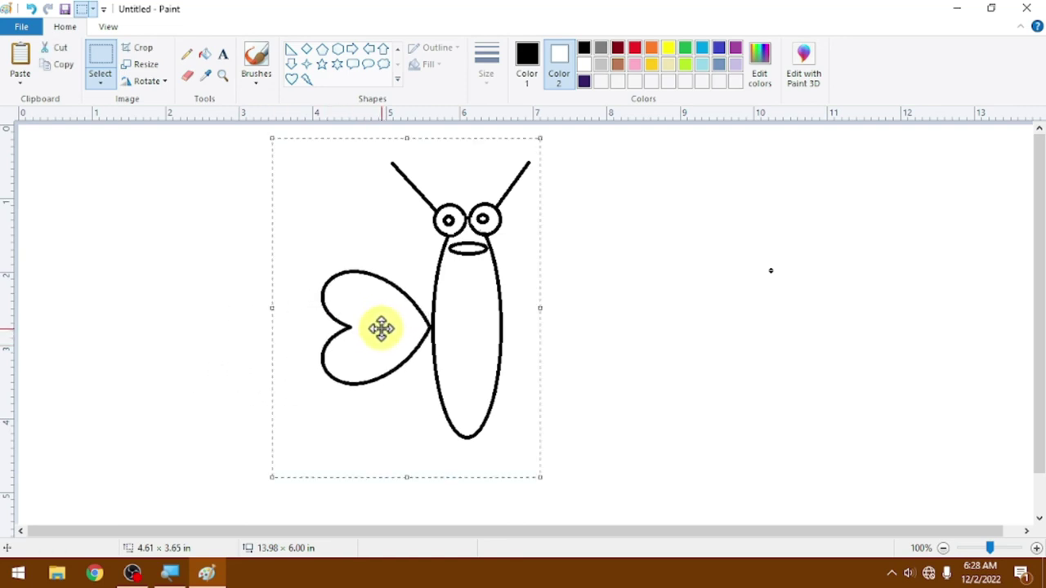
Paste the copied heart, move it into the empty area right of the body, and deselect it.
{"action": "left_click", "coordinate": [20, 59]}
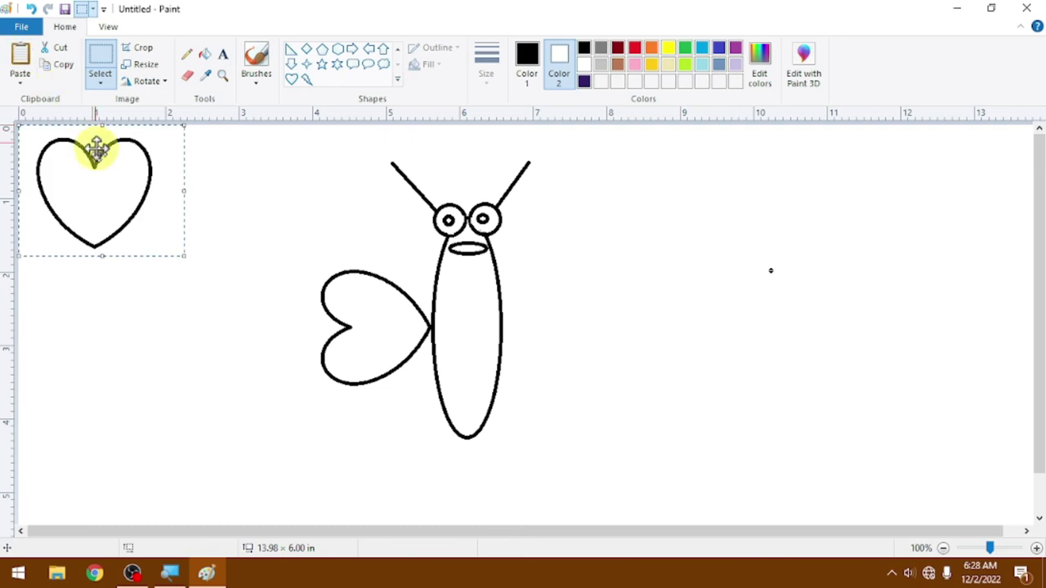
{"action": "left_click_drag", "start_coordinate": [107, 168], "coordinate": [659, 277]}
{"action": "left_click", "coordinate": [773, 299]}
Select the pasted heart, rotate it right 90°, place its tip against the body's right side, and deselect it.
{"action": "left_click_drag", "start_coordinate": [529, 197], "coordinate": [765, 467]}
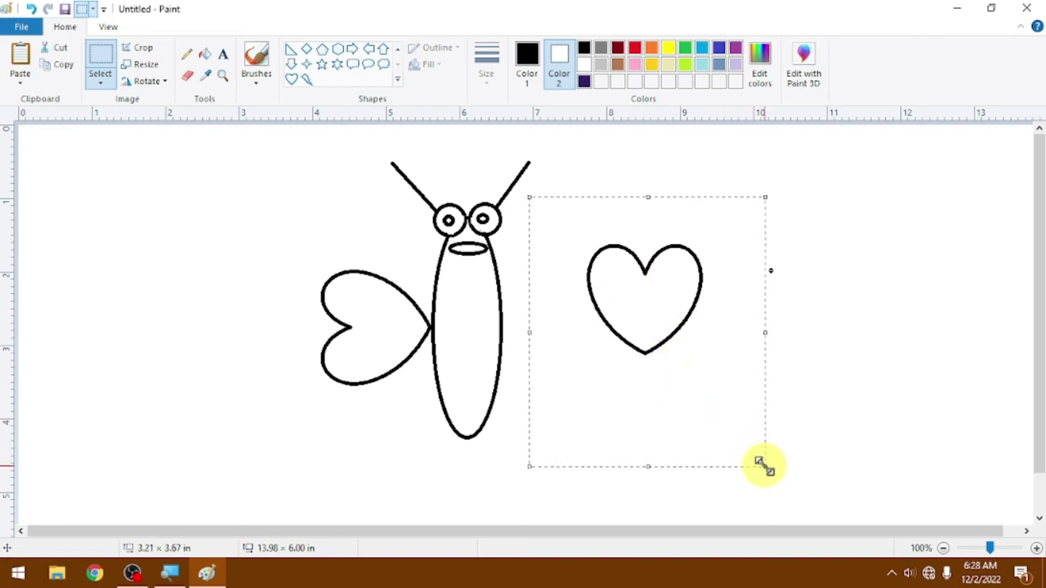
{"action": "left_click", "coordinate": [156, 81]}
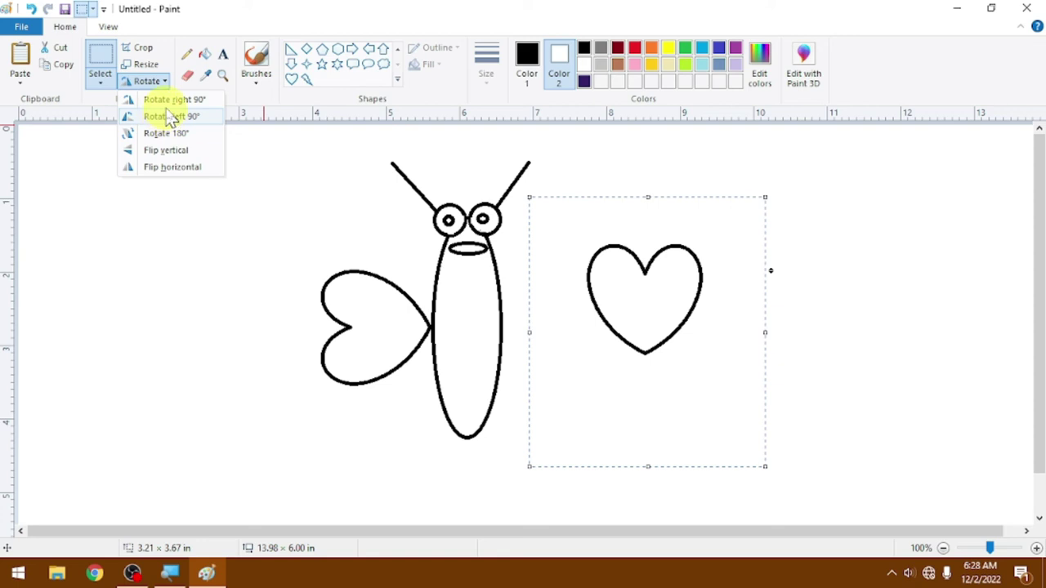
{"action": "left_click", "coordinate": [168, 100]}
{"action": "left_click_drag", "start_coordinate": [673, 315], "coordinate": [553, 319]}
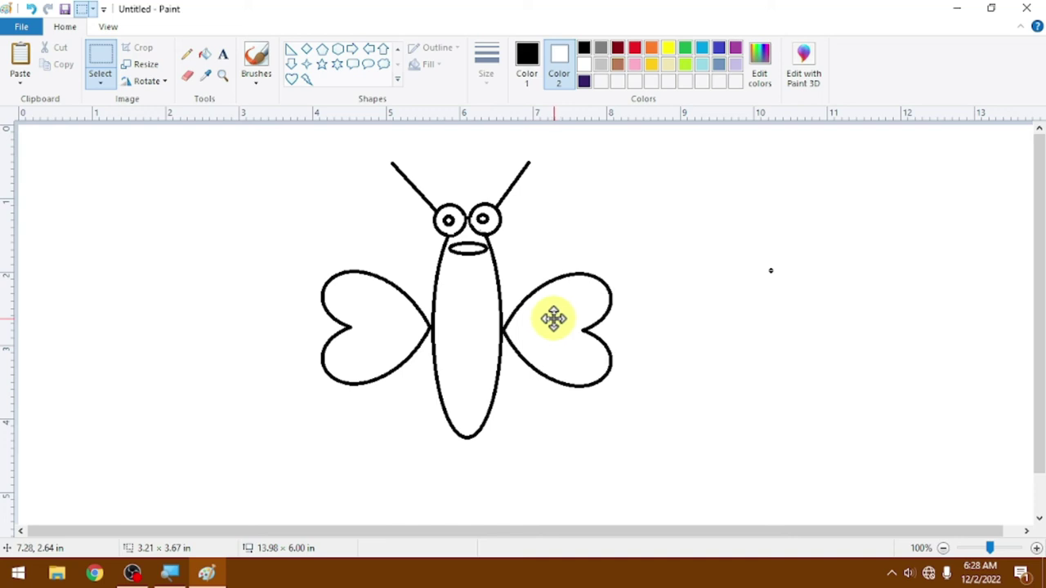
{"action": "left_click", "coordinate": [678, 323]}
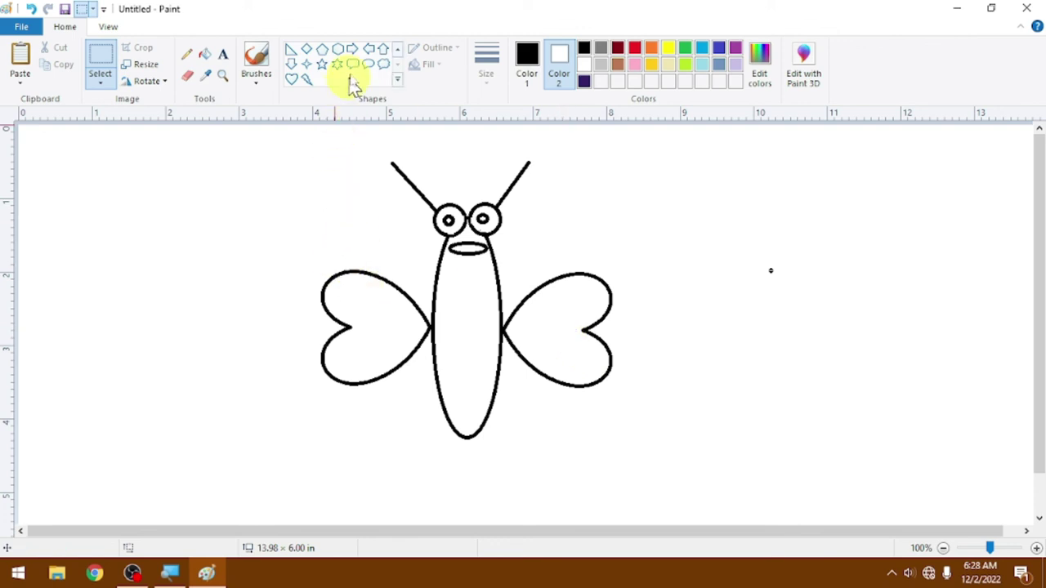
Draw two circles about 0.4 in across in each wing, one in each outer lobe.
{"action": "left_click", "coordinate": [398, 50]}
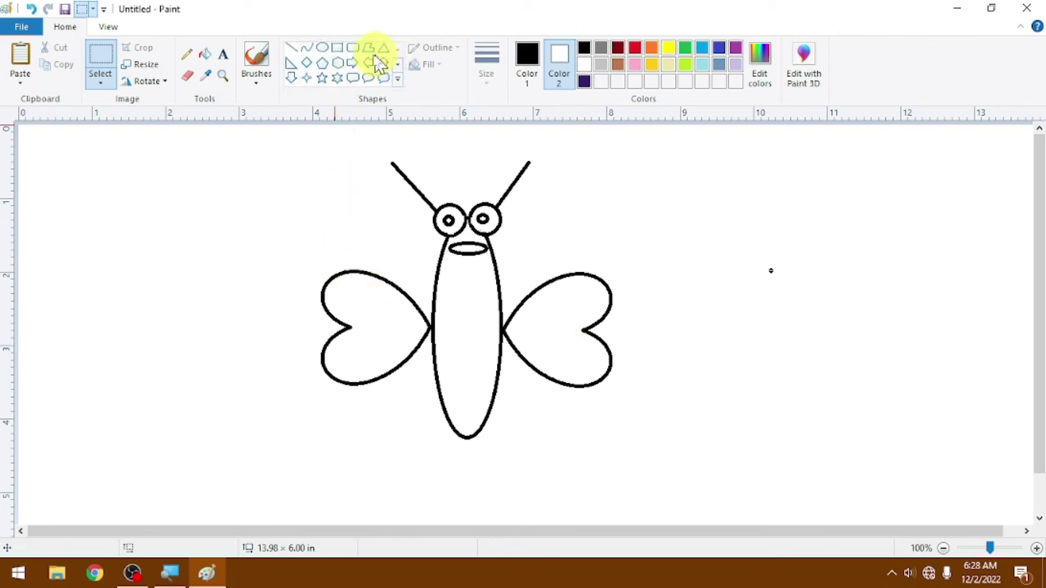
{"action": "left_click", "coordinate": [323, 49]}
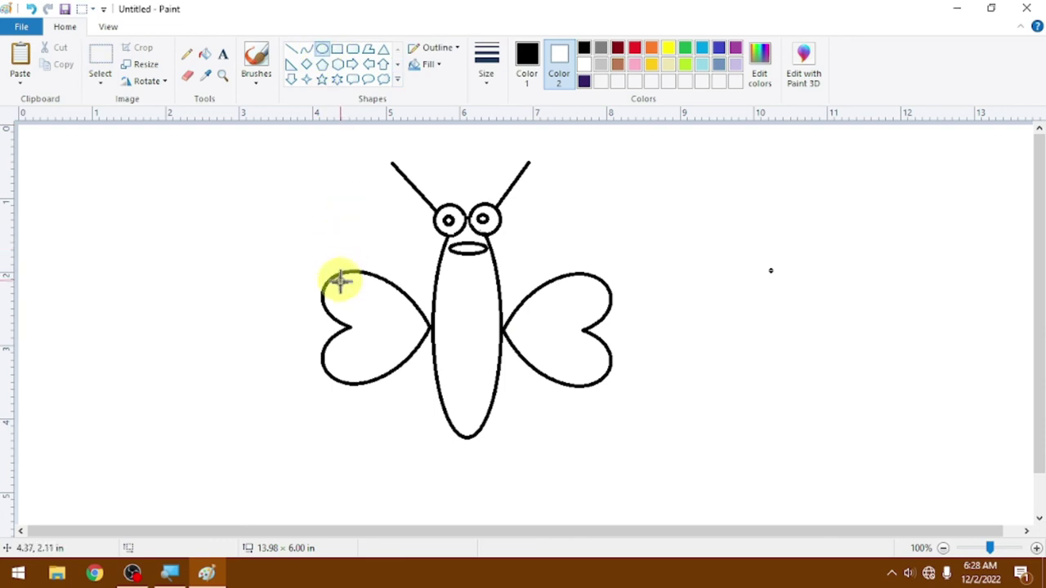
{"action": "mouse_move", "coordinate": [338, 287]}
{"action": "left_mouse_down"}
{"action": "mouse_move", "coordinate": [365, 314]}
{"action": "mouse_move", "coordinate": [375, 373]}
{"action": "left_mouse_up"}
{"action": "left_click_drag", "start_coordinate": [553, 289], "coordinate": [584, 372]}
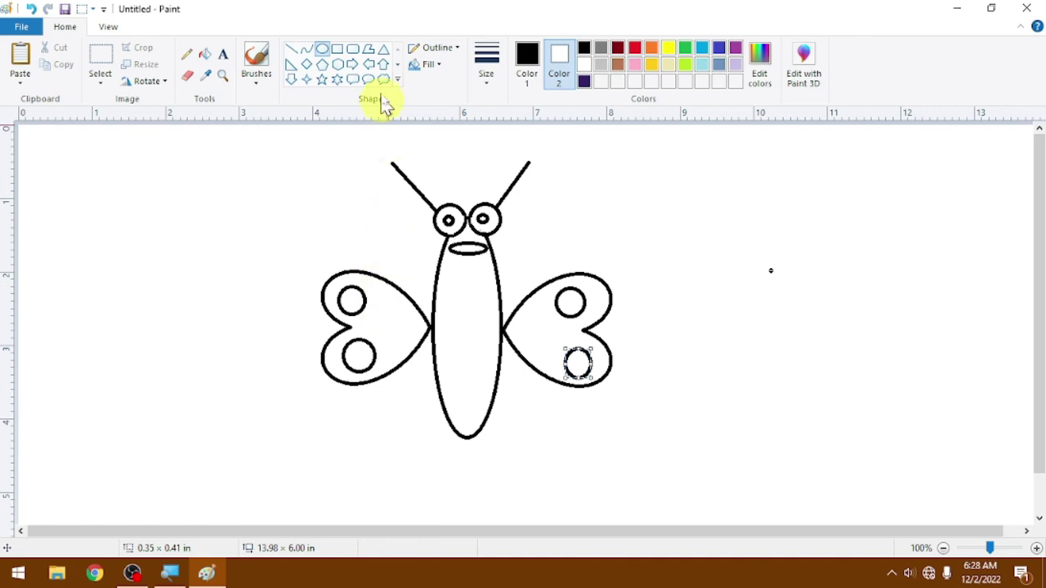
Draw a small five-point star in each wing, between the circles and the body.
{"action": "left_click", "coordinate": [323, 80]}
{"action": "left_click_drag", "start_coordinate": [377, 306], "coordinate": [411, 335]}
{"action": "left_click_drag", "start_coordinate": [527, 315], "coordinate": [549, 352]}
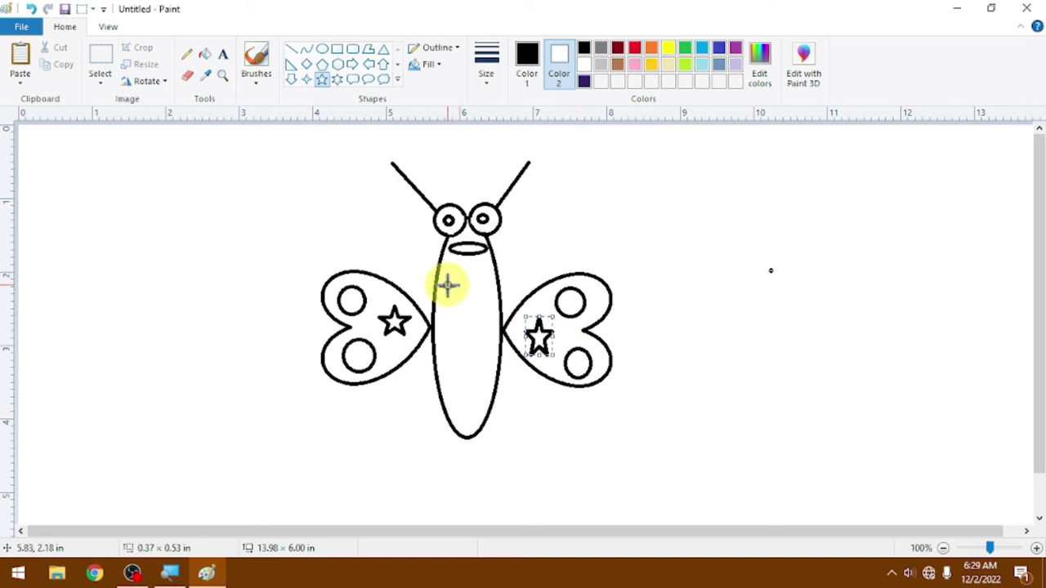
Draw two diagonal lines across the body, sloping down to the right, to divide it into three sections.
{"action": "left_click", "coordinate": [290, 50]}
{"action": "mouse_move", "coordinate": [435, 271]}
{"action": "left_mouse_down"}
{"action": "mouse_move", "coordinate": [478, 286]}
{"action": "mouse_move", "coordinate": [500, 314]}
{"action": "left_mouse_up"}
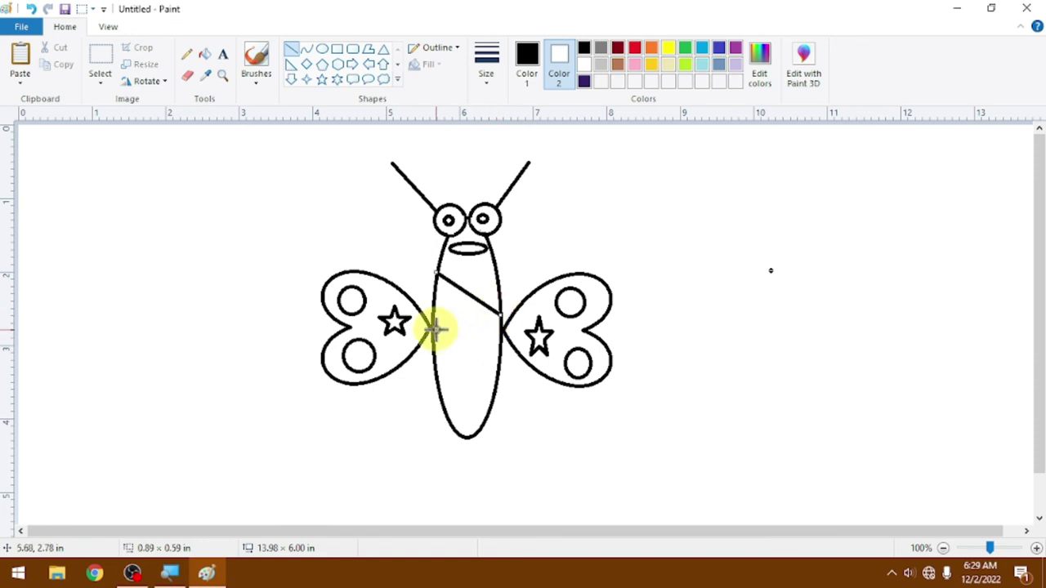
{"action": "left_click_drag", "start_coordinate": [434, 327], "coordinate": [490, 380]}
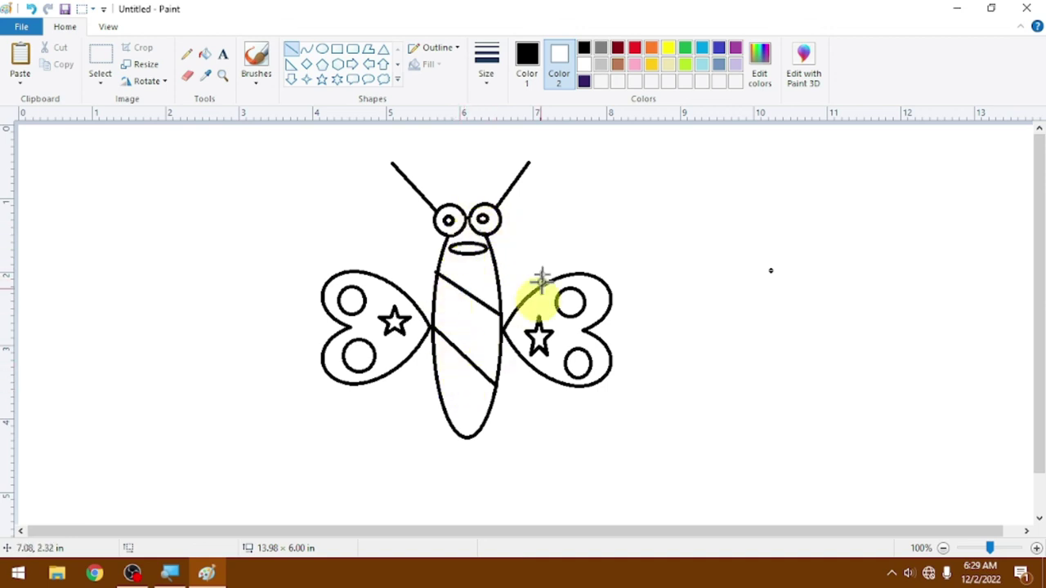
Fill both eye pupils with black.
{"action": "left_click", "coordinate": [532, 80]}
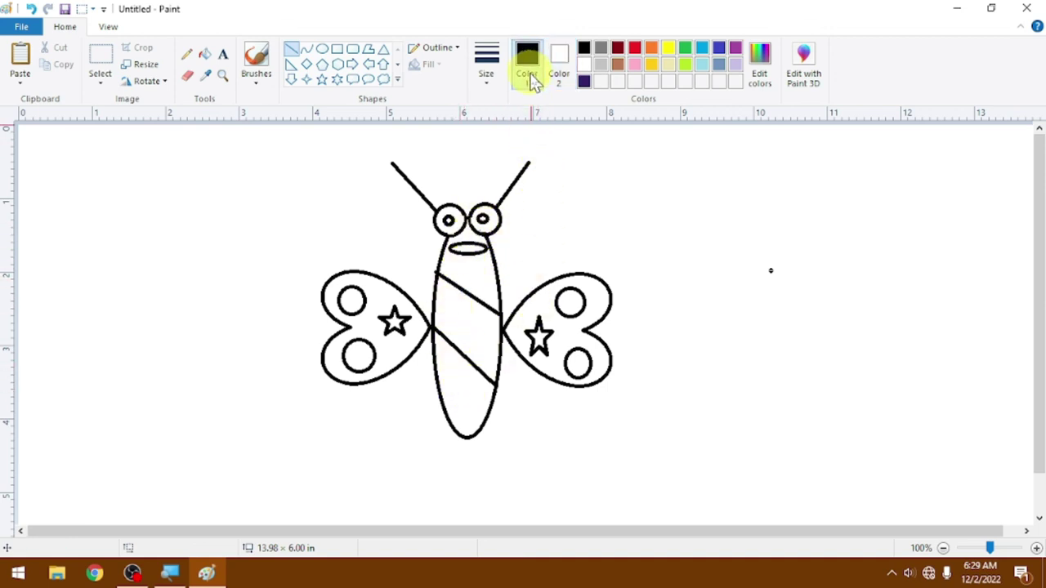
{"action": "left_click", "coordinate": [205, 54]}
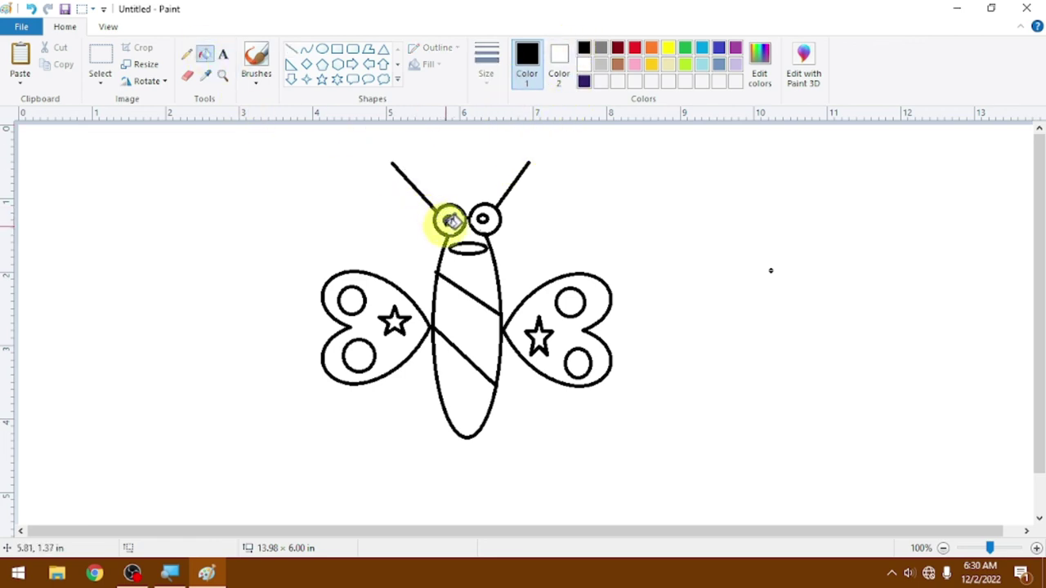
{"action": "left_click", "coordinate": [486, 218]}
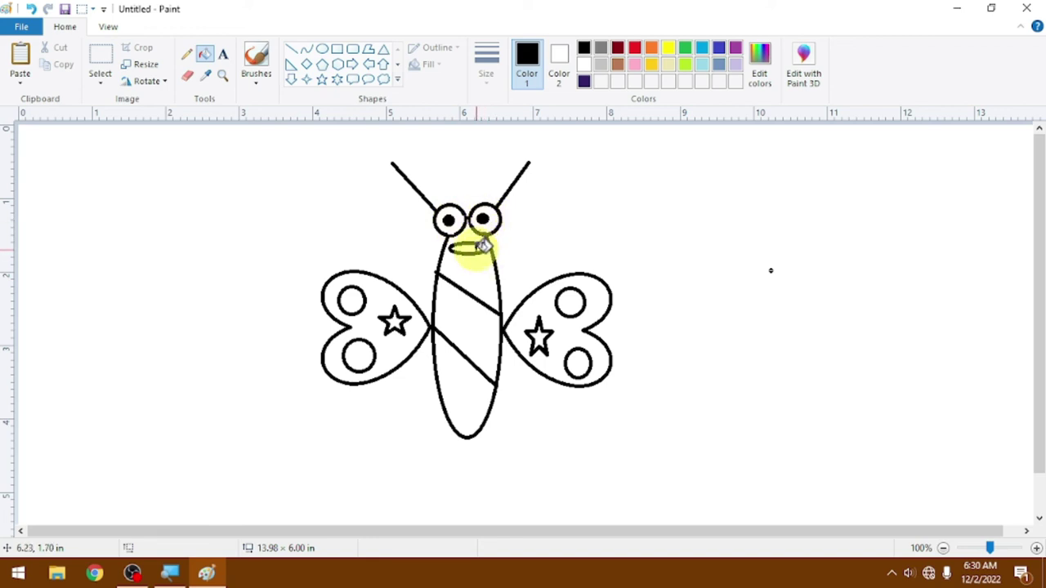
Fill the body's upper section with red, the middle section with pink, and the lower section with gold.
{"action": "left_click", "coordinate": [634, 49]}
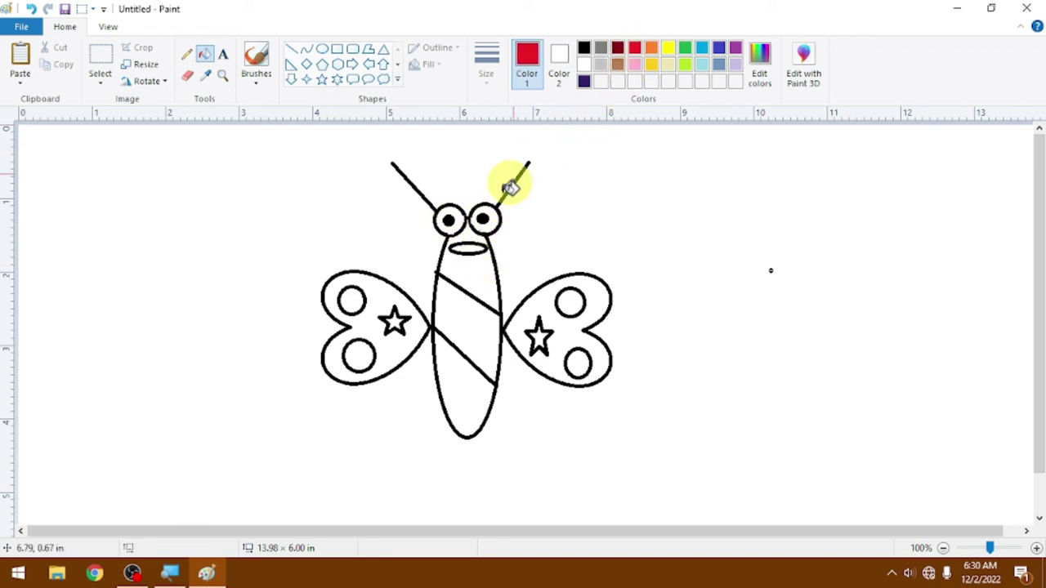
{"action": "left_click", "coordinate": [474, 274]}
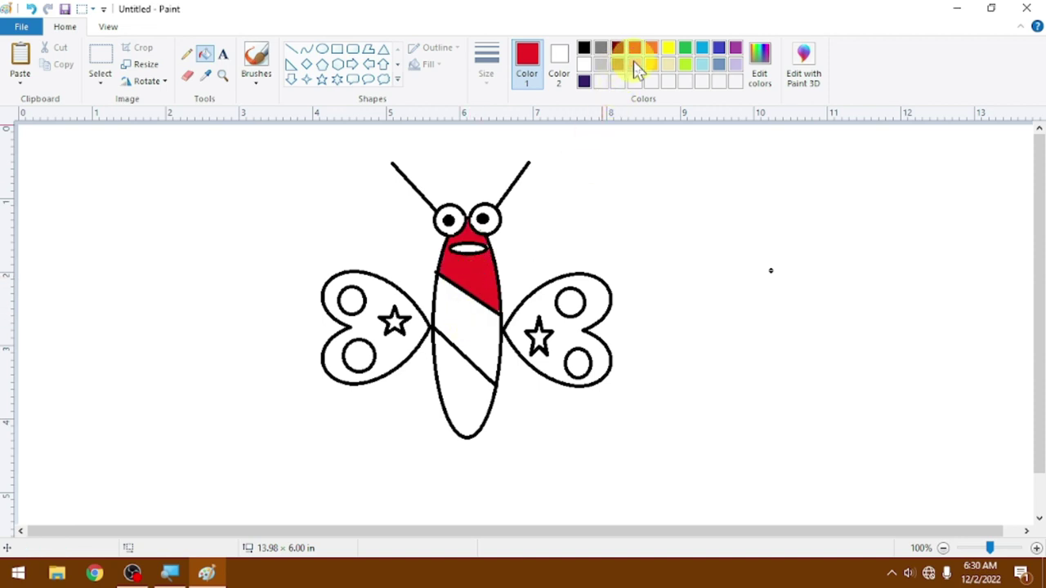
{"action": "left_click", "coordinate": [634, 64]}
{"action": "left_click", "coordinate": [487, 317]}
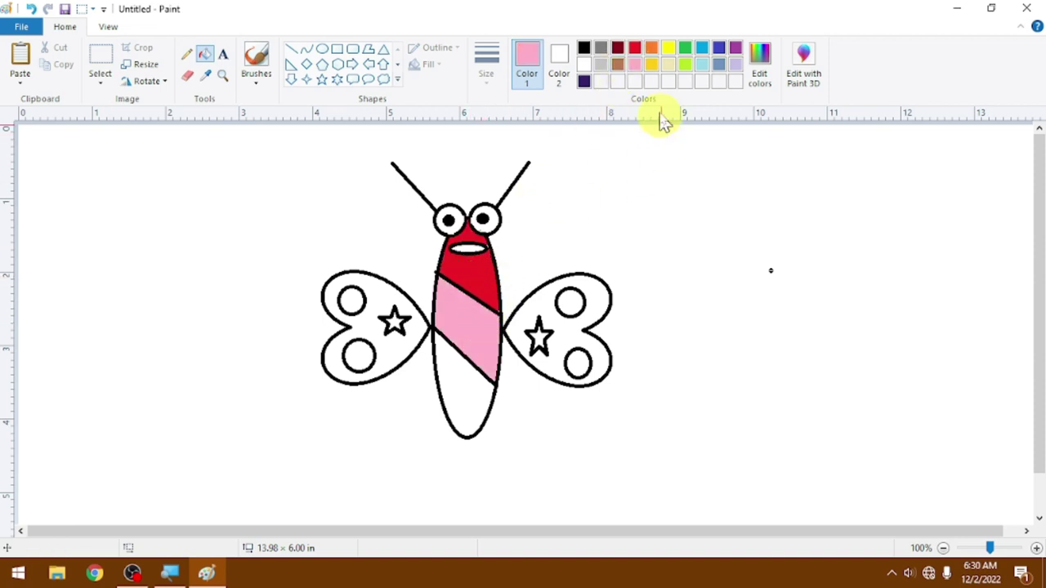
{"action": "left_click", "coordinate": [465, 404]}
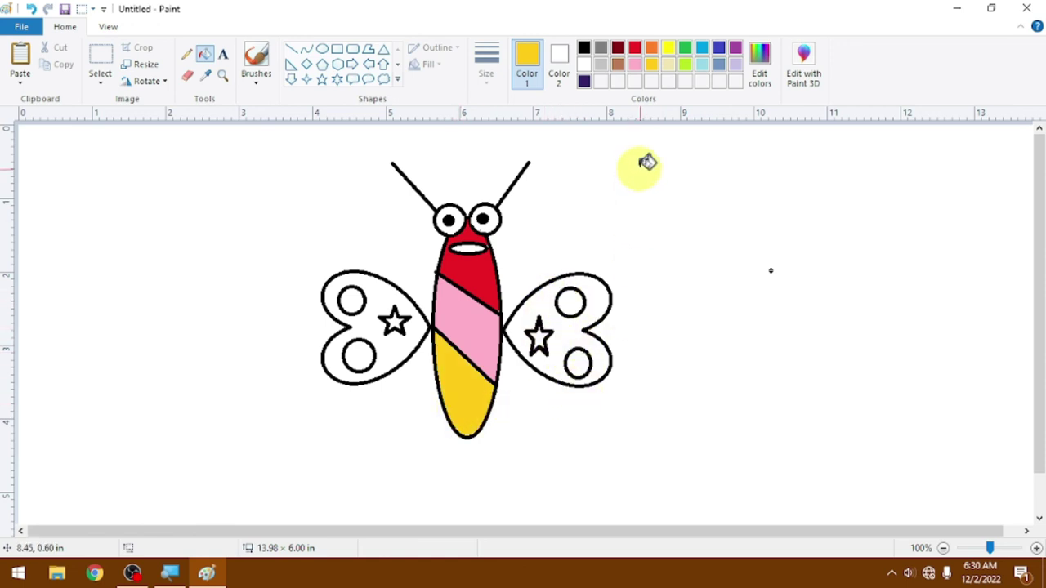
Fill both heart-shaped wings with pink, leaving their circles and stars white.
{"action": "left_click", "coordinate": [702, 64]}
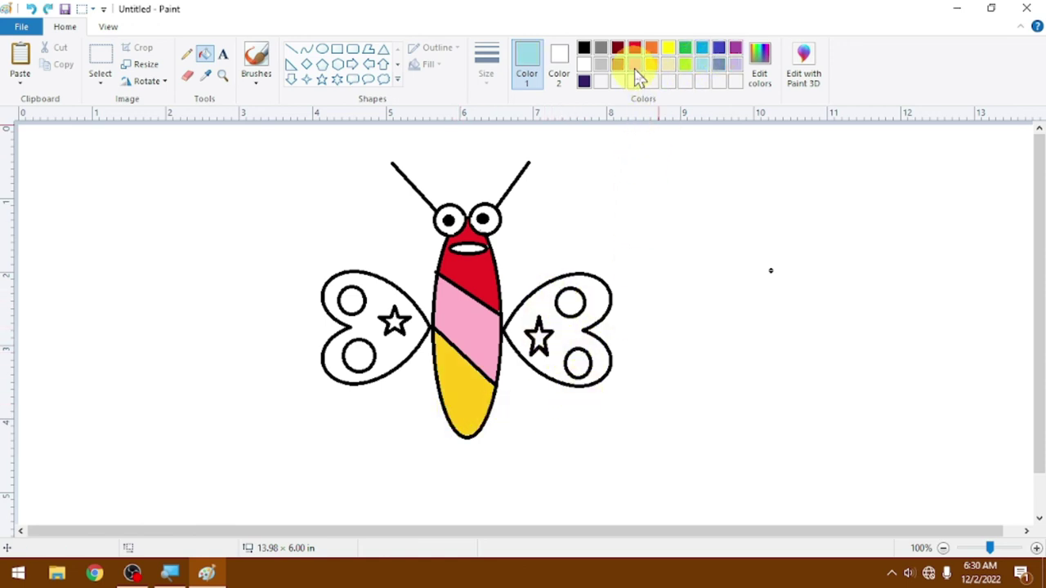
{"action": "left_click", "coordinate": [559, 334]}
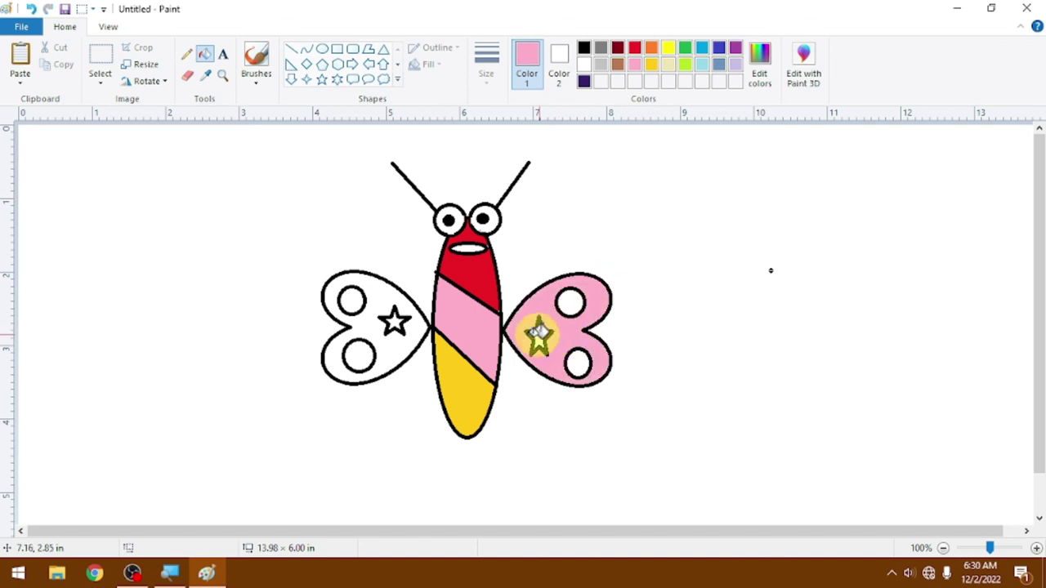
{"action": "left_click", "coordinate": [390, 304]}
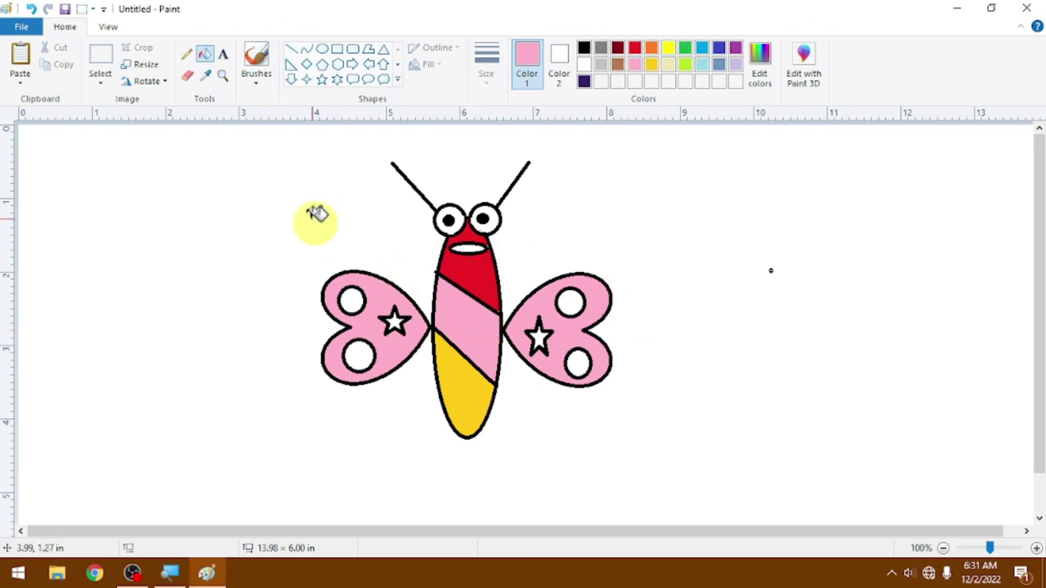
Select the whole butterfly, move it to the canvas's left edge, and place a full-size pasted copy in the right half of the canvas.
{"action": "left_click", "coordinate": [100, 69]}
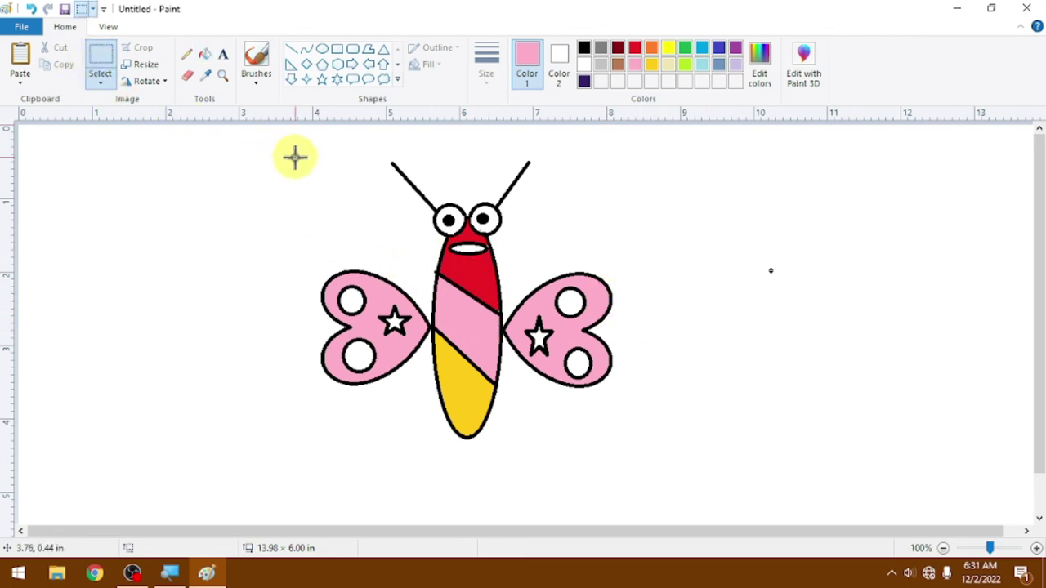
{"action": "left_click_drag", "start_coordinate": [290, 149], "coordinate": [666, 459]}
{"action": "left_click_drag", "start_coordinate": [496, 354], "coordinate": [223, 368]}
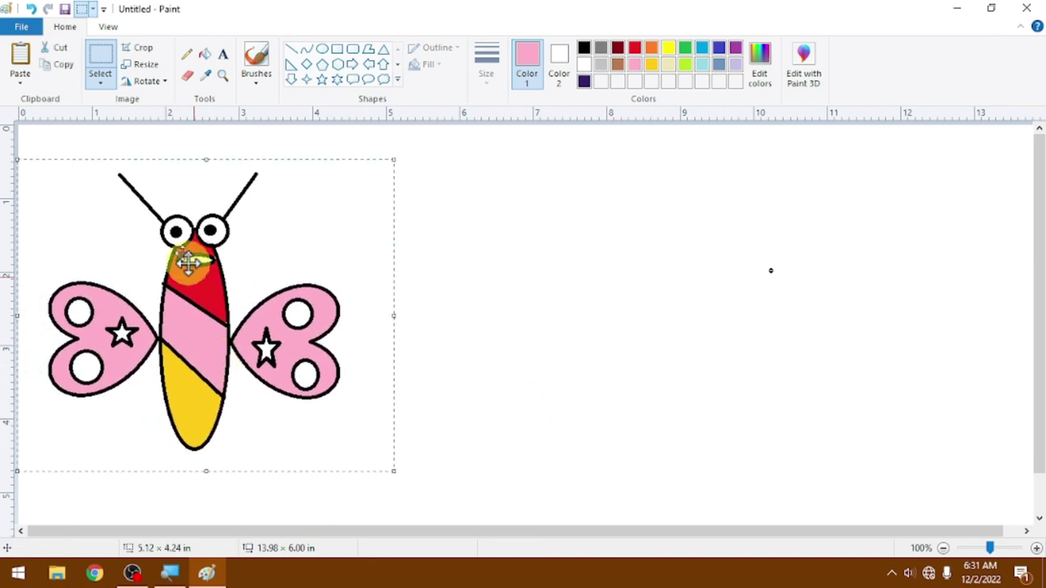
{"action": "left_click", "coordinate": [21, 62]}
{"action": "left_click_drag", "start_coordinate": [142, 245], "coordinate": [661, 323]}
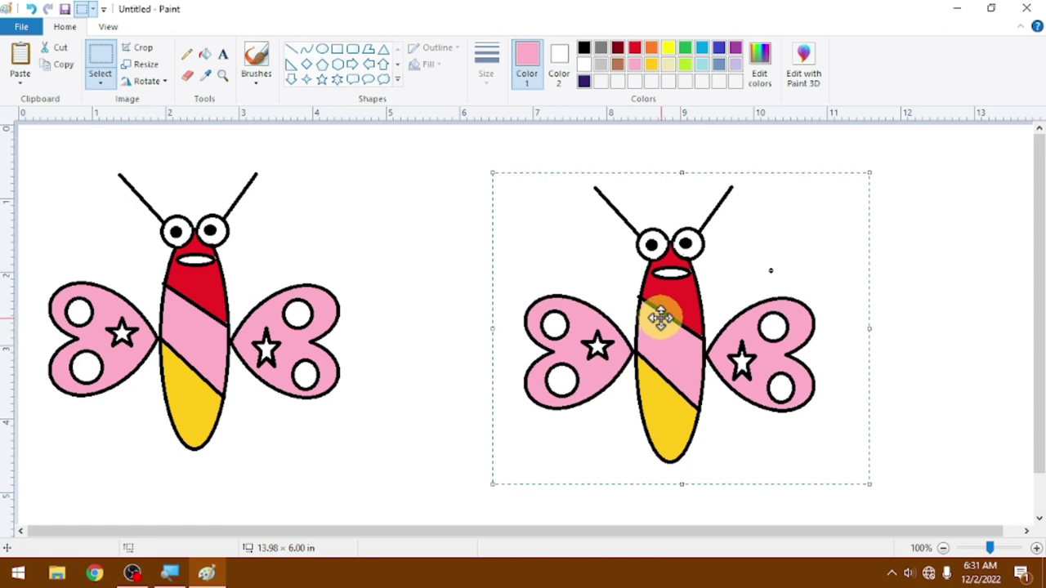
Paste another butterfly, shrink it to about 3.46 × 2.29 in, and place it in the upper gap between the two large ones.
{"action": "left_click", "coordinate": [24, 57]}
{"action": "left_click_drag", "start_coordinate": [194, 215], "coordinate": [319, 225]}
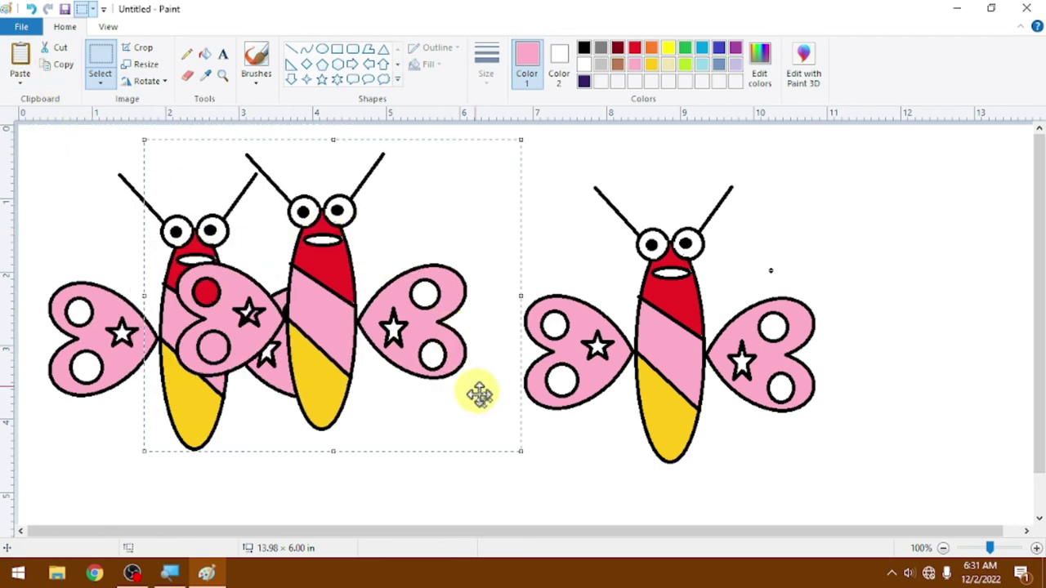
{"action": "left_click_drag", "start_coordinate": [520, 448], "coordinate": [398, 308]}
{"action": "left_click_drag", "start_coordinate": [248, 236], "coordinate": [429, 239]}
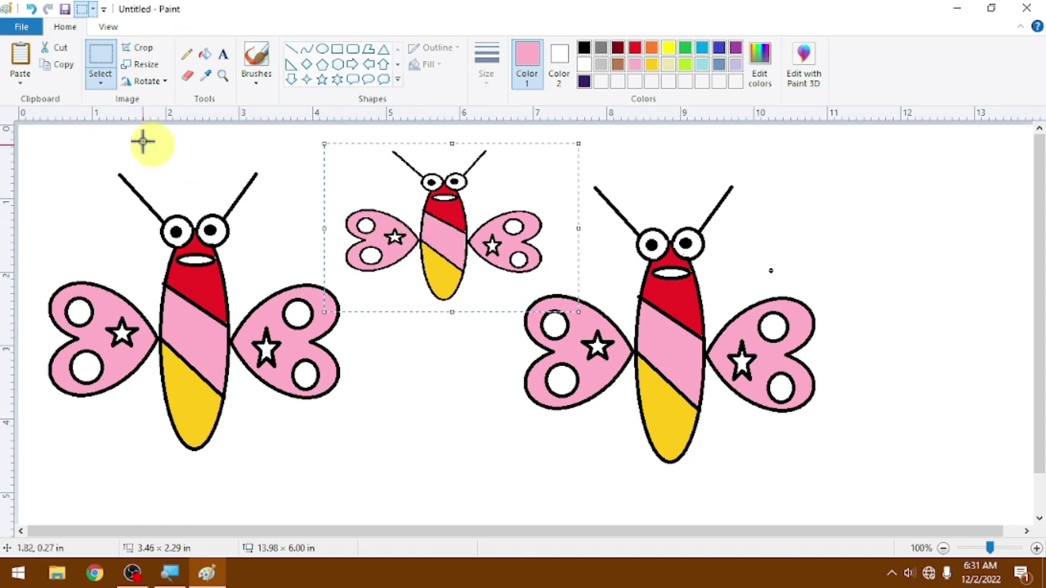
Paste one more butterfly, shrink it to about 3.62 × 2.75 in, and place it below the small one between the large butterflies.
{"action": "left_click", "coordinate": [19, 65]}
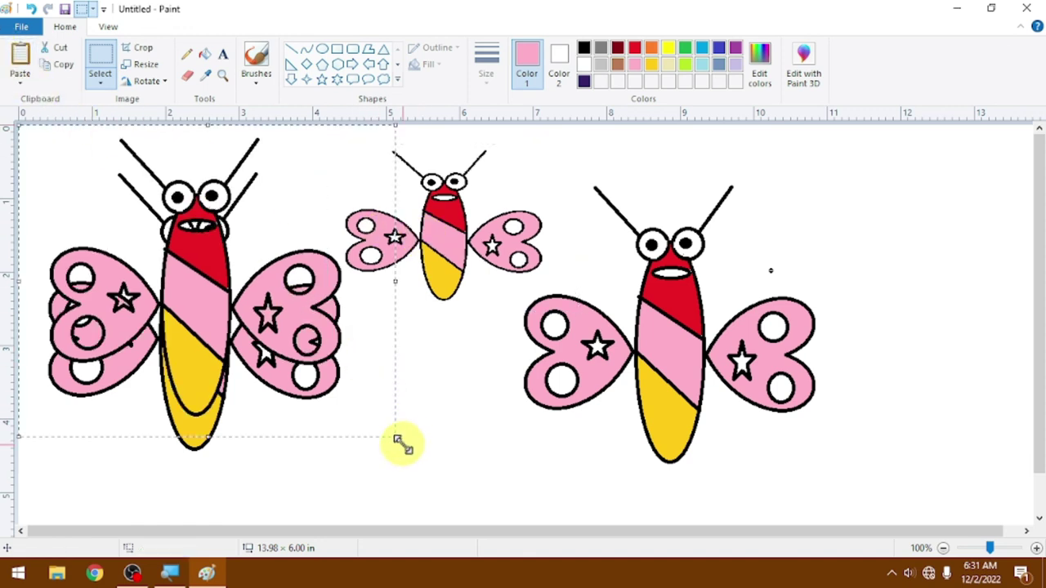
{"action": "left_click_drag", "start_coordinate": [395, 441], "coordinate": [292, 334]}
{"action": "left_click_drag", "start_coordinate": [199, 250], "coordinate": [441, 445]}
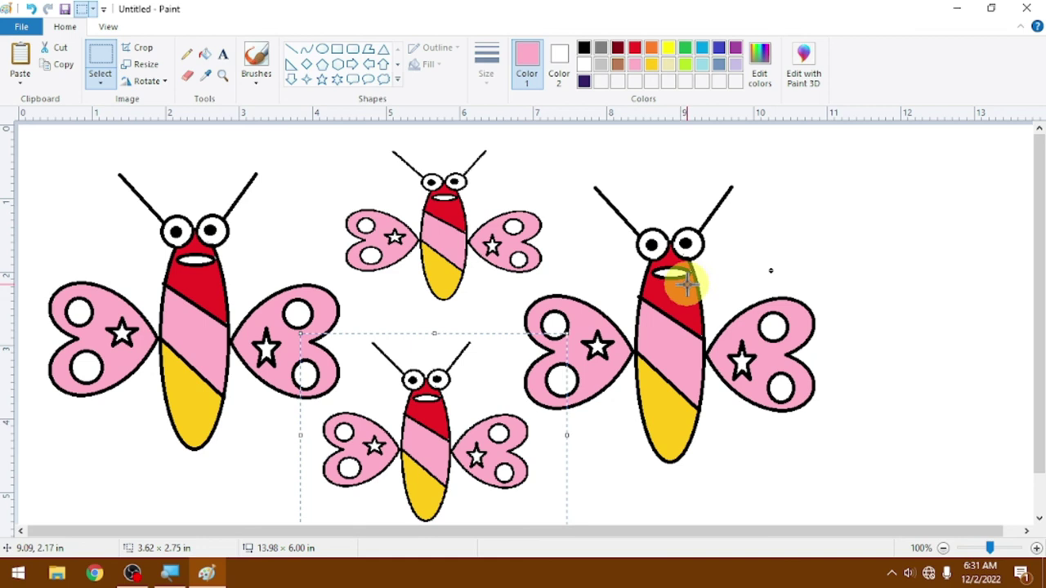
View the current desktop, then set the drawing as desktop background, saving it to the Desktop as the PNG file "butter fly".
{"action": "left_click", "coordinate": [957, 10]}
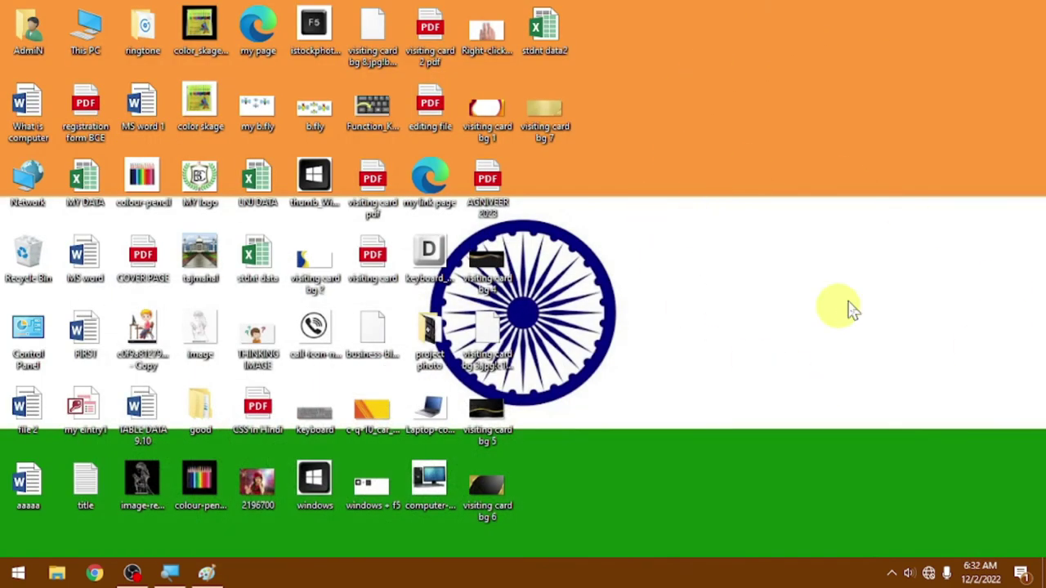
{"action": "left_click", "coordinate": [208, 574]}
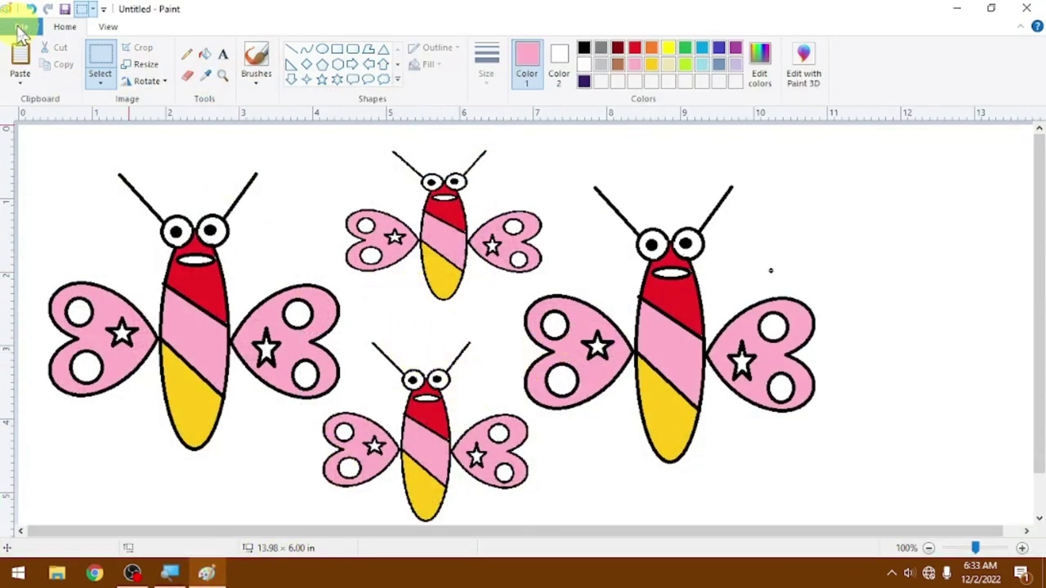
{"action": "left_click", "coordinate": [20, 31]}
{"action": "left_click", "coordinate": [69, 291]}
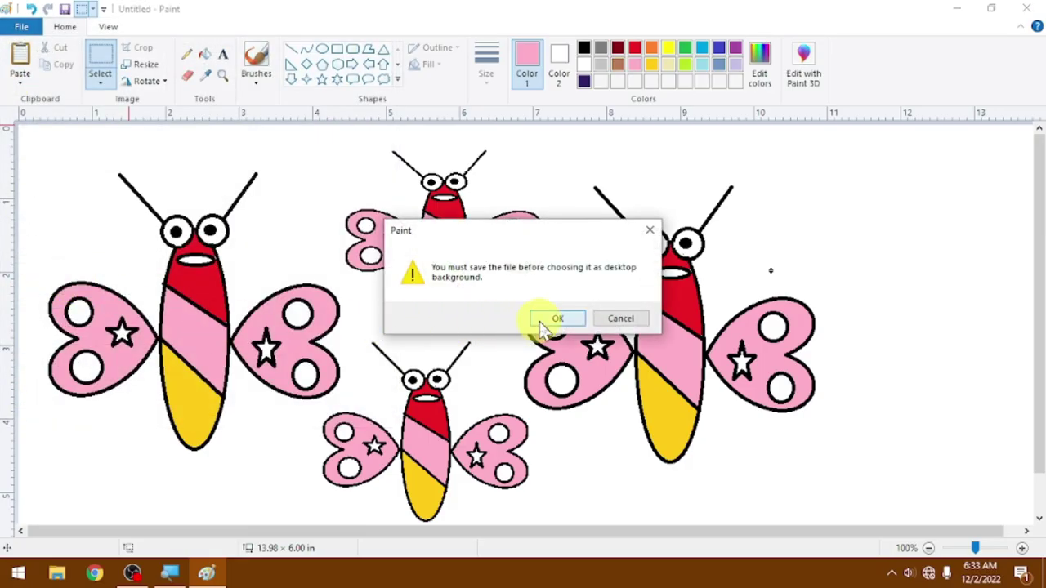
{"action": "left_click", "coordinate": [543, 323]}
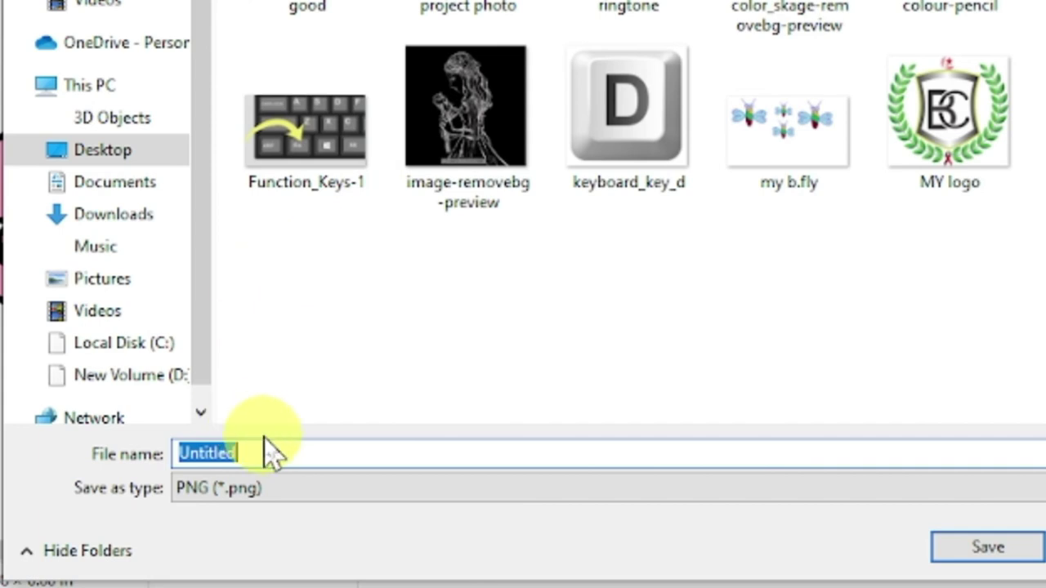
{"action": "type", "text": "but"}
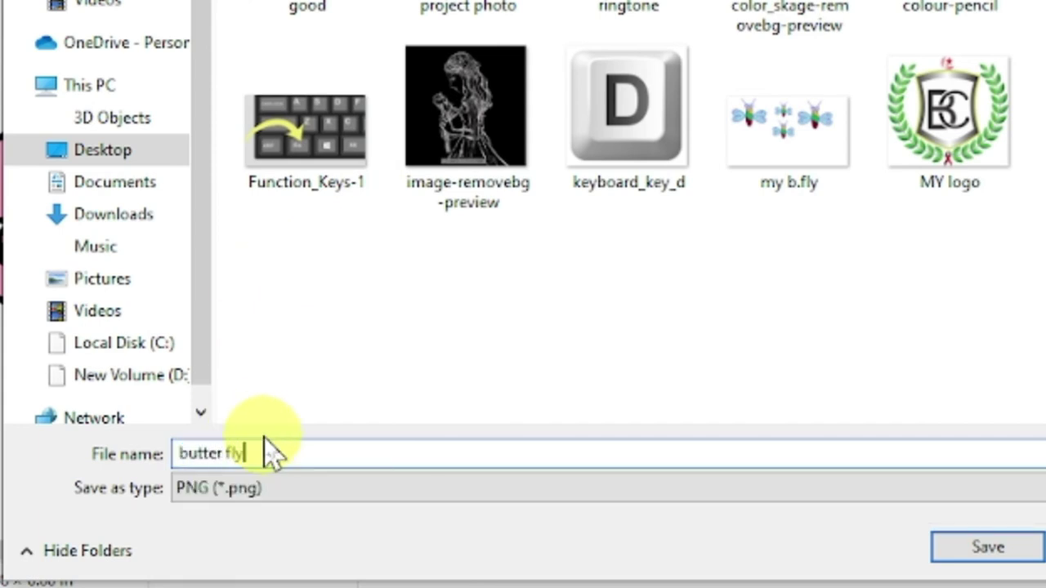
{"action": "type", "text": "ter fly"}
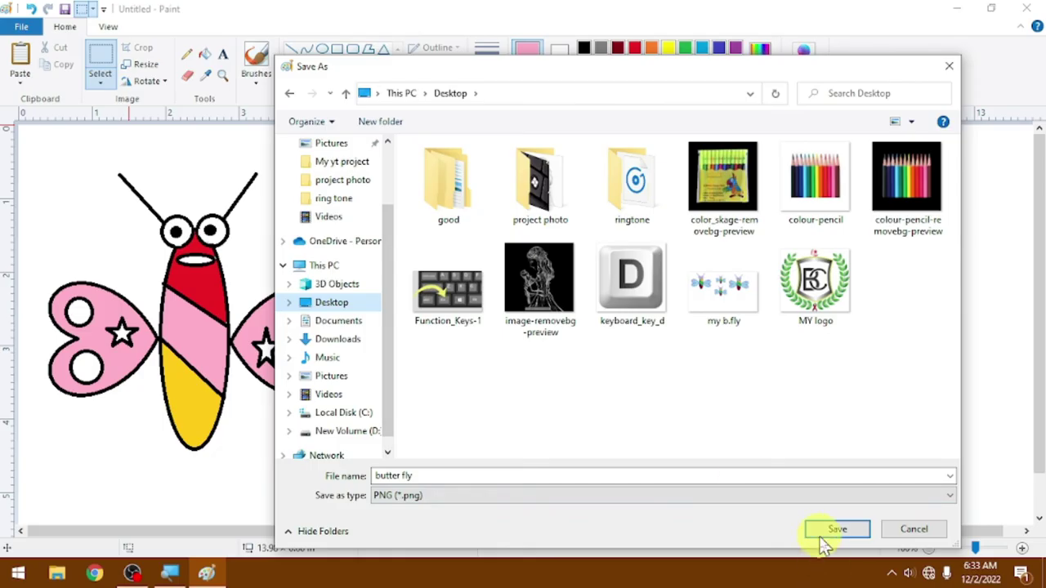
{"action": "left_click", "coordinate": [987, 547]}
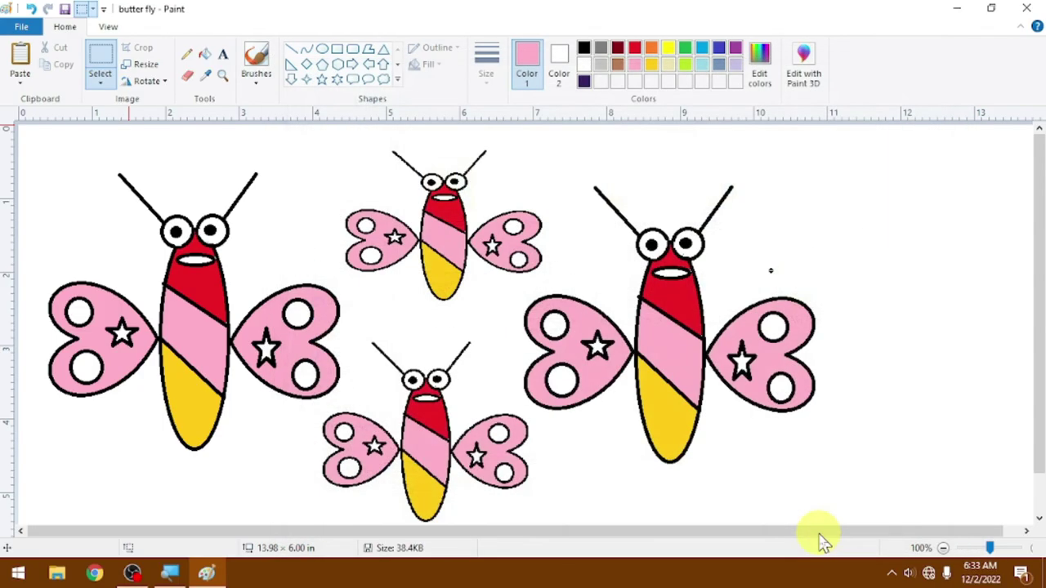
Close the drawing program, view the saved "butter fly" image from the desktop, and close the viewer.
{"action": "left_click", "coordinate": [1028, 8]}
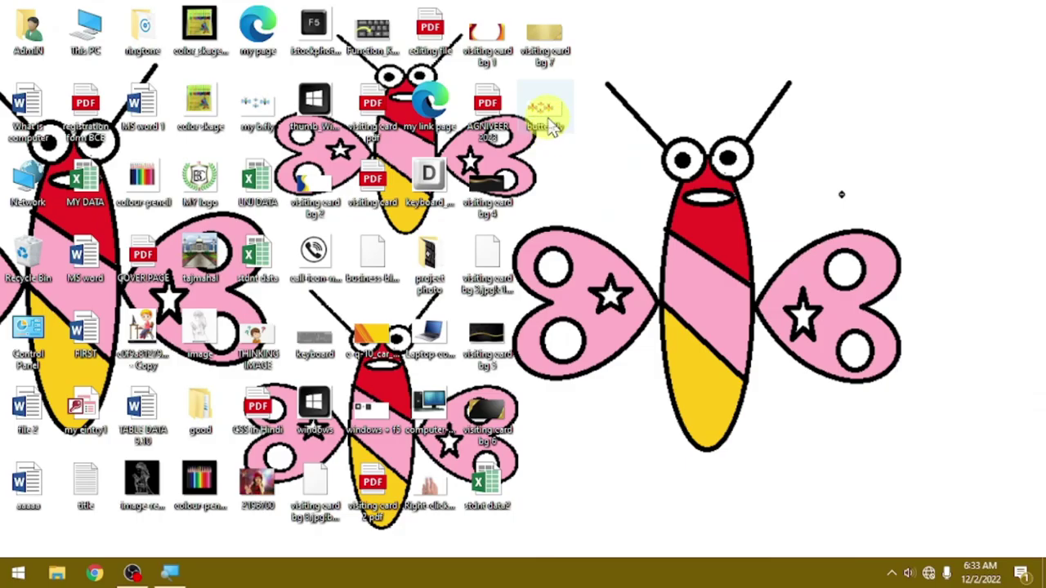
{"action": "double_click", "coordinate": [553, 127]}
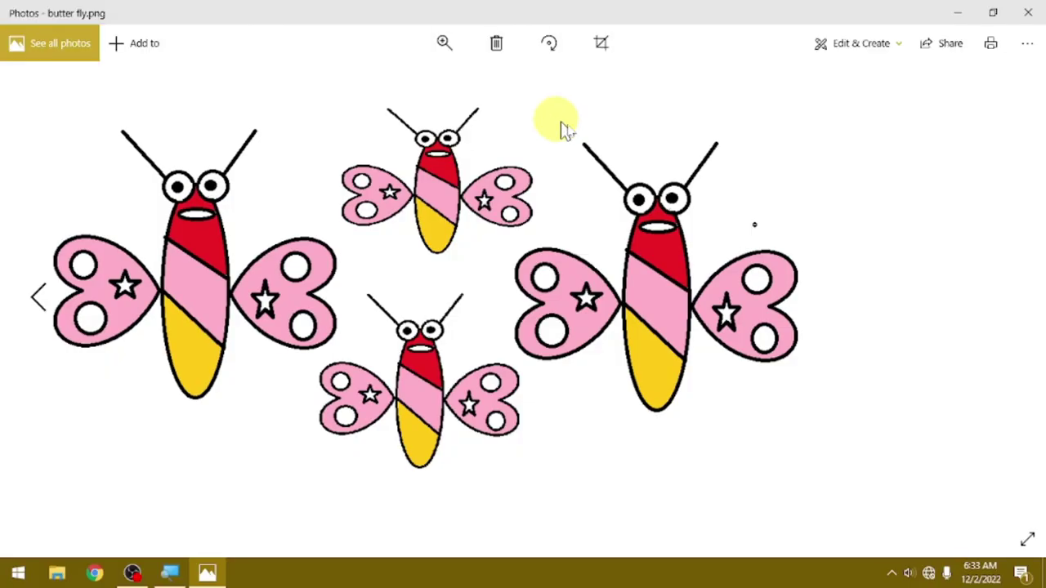
{"action": "left_click", "coordinate": [1027, 12]}
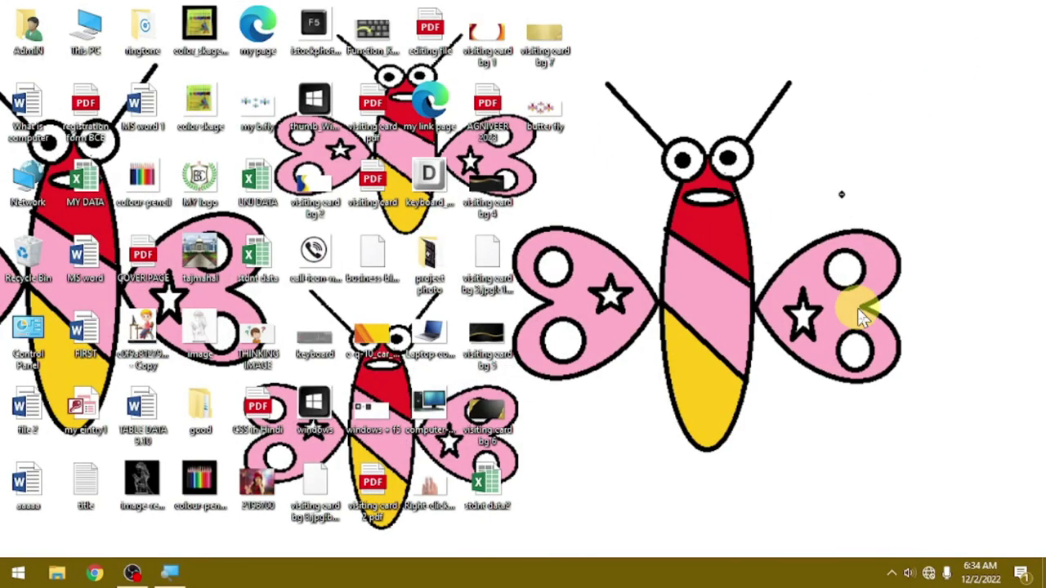
Start a blank Paint drawing with the pbrush command and draw a large face circle about 3 in wide.
{"action": "key", "text": "super+r"}
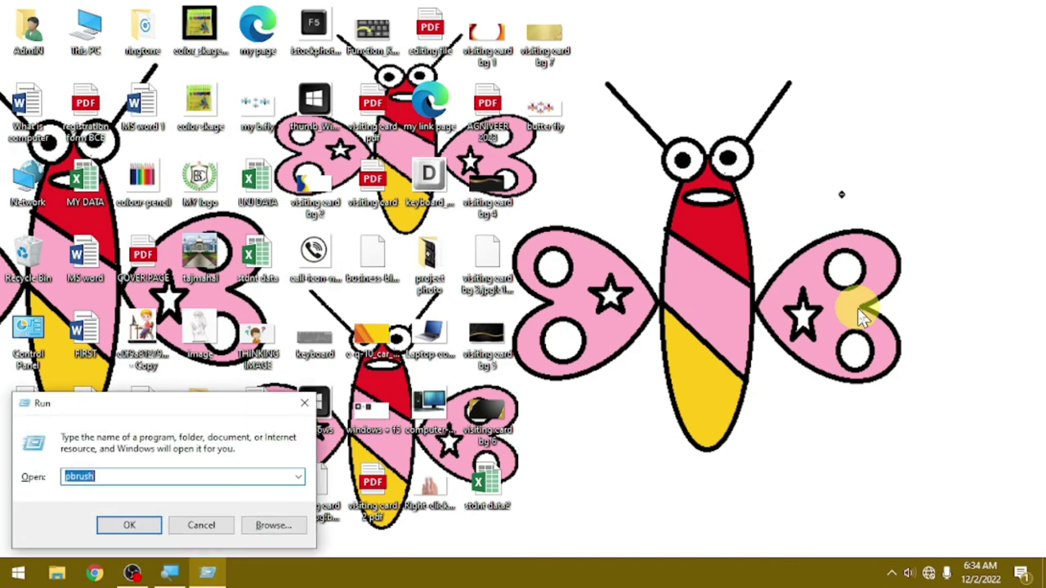
{"action": "key", "text": "Return"}
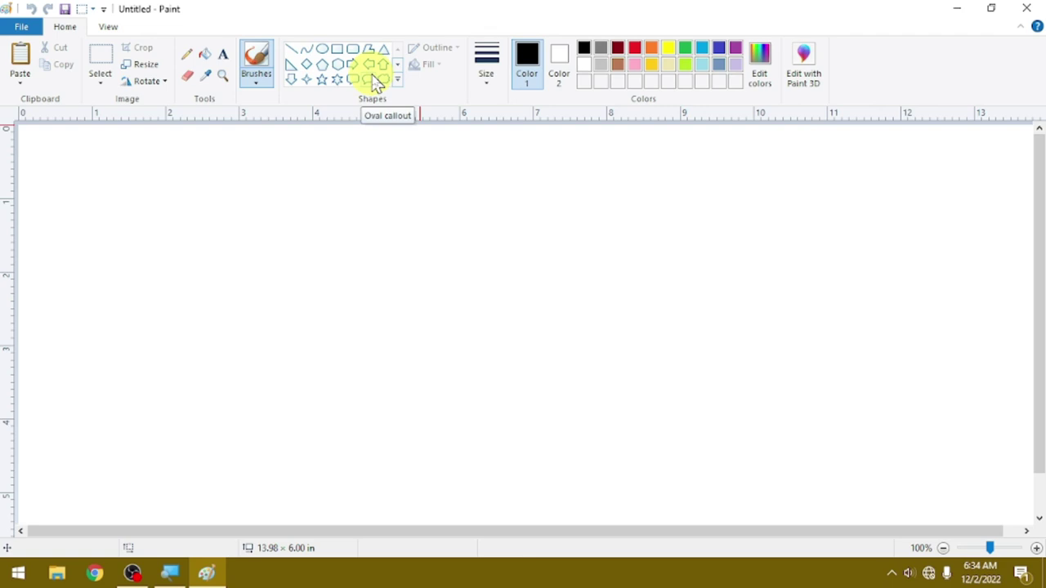
{"action": "left_click", "coordinate": [322, 49]}
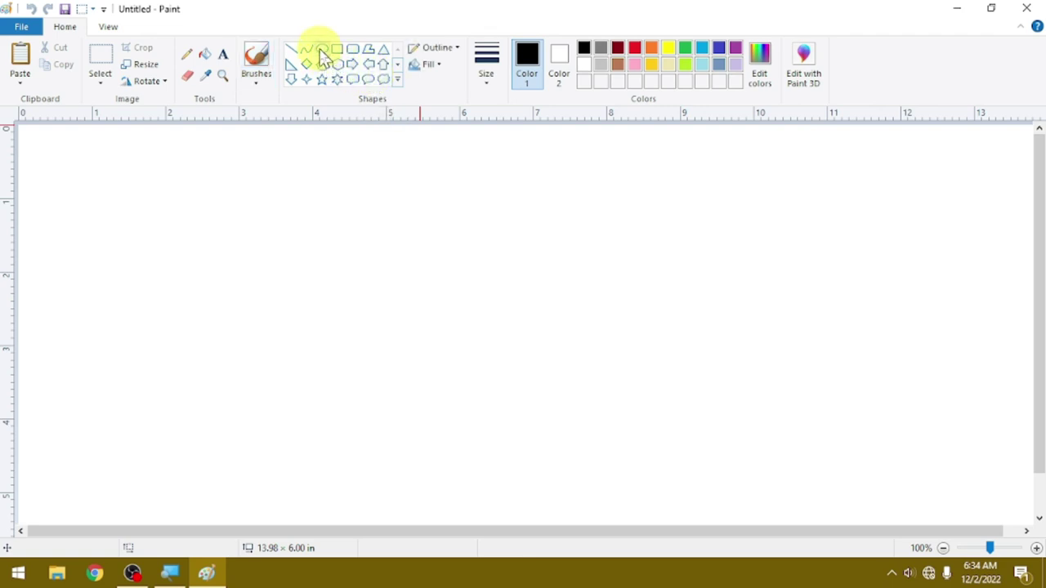
{"action": "mouse_move", "coordinate": [300, 180]}
{"action": "left_mouse_down"}
{"action": "mouse_move", "coordinate": [406, 268]}
{"action": "mouse_move", "coordinate": [593, 471]}
{"action": "mouse_move", "coordinate": [558, 444]}
{"action": "mouse_move", "coordinate": [558, 420]}
{"action": "mouse_move", "coordinate": [529, 411]}
{"action": "mouse_move", "coordinate": [535, 403]}
{"action": "left_mouse_up"}
{"action": "left_click", "coordinate": [569, 343]}
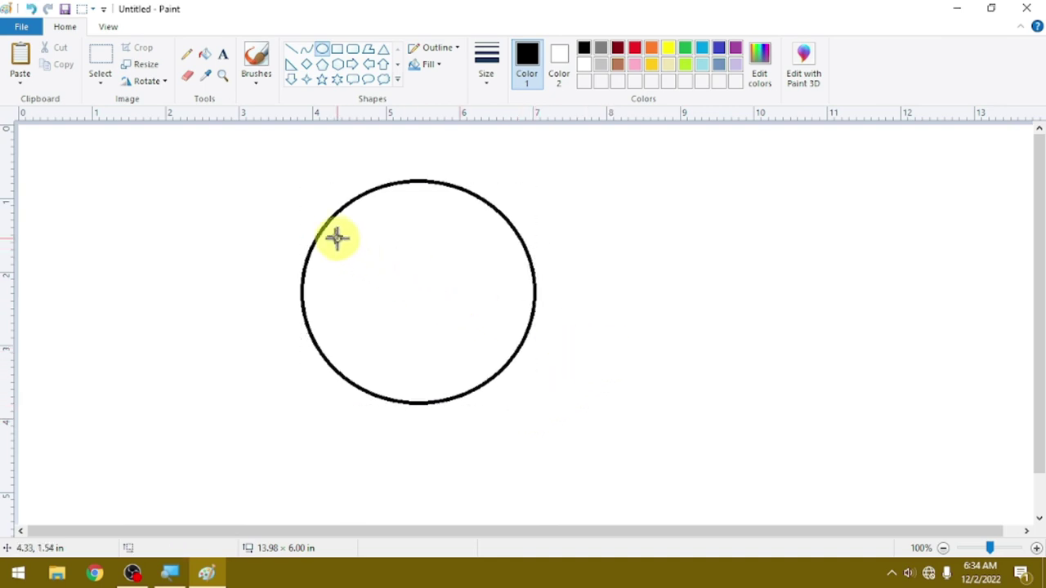
Draw two flat ellipses as eyes in the upper face, with a small oval pupil about 0.20 × 0.14 in inside each.
{"action": "left_click_drag", "start_coordinate": [342, 221], "coordinate": [485, 245]}
{"action": "left_click_drag", "start_coordinate": [363, 232], "coordinate": [370, 237]}
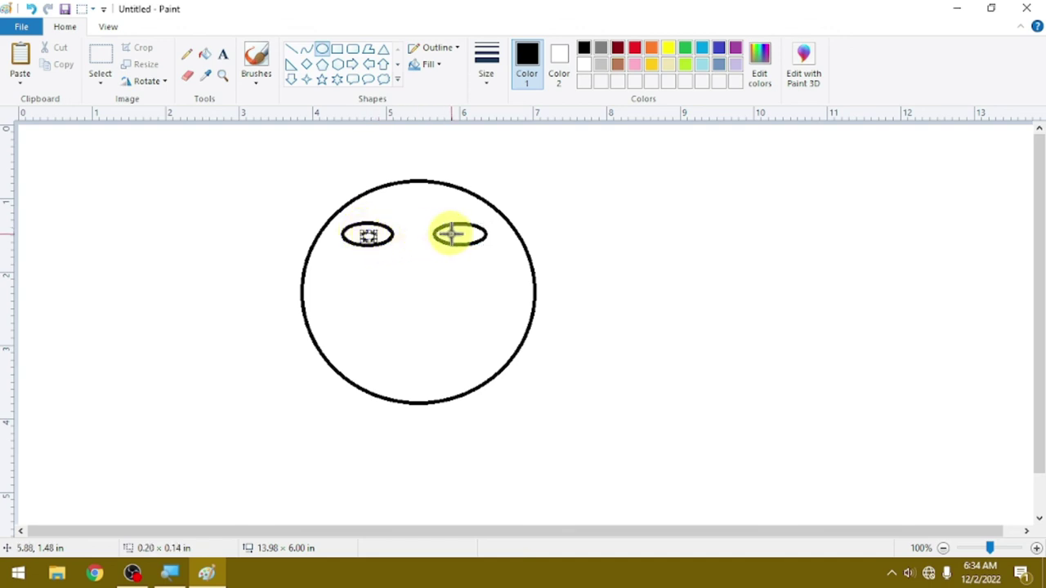
{"action": "left_click_drag", "start_coordinate": [455, 233], "coordinate": [466, 239]}
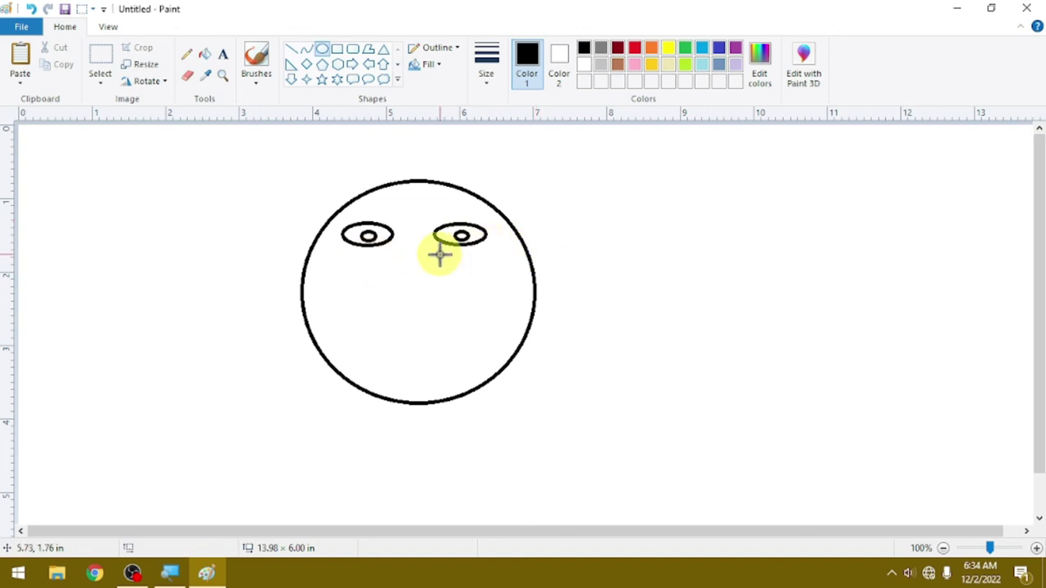
Draw a triangle nose below and between the eyes, and remove its base line.
{"action": "left_click", "coordinate": [383, 49]}
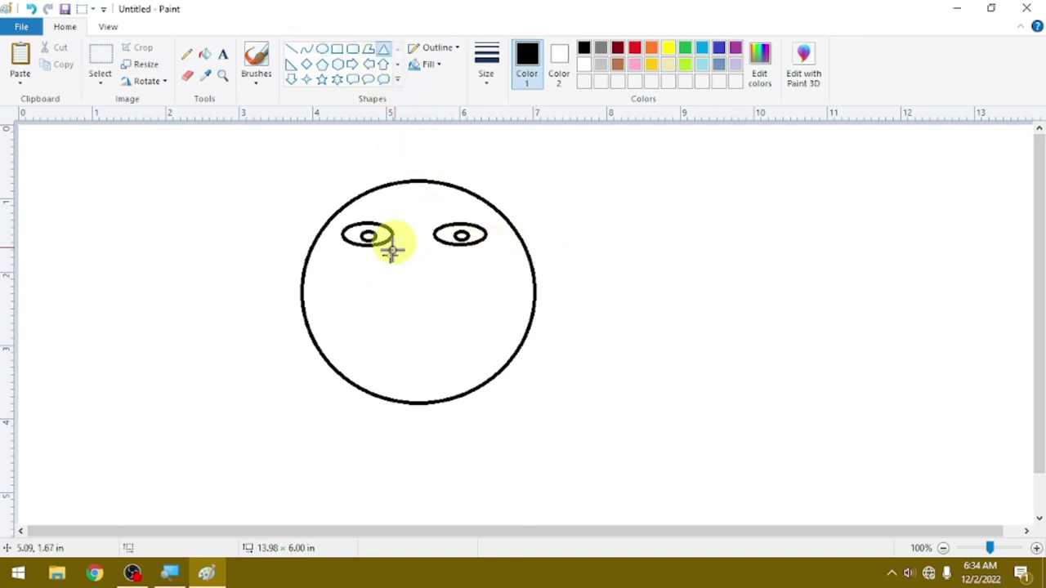
{"action": "left_click_drag", "start_coordinate": [384, 255], "coordinate": [402, 290]}
{"action": "left_click", "coordinate": [523, 288]}
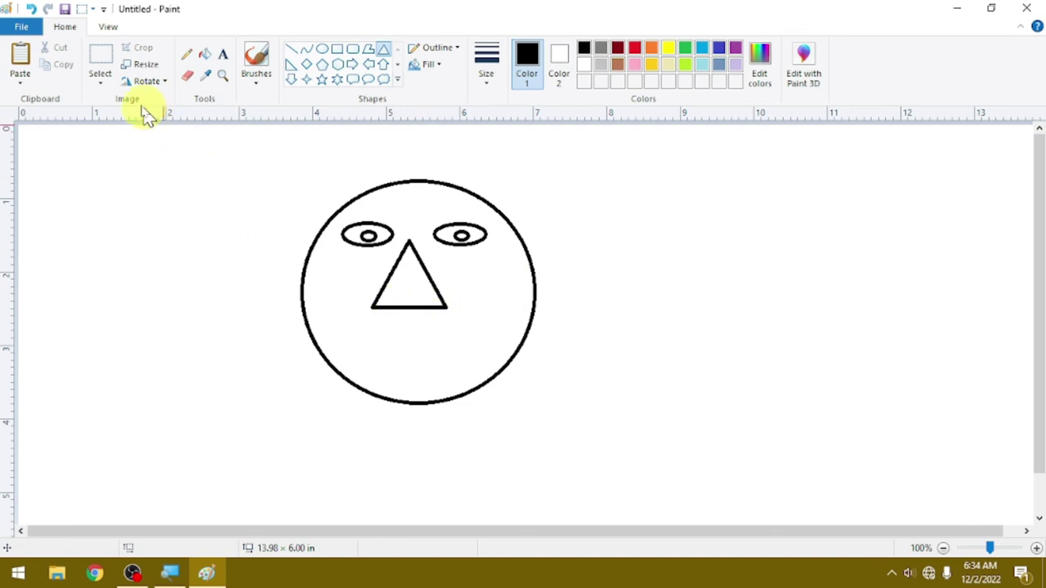
{"action": "left_click", "coordinate": [105, 64]}
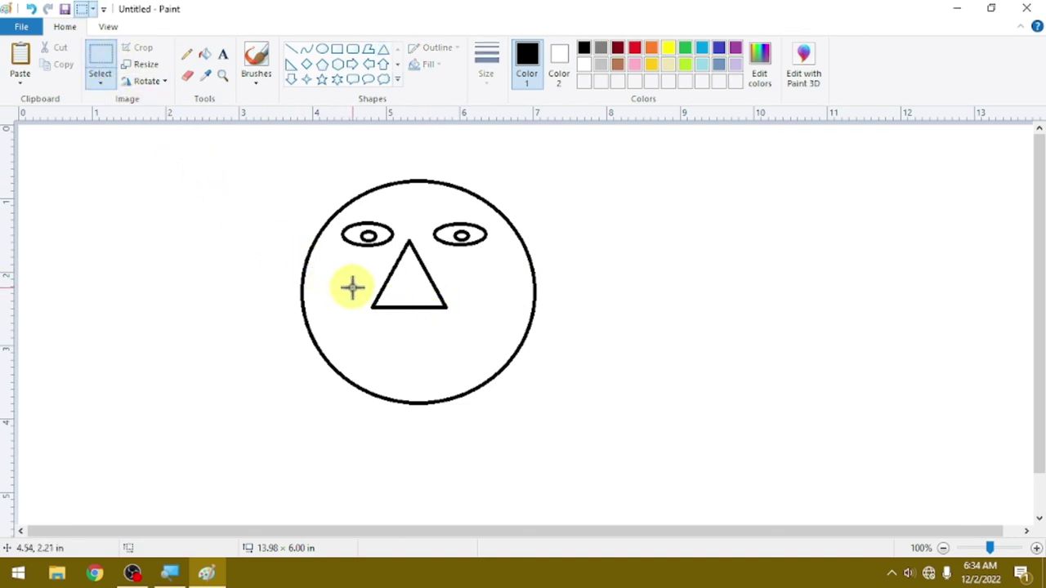
{"action": "left_click_drag", "start_coordinate": [362, 300], "coordinate": [454, 312]}
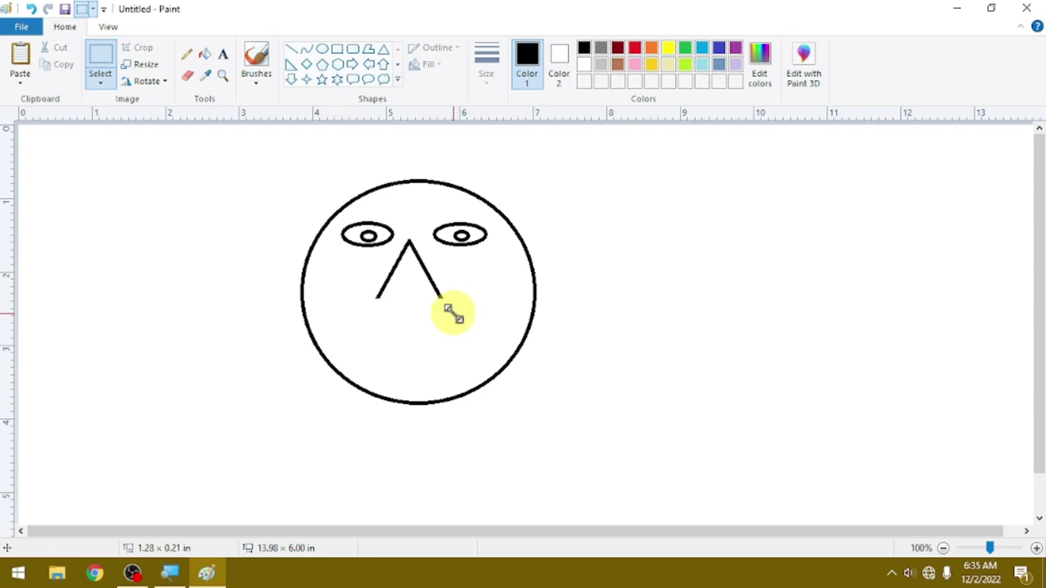
Close the nose's open bottom with two small side-by-side curves arching upward as nostrils.
{"action": "left_click", "coordinate": [306, 49]}
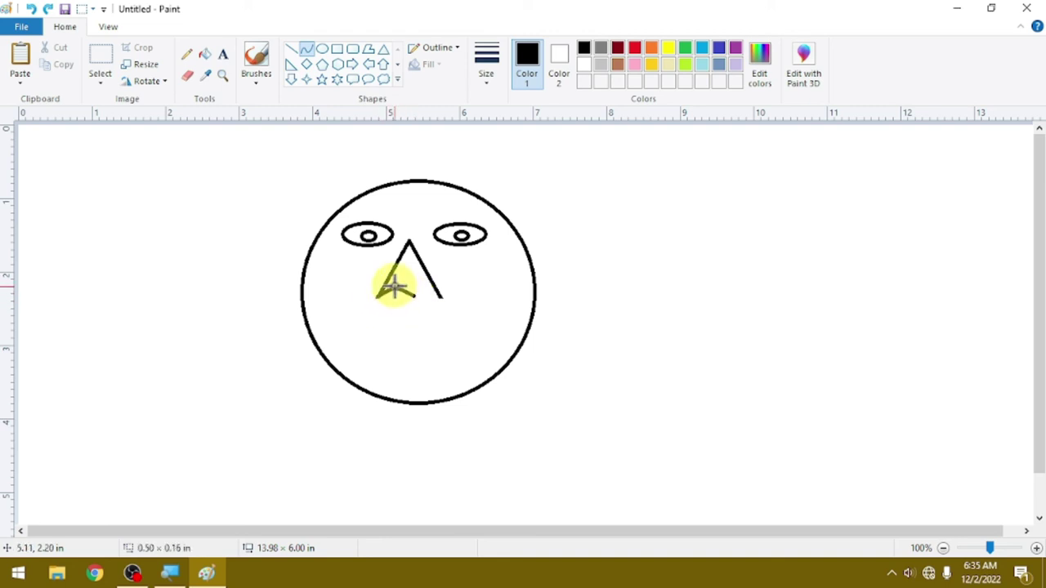
{"action": "left_click", "coordinate": [394, 284]}
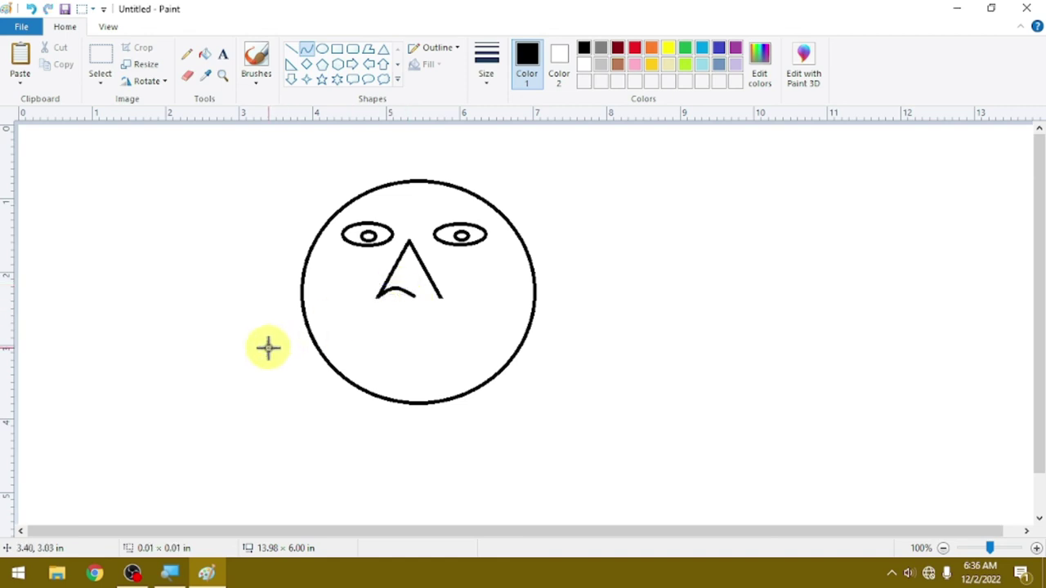
{"action": "left_click_drag", "start_coordinate": [393, 304], "coordinate": [435, 294]}
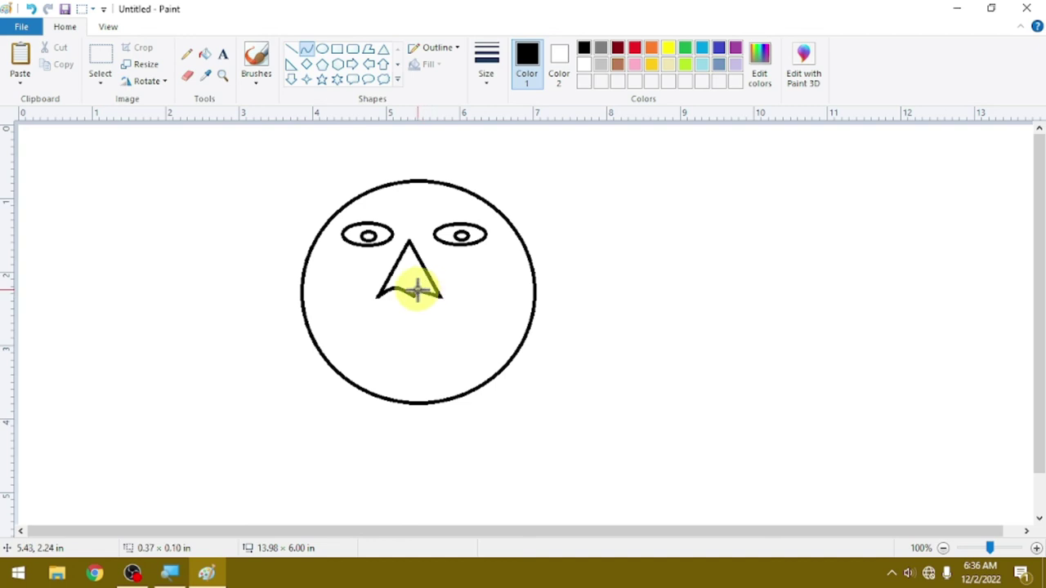
{"action": "left_click_drag", "start_coordinate": [421, 284], "coordinate": [411, 282]}
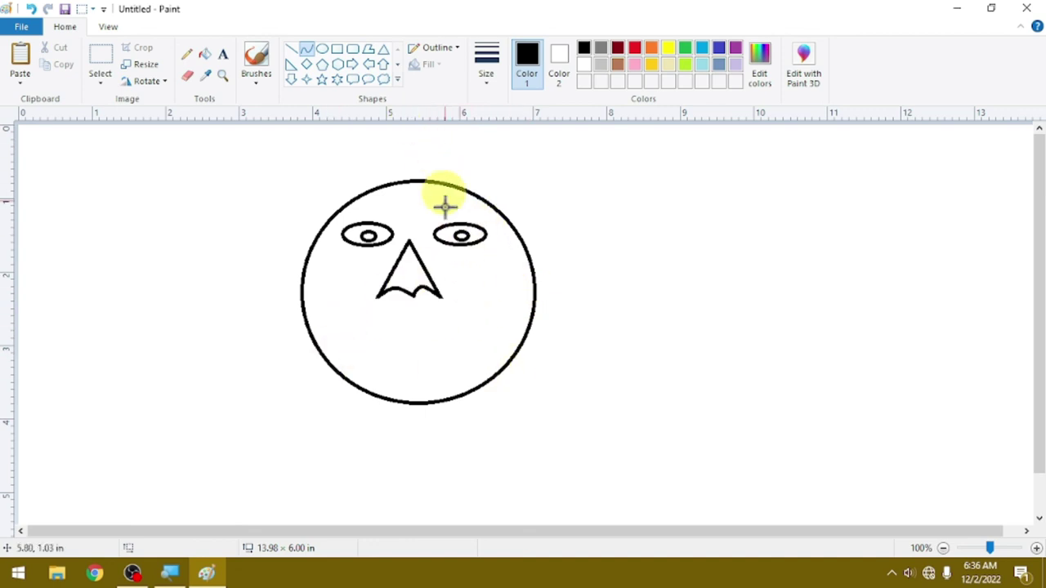
Draw a mouth about 1.8 in wide below the nose, with a downward-curved lower lip and two small adjoining arches as the upper lip.
{"action": "left_click_drag", "start_coordinate": [341, 356], "coordinate": [471, 358]}
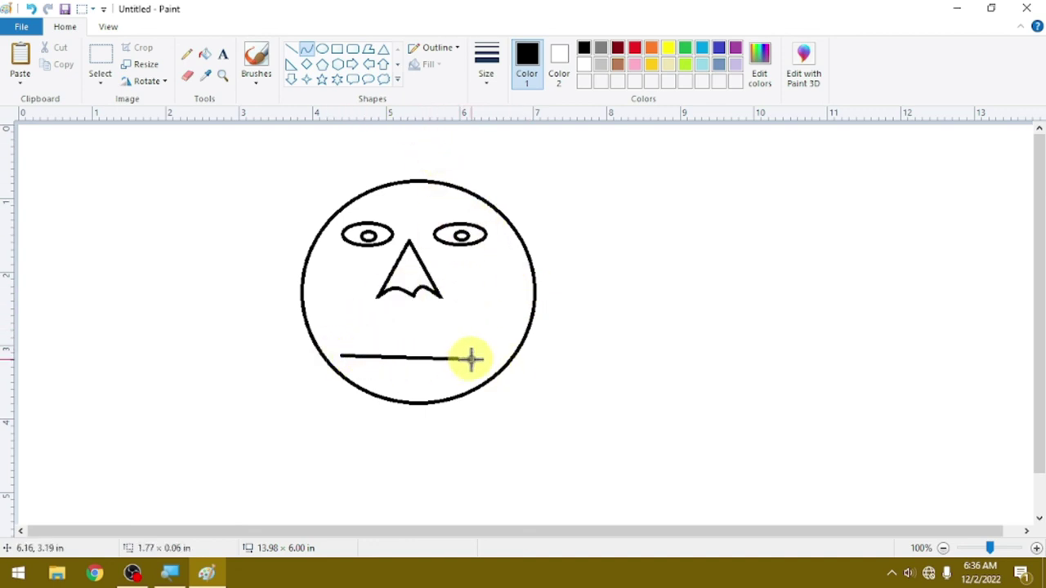
{"action": "left_click_drag", "start_coordinate": [406, 354], "coordinate": [411, 397]}
{"action": "left_click_drag", "start_coordinate": [337, 364], "coordinate": [420, 355]}
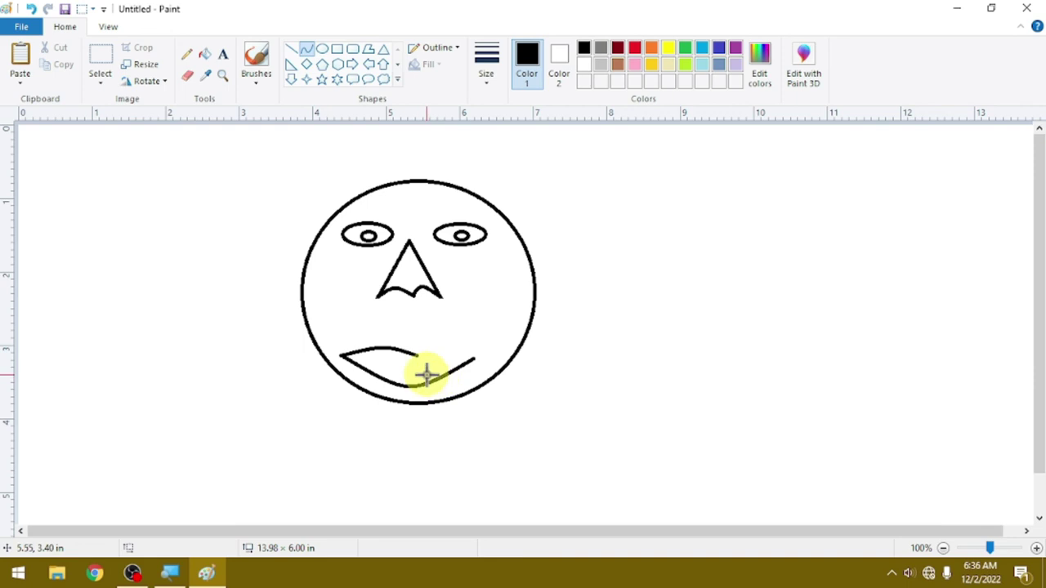
{"action": "mouse_move", "coordinate": [418, 355]}
{"action": "left_mouse_down"}
{"action": "mouse_move", "coordinate": [475, 358]}
{"action": "mouse_move", "coordinate": [447, 347]}
{"action": "left_mouse_up"}
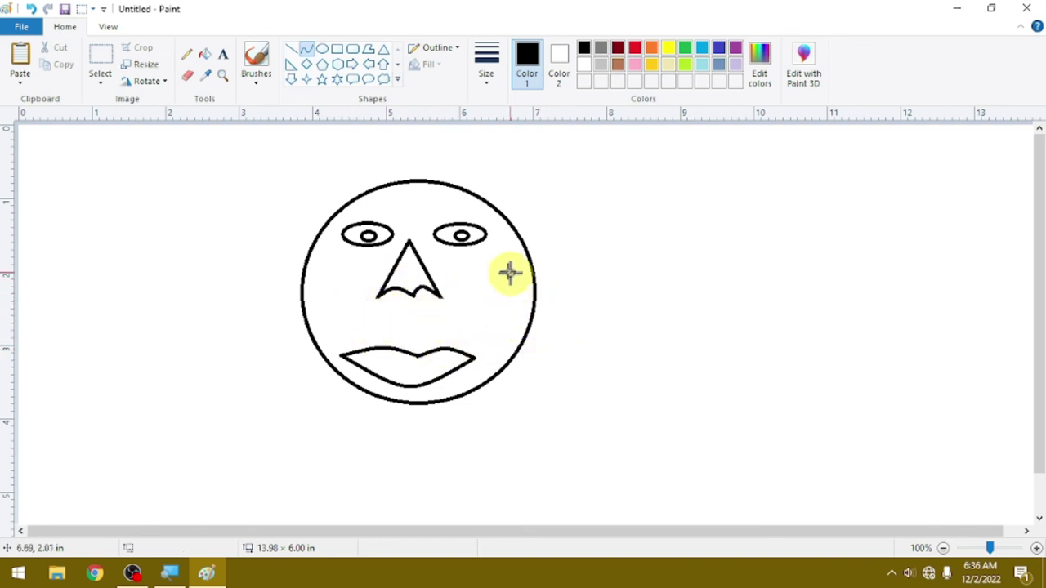
Draw an outward-bulging curve about 1 in tall on each side of the face circle as ears.
{"action": "left_click_drag", "start_coordinate": [532, 261], "coordinate": [537, 322]}
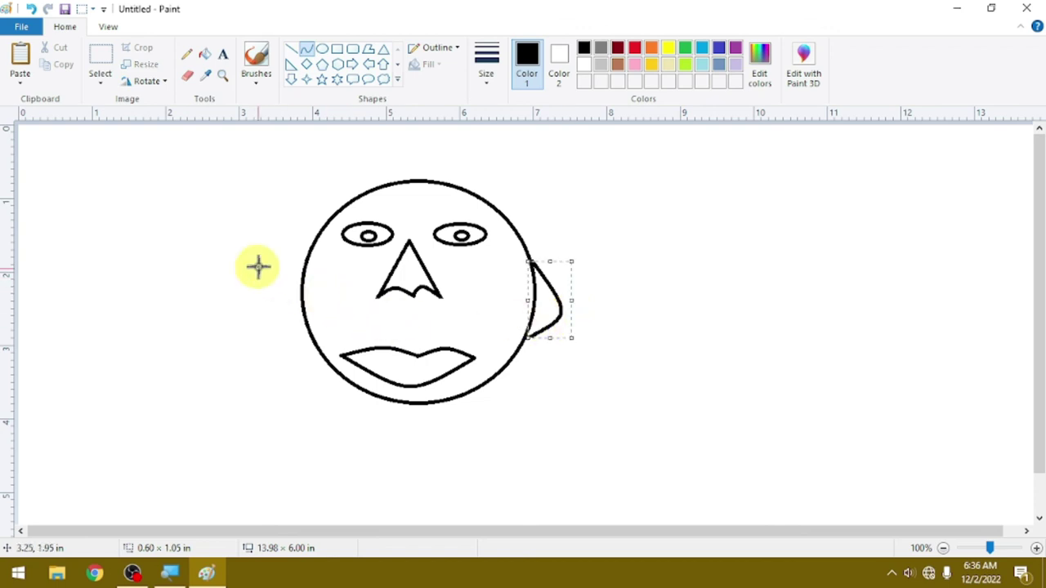
{"action": "mouse_move", "coordinate": [305, 256]}
{"action": "left_mouse_down"}
{"action": "mouse_move", "coordinate": [297, 292]}
{"action": "mouse_move", "coordinate": [308, 328]}
{"action": "left_mouse_up"}
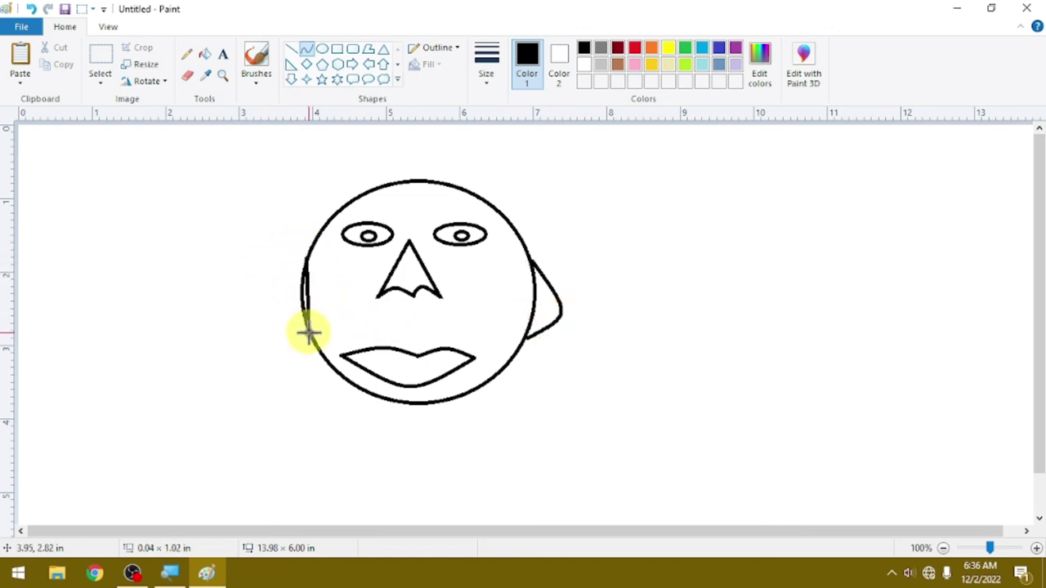
{"action": "left_click_drag", "start_coordinate": [303, 290], "coordinate": [269, 292]}
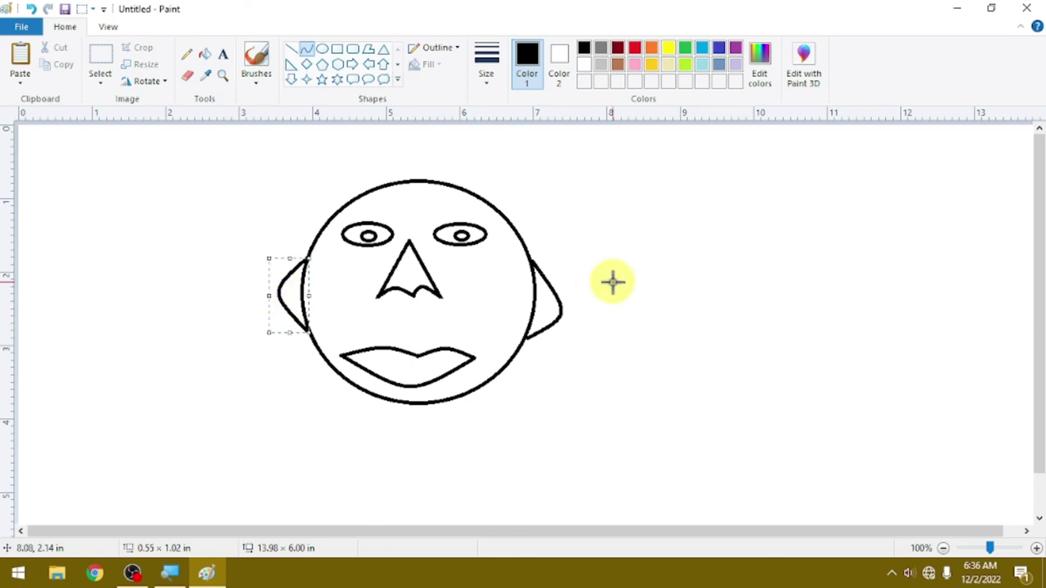
Paint short, thick black hair strokes radiating from the top of the head with the Oil brush.
{"action": "left_click", "coordinate": [255, 86]}
{"action": "left_click", "coordinate": [256, 89]}
{"action": "left_click", "coordinate": [255, 84]}
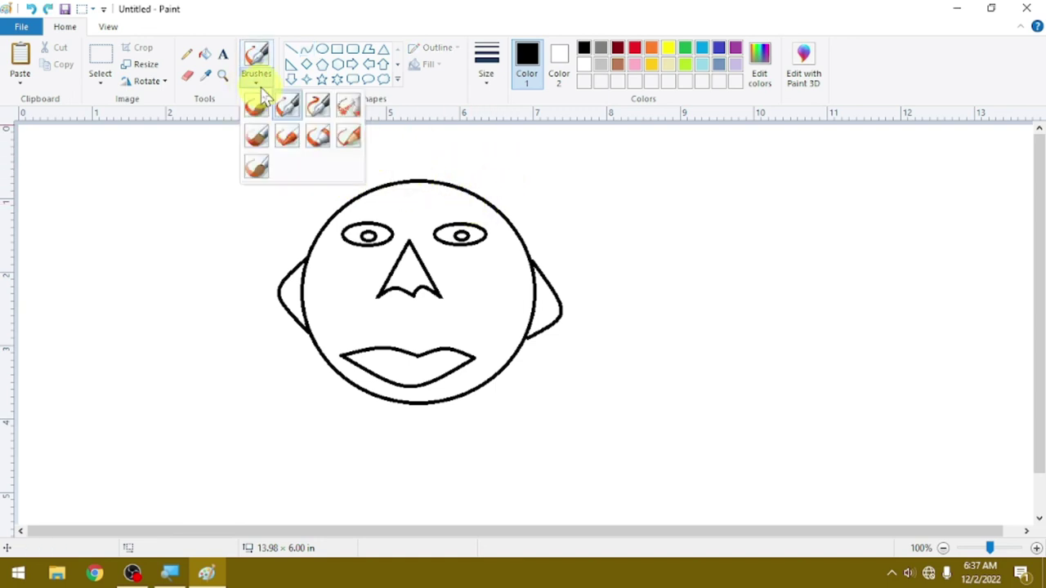
{"action": "left_click", "coordinate": [257, 137]}
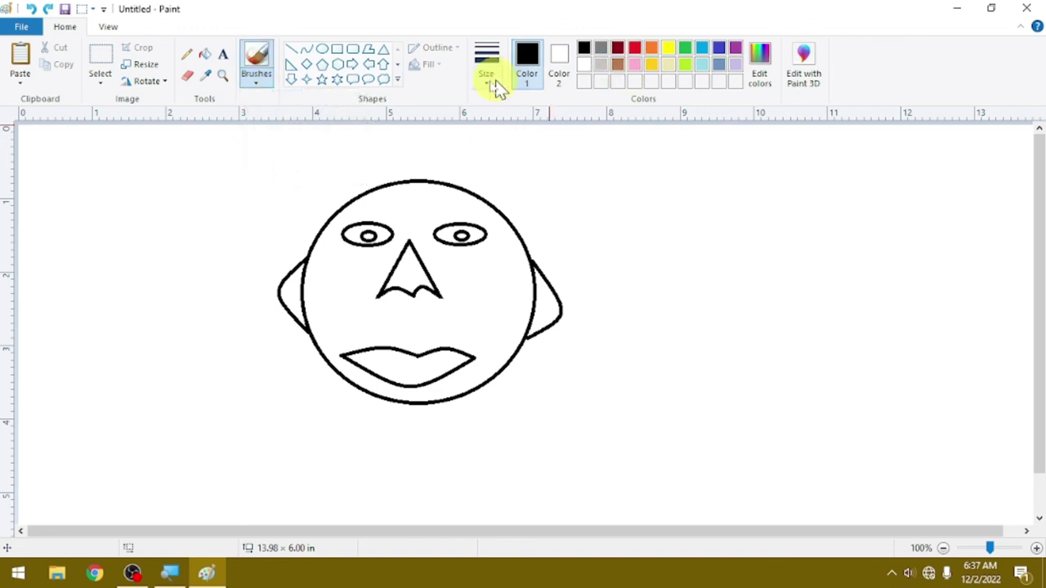
{"action": "mouse_move", "coordinate": [323, 214]}
{"action": "left_mouse_down"}
{"action": "mouse_move", "coordinate": [268, 185]}
{"action": "mouse_move", "coordinate": [328, 206]}
{"action": "mouse_move", "coordinate": [292, 176]}
{"action": "mouse_move", "coordinate": [333, 201]}
{"action": "mouse_move", "coordinate": [348, 154]}
{"action": "mouse_move", "coordinate": [363, 200]}
{"action": "mouse_move", "coordinate": [372, 159]}
{"action": "mouse_move", "coordinate": [392, 183]}
{"action": "mouse_move", "coordinate": [420, 150]}
{"action": "mouse_move", "coordinate": [418, 175]}
{"action": "mouse_move", "coordinate": [463, 145]}
{"action": "mouse_move", "coordinate": [454, 179]}
{"action": "mouse_move", "coordinate": [478, 146]}
{"action": "mouse_move", "coordinate": [465, 189]}
{"action": "mouse_move", "coordinate": [508, 166]}
{"action": "mouse_move", "coordinate": [490, 194]}
{"action": "mouse_move", "coordinate": [533, 169]}
{"action": "mouse_move", "coordinate": [510, 208]}
{"action": "mouse_move", "coordinate": [539, 189]}
{"action": "mouse_move", "coordinate": [515, 229]}
{"action": "mouse_move", "coordinate": [579, 194]}
{"action": "left_mouse_up"}
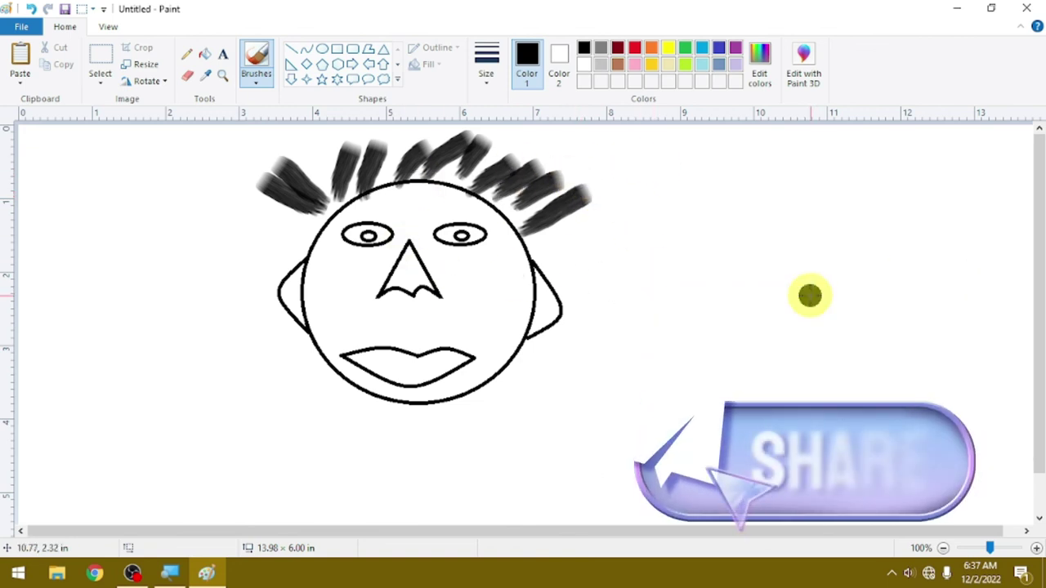
Select the entire face drawing and delete it to clear the canvas.
{"action": "key", "text": "ctrl+a"}
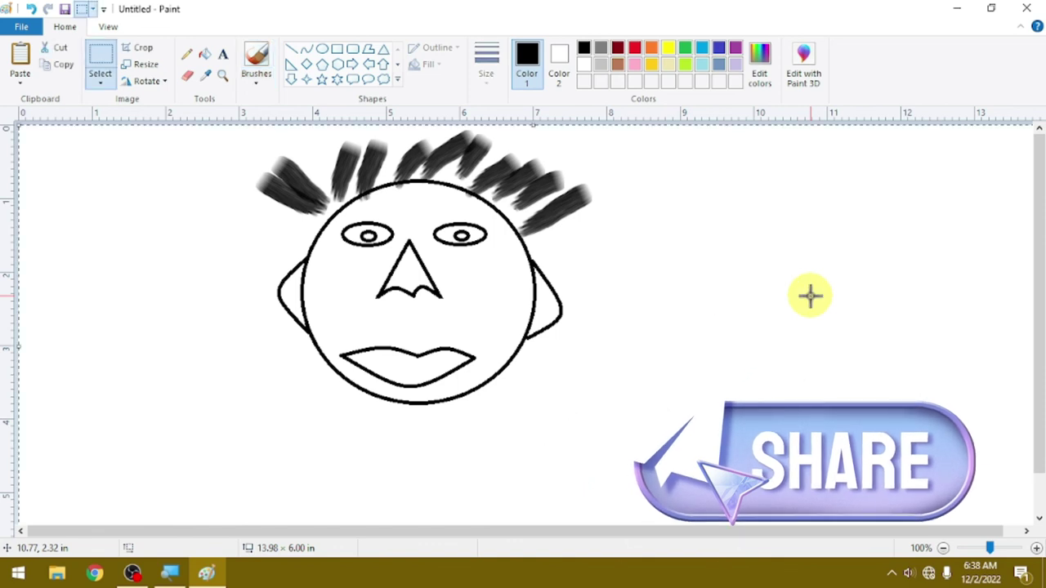
{"action": "key", "text": "Delete"}
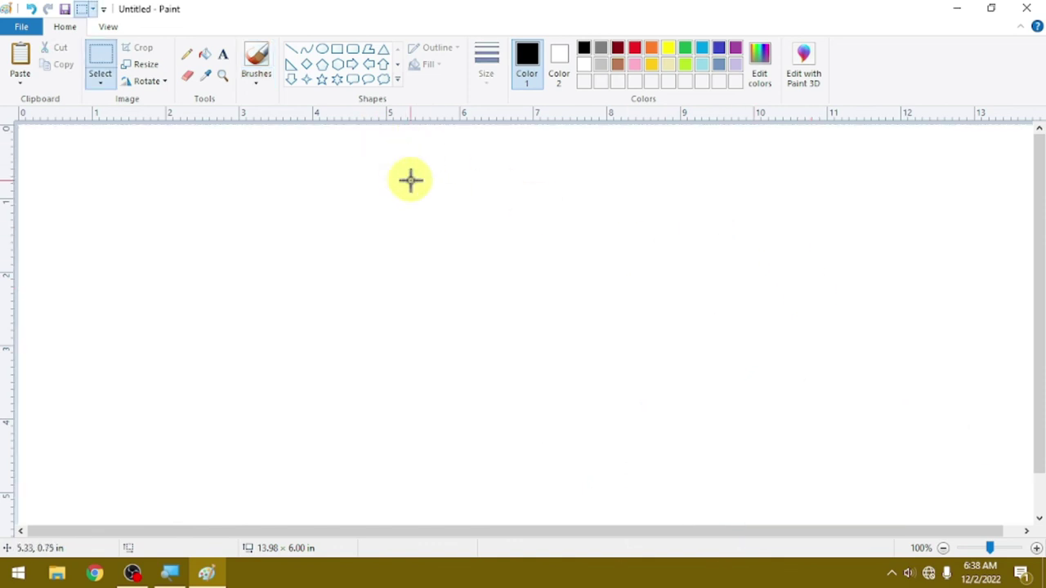